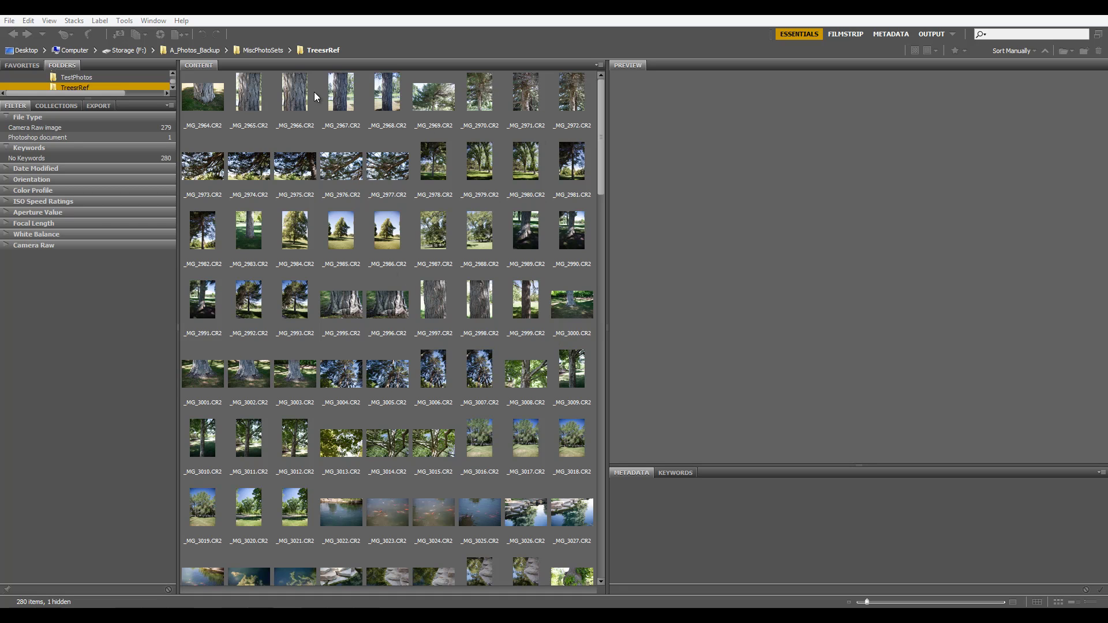
Preview the bark and trunk photos _MG_2965 through _MG_2968 and _MG_2977.
left_click(255, 98)
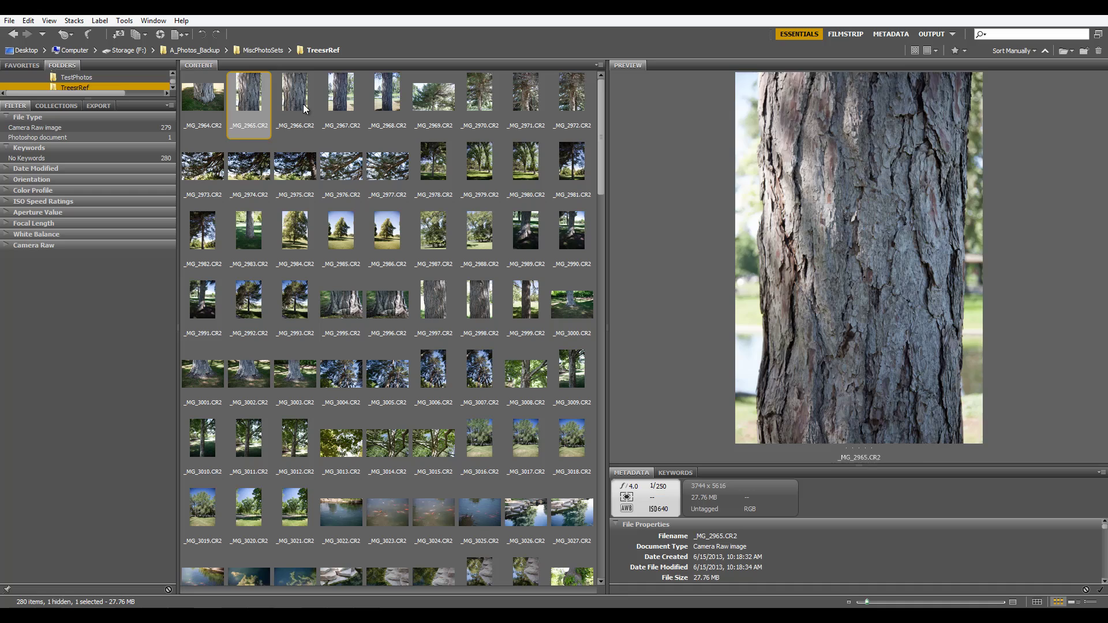
key("Right")
left_click(344, 97)
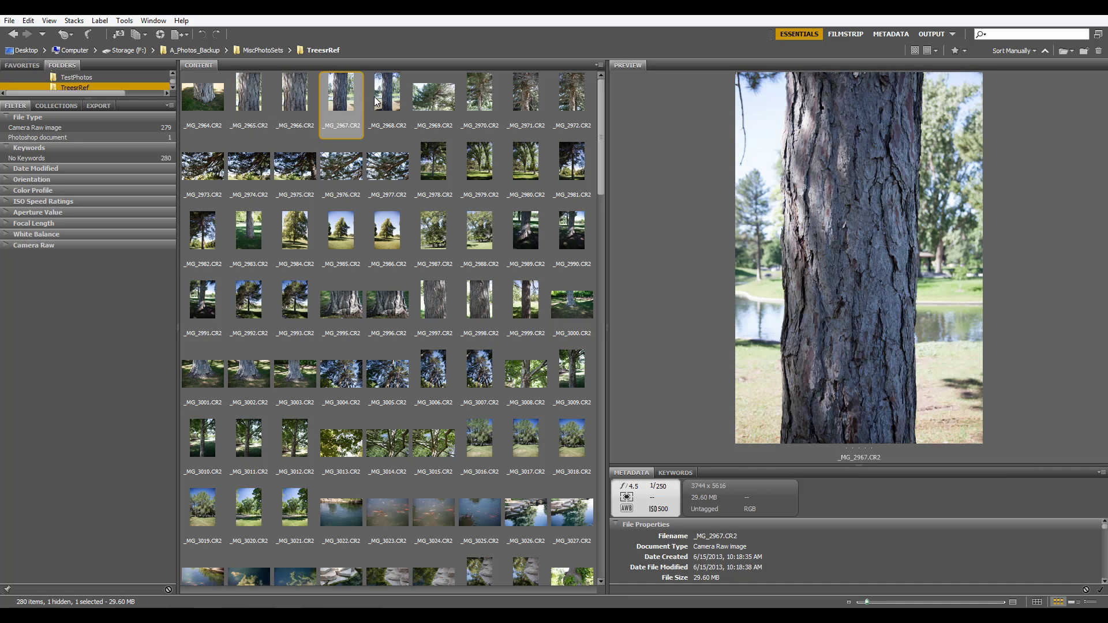
left_click(394, 101)
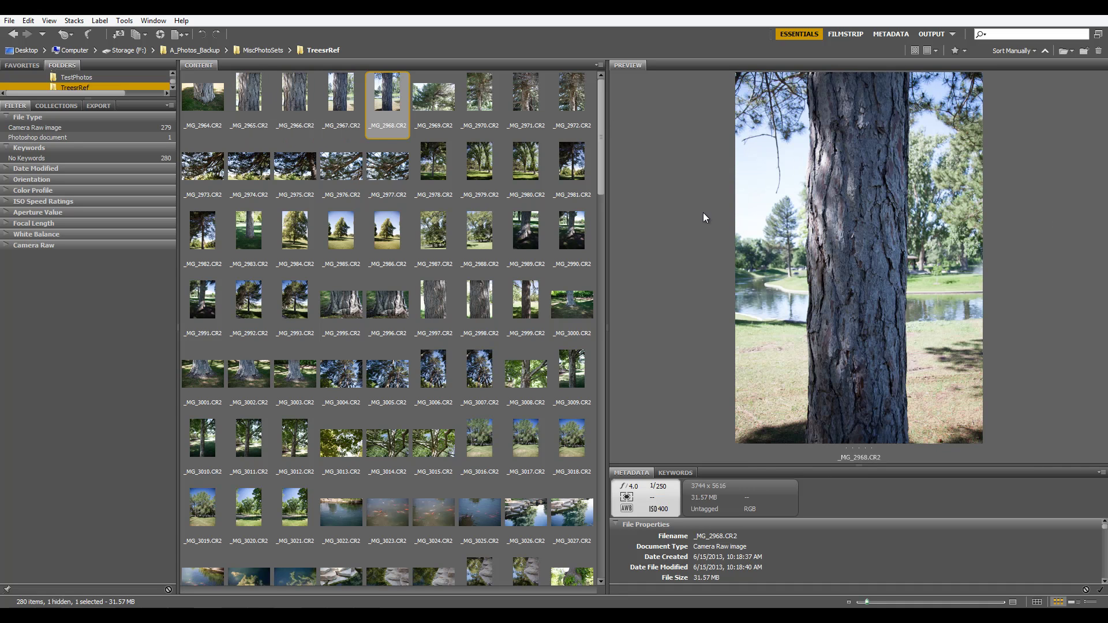
left_click(390, 175)
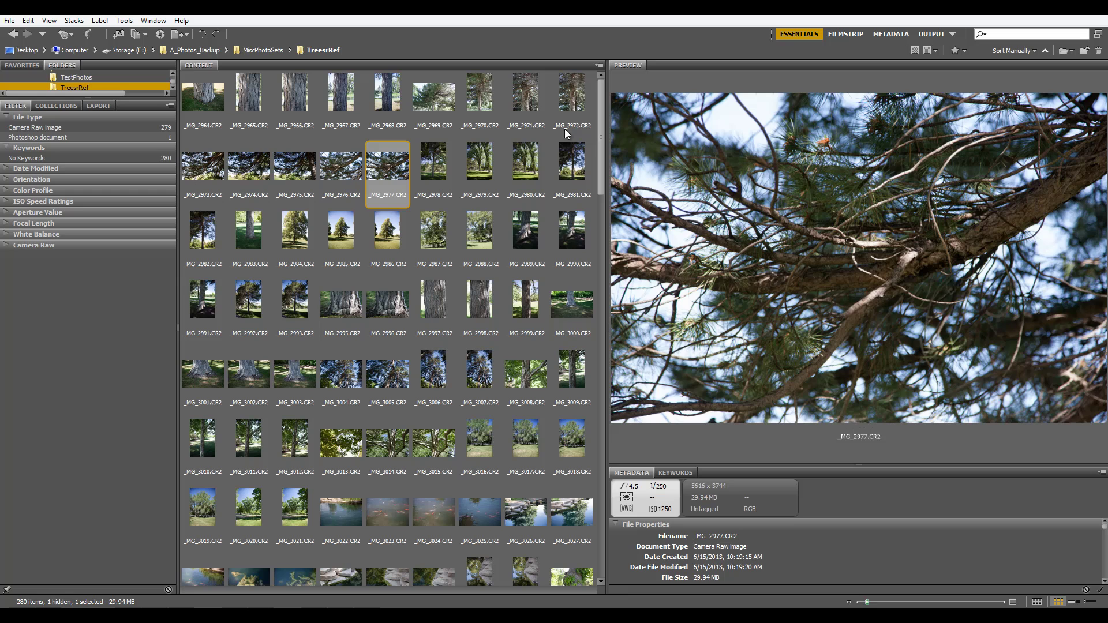
Preview _MG_2971, _MG_2975, _MG_2985, _MG_2987, _MG_2997 and _MG_2995, ending on _MG_2996.
left_click(525, 102)
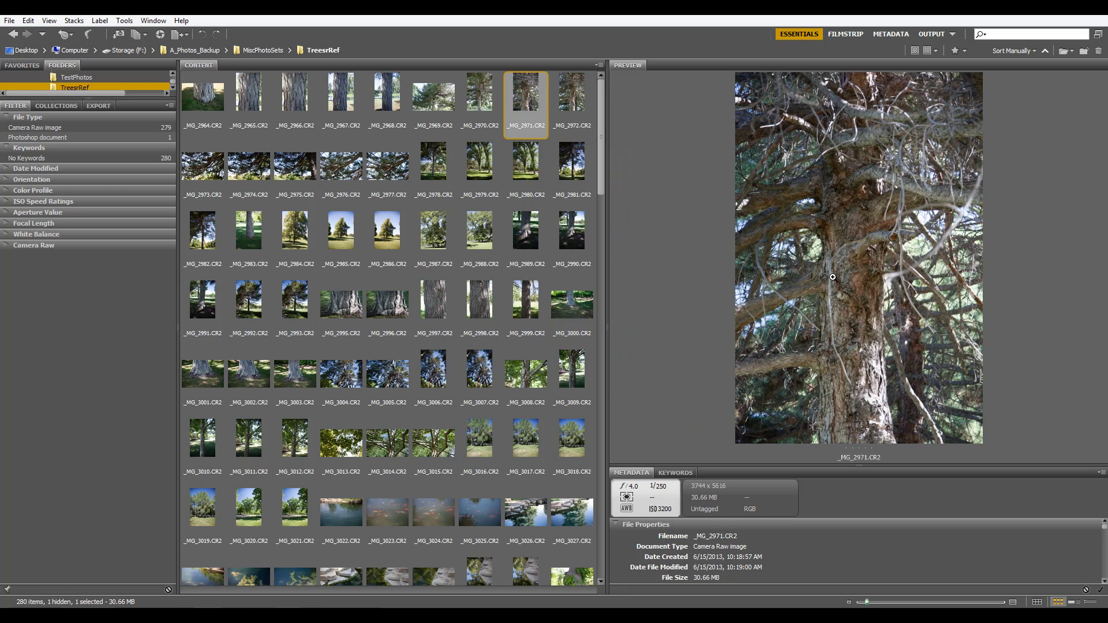
left_click(298, 171)
left_click(339, 238)
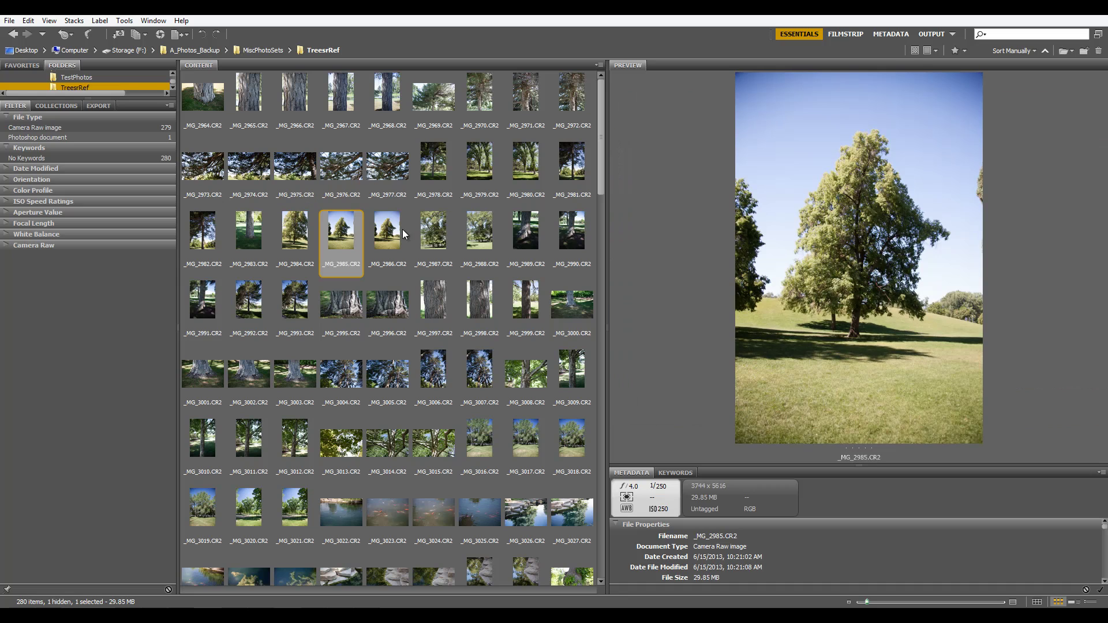
left_click(431, 235)
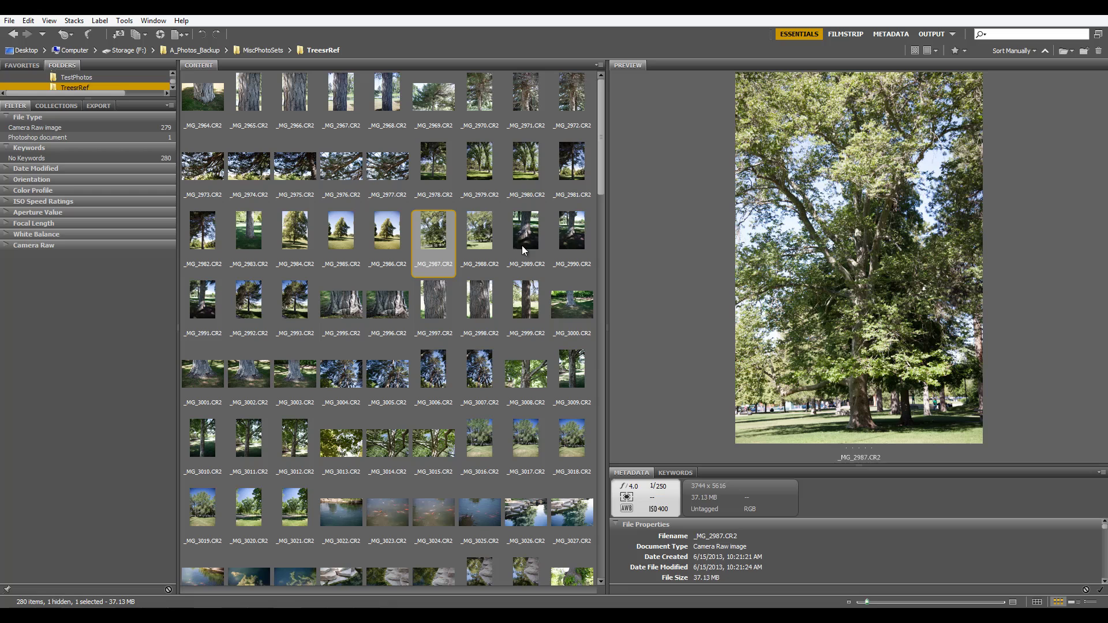
left_click(433, 303)
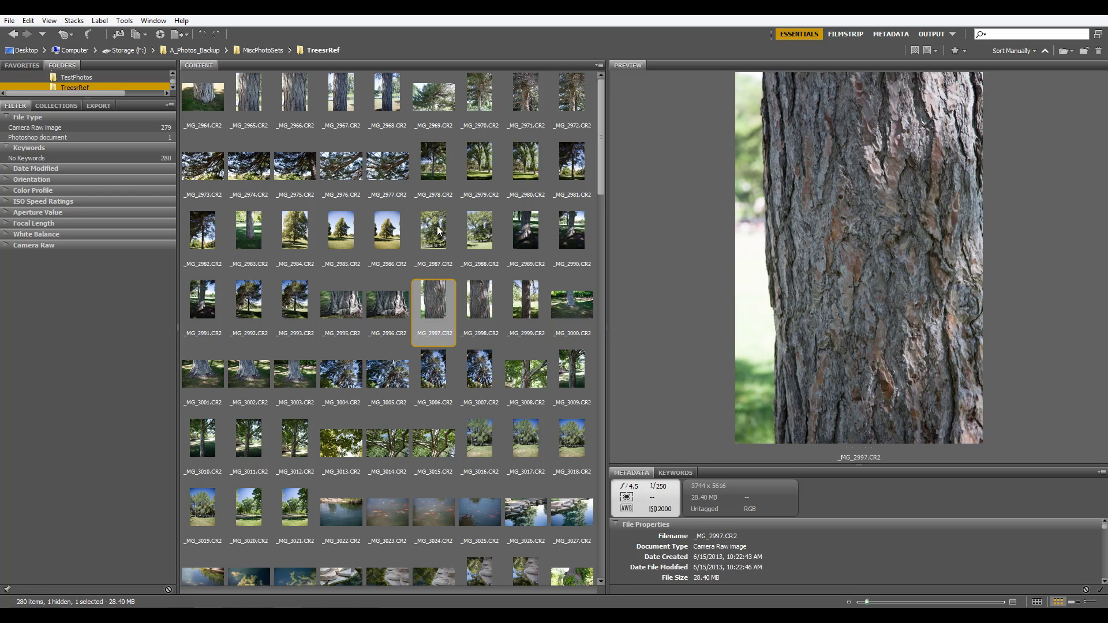
left_click(342, 305)
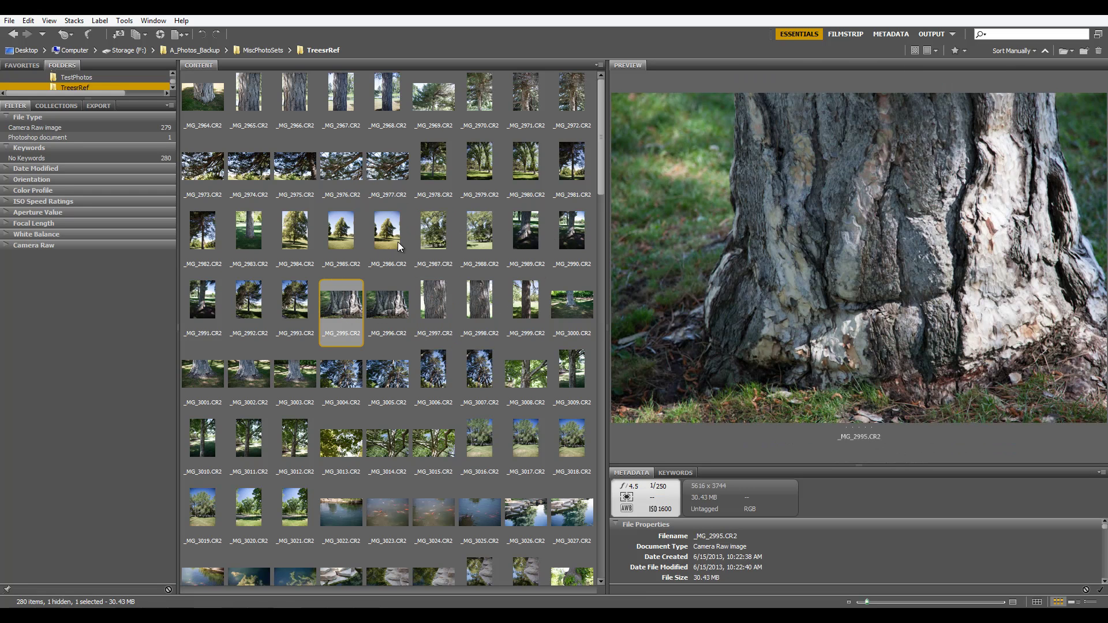
left_click(397, 302)
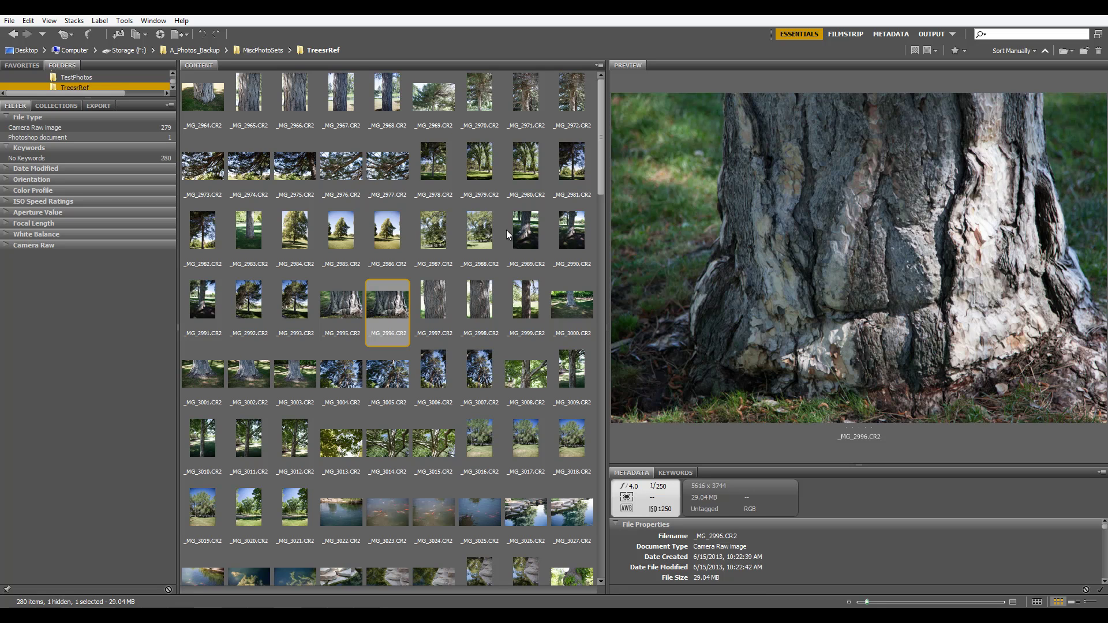
left_click_drag(602, 152, 590, 358)
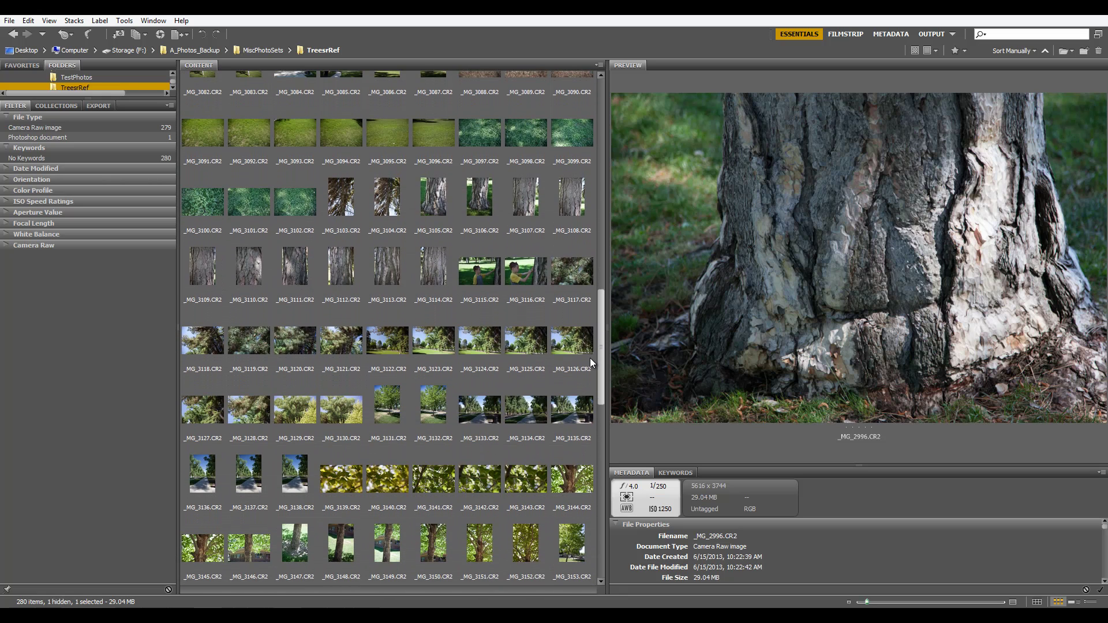
Preview bark photos _MG_3109–_MG_3113 and _MG_3198, then open _MG_3218 in Camera Raw.
left_click(288, 264)
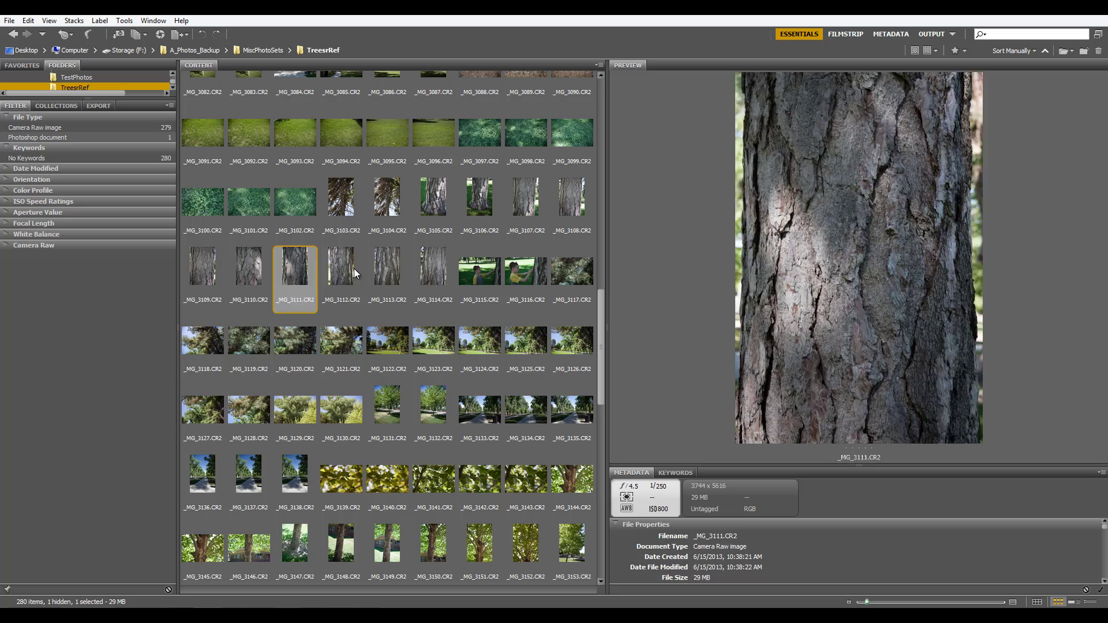
left_click(354, 270)
left_click(395, 268)
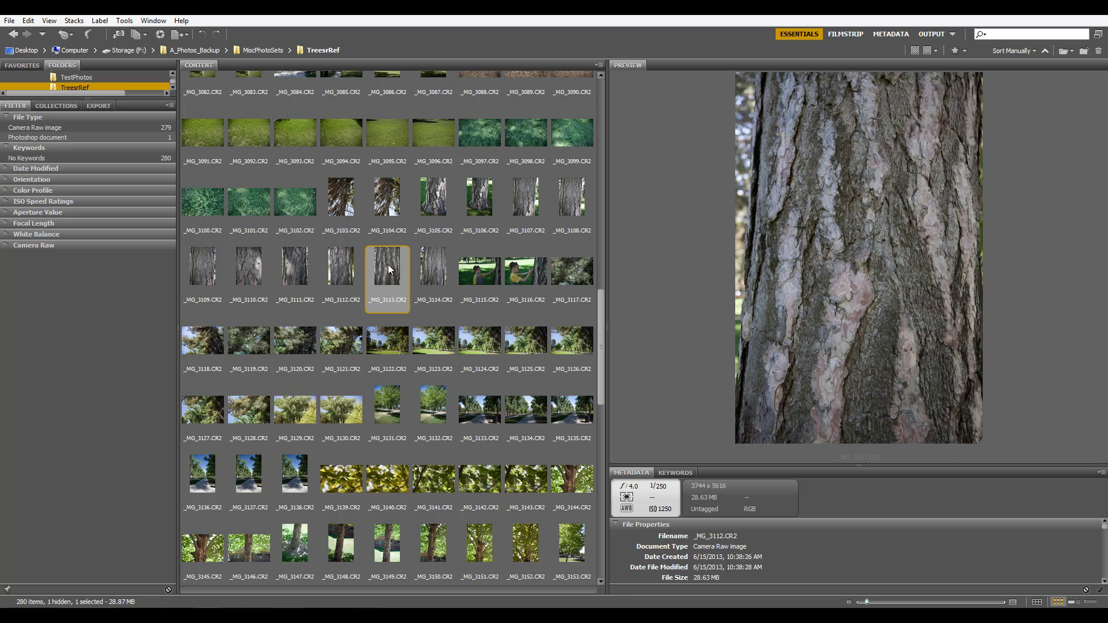
left_click(212, 265)
left_click(260, 271)
left_click_drag(602, 299, 590, 436)
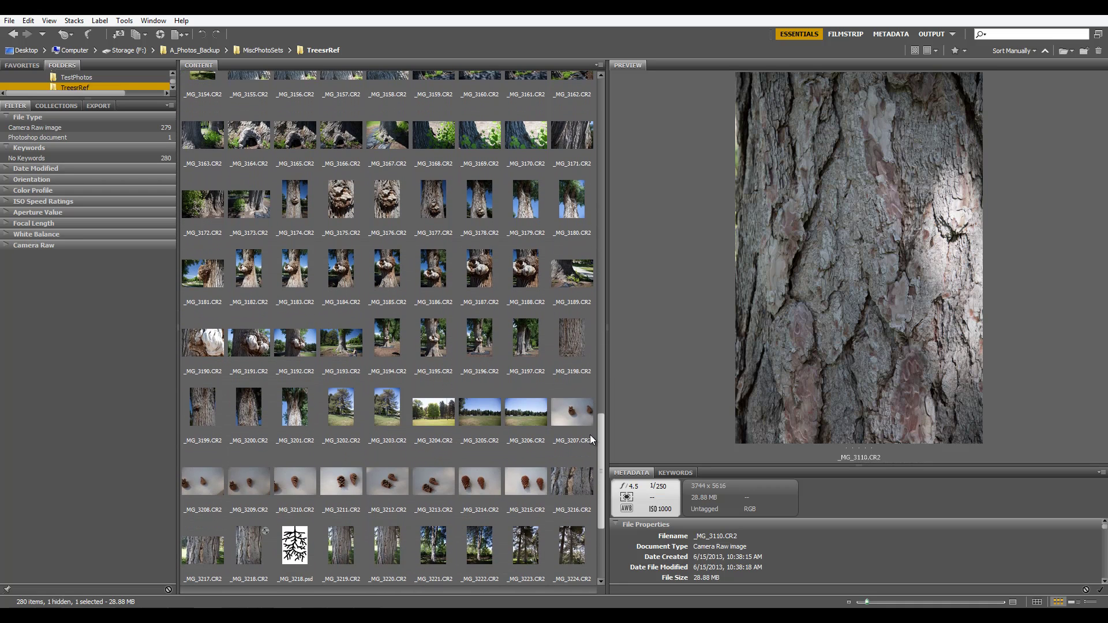
left_click(572, 338)
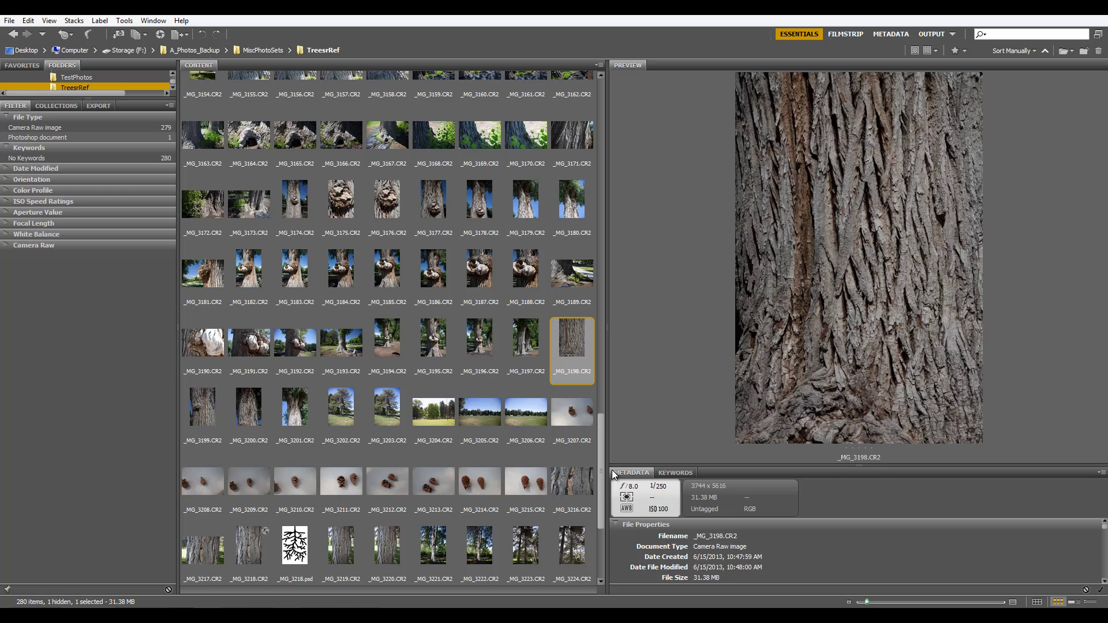
left_click_drag(599, 468, 599, 495)
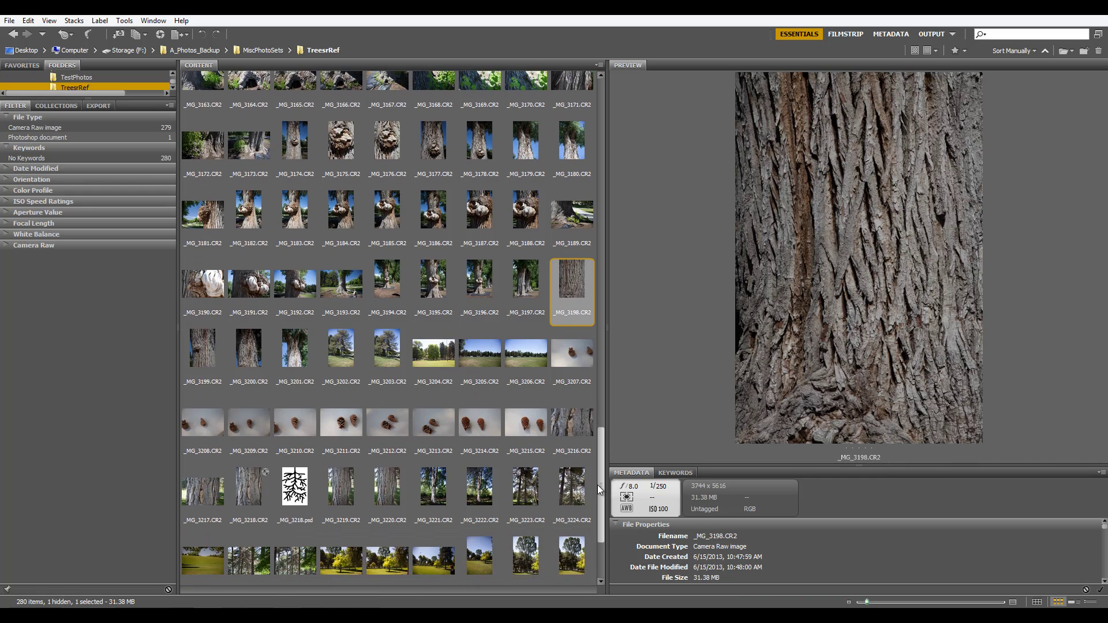
left_click(250, 443)
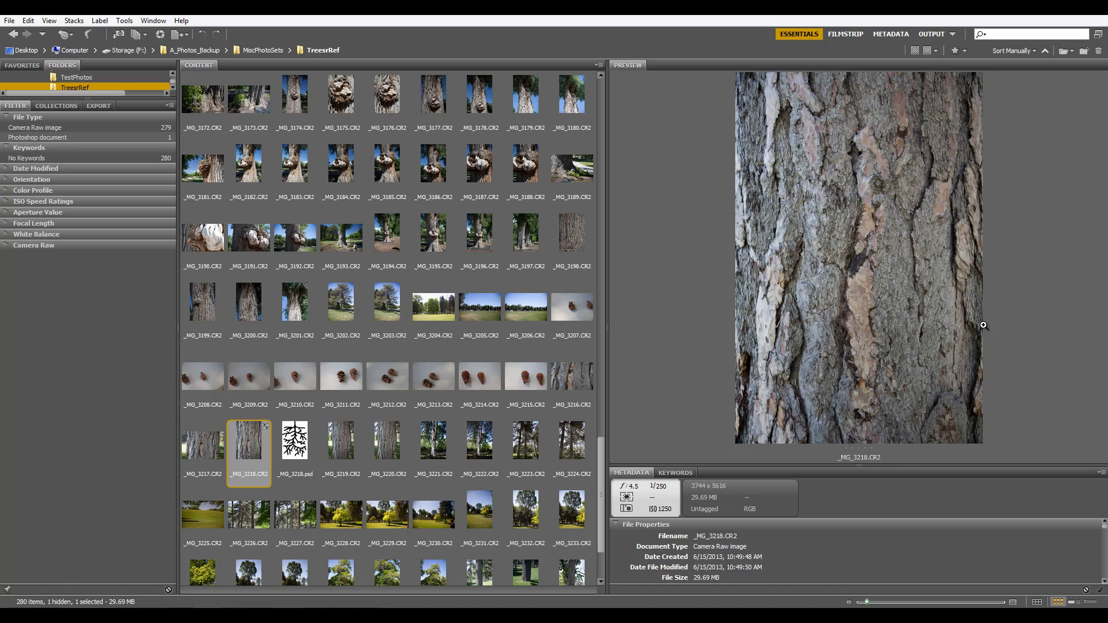
double_click(258, 438)
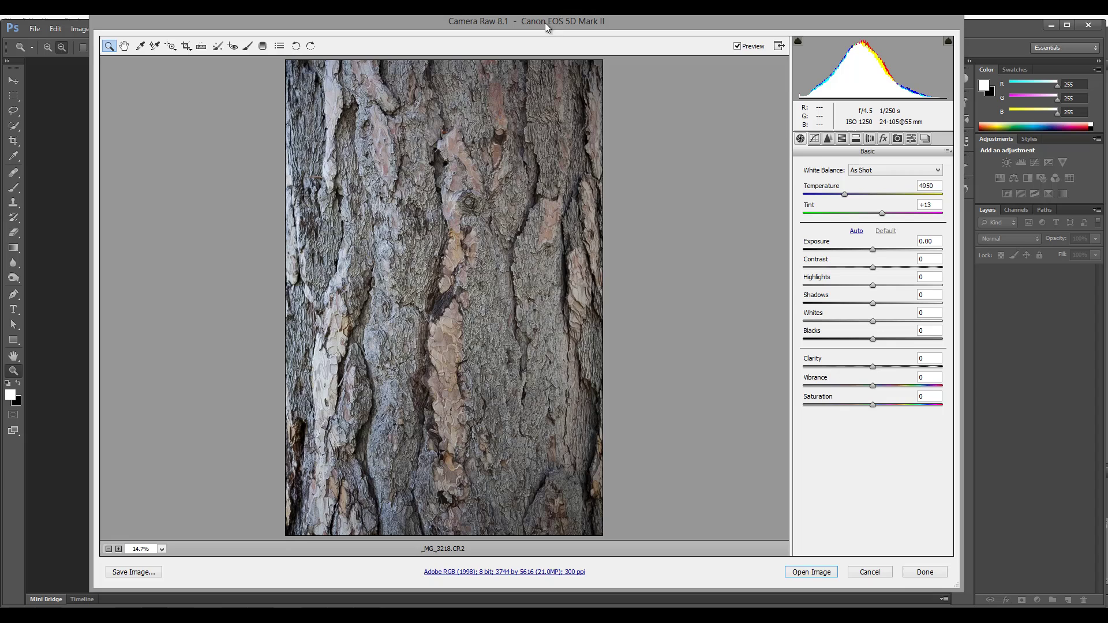
left_click_drag(547, 20, 544, 27)
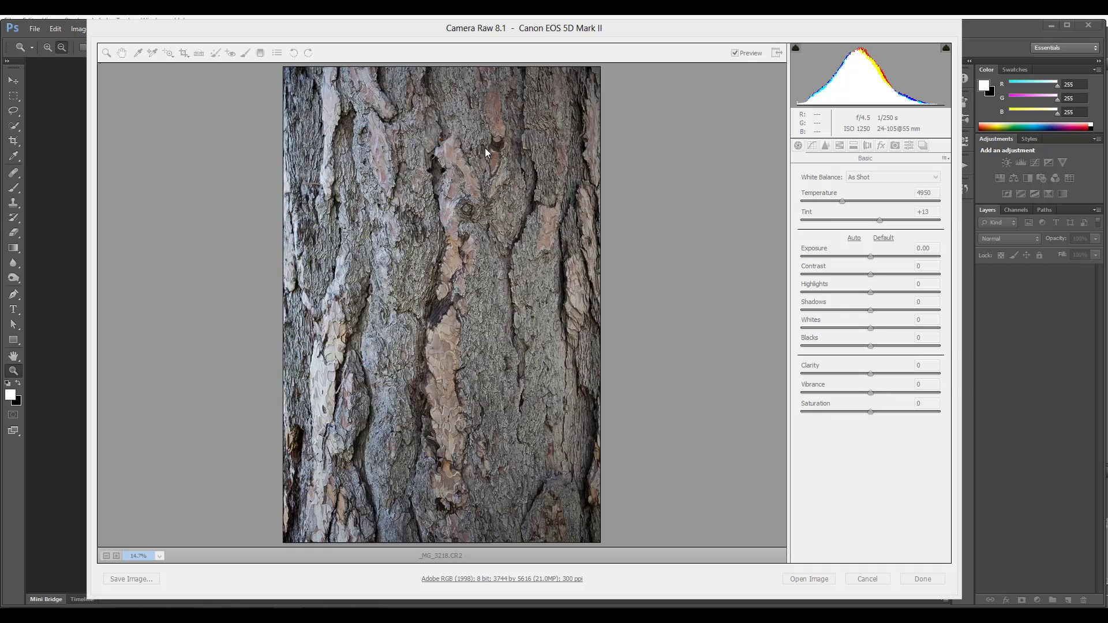
left_click(669, 209)
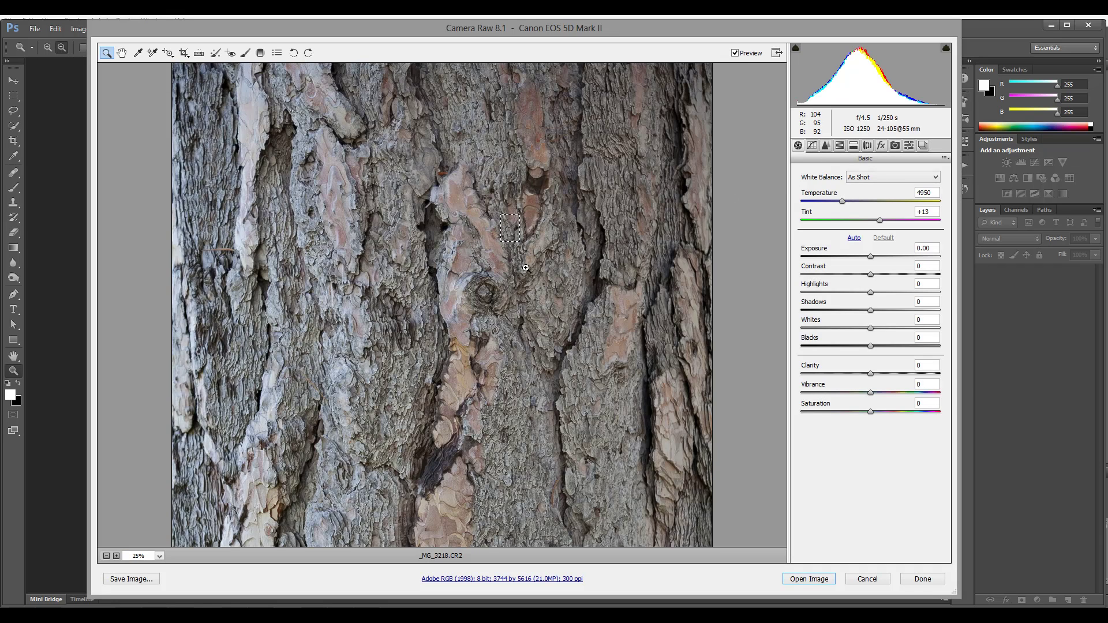
left_click_drag(520, 213, 647, 363)
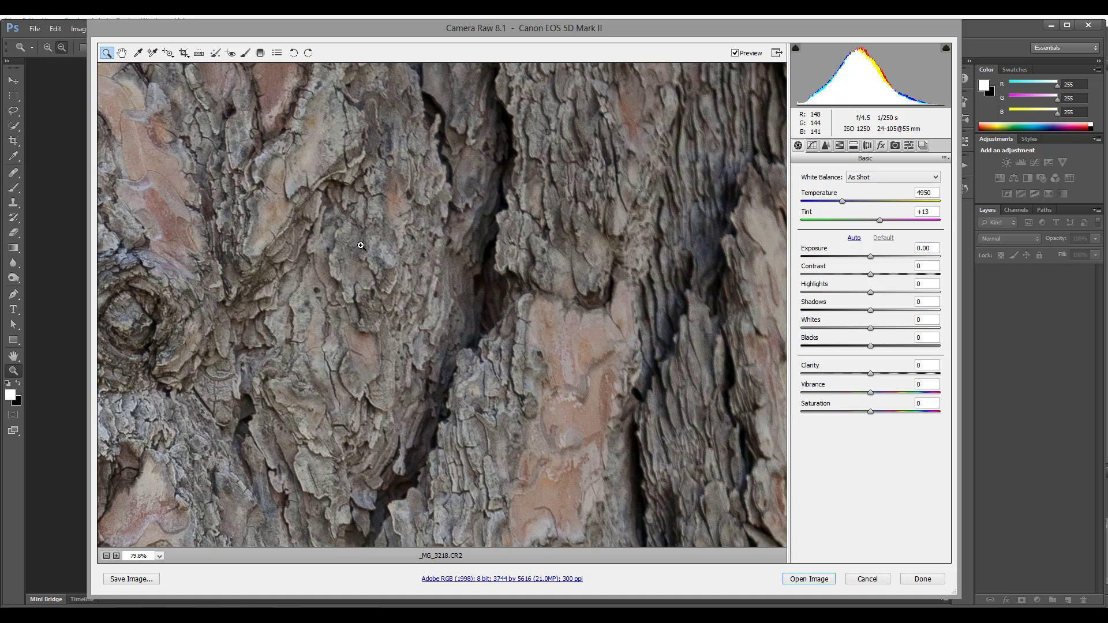
right_click(407, 217)
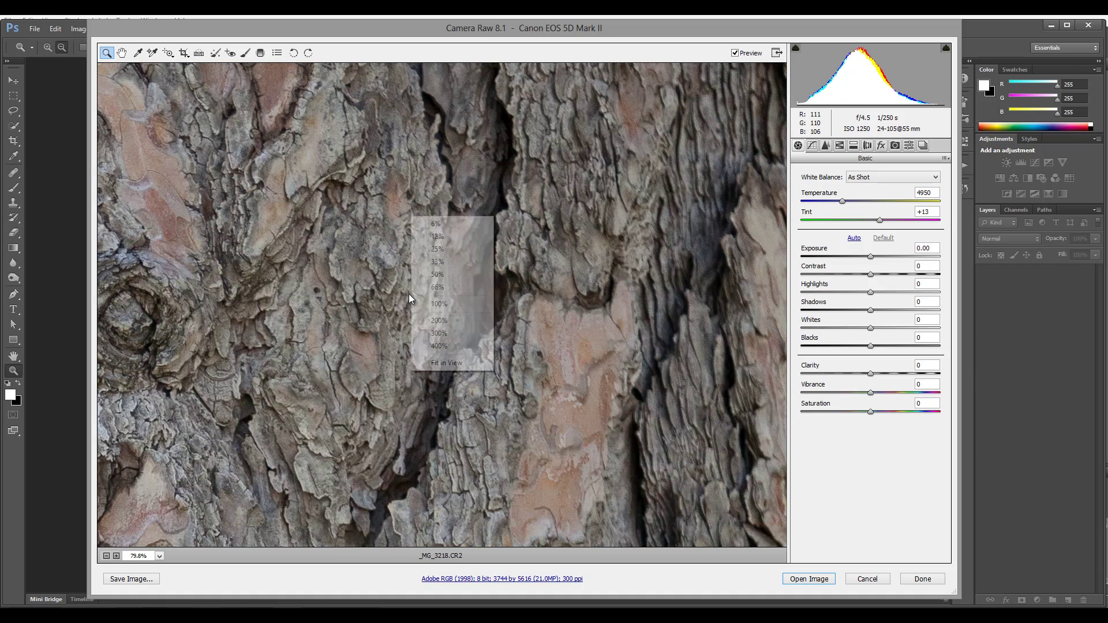
left_click(451, 239)
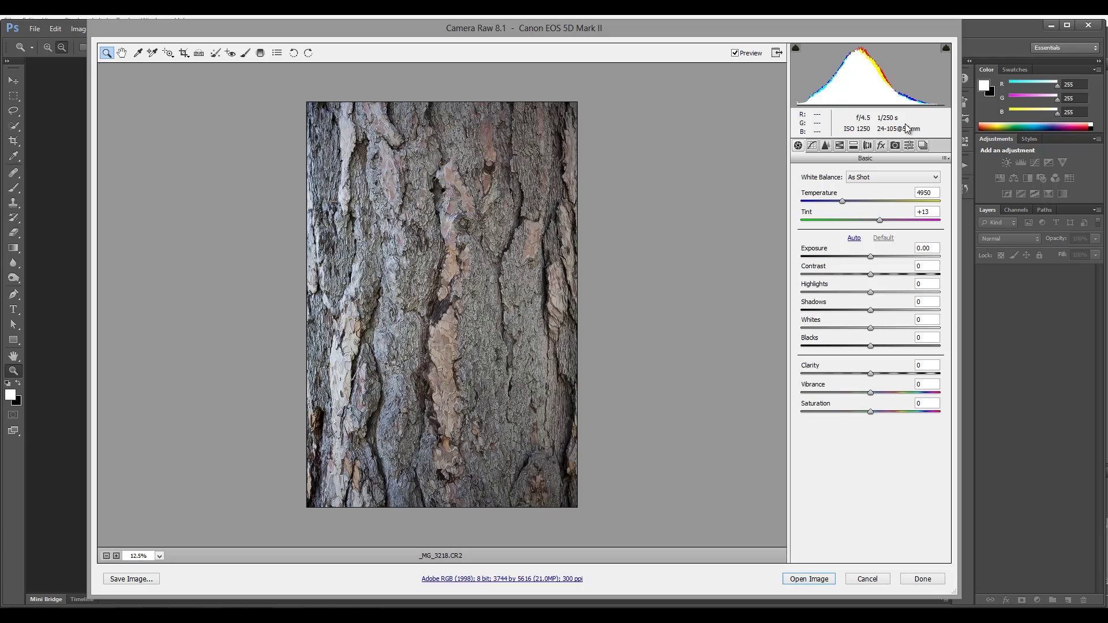
In Lens Corrections, zoom into the bark and compare with chromatic aberration removal off.
left_click(869, 146)
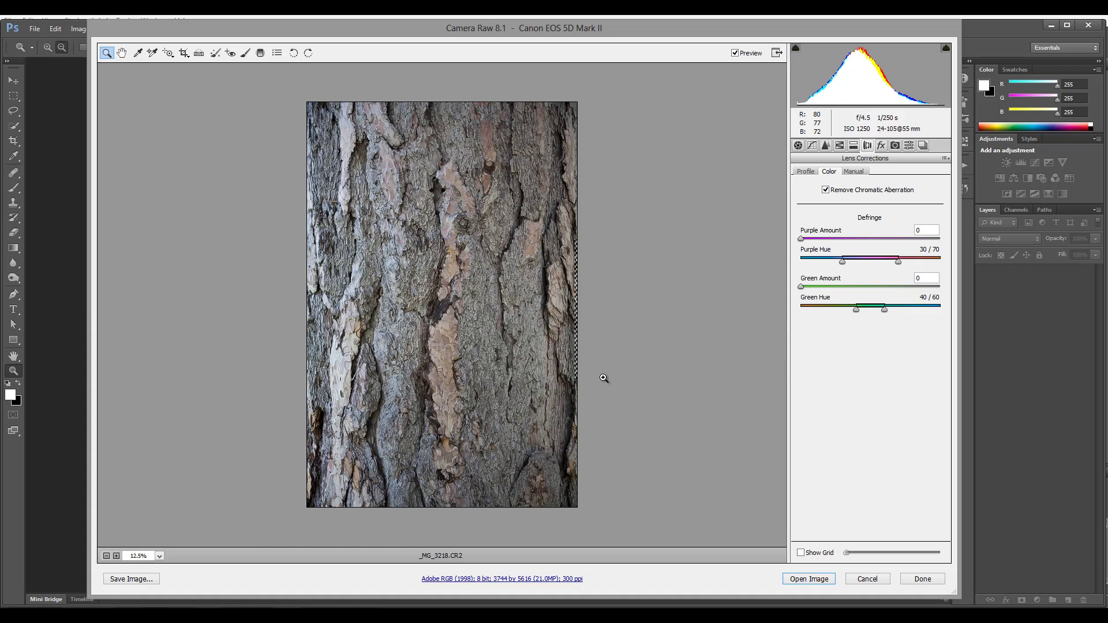
left_click(585, 277)
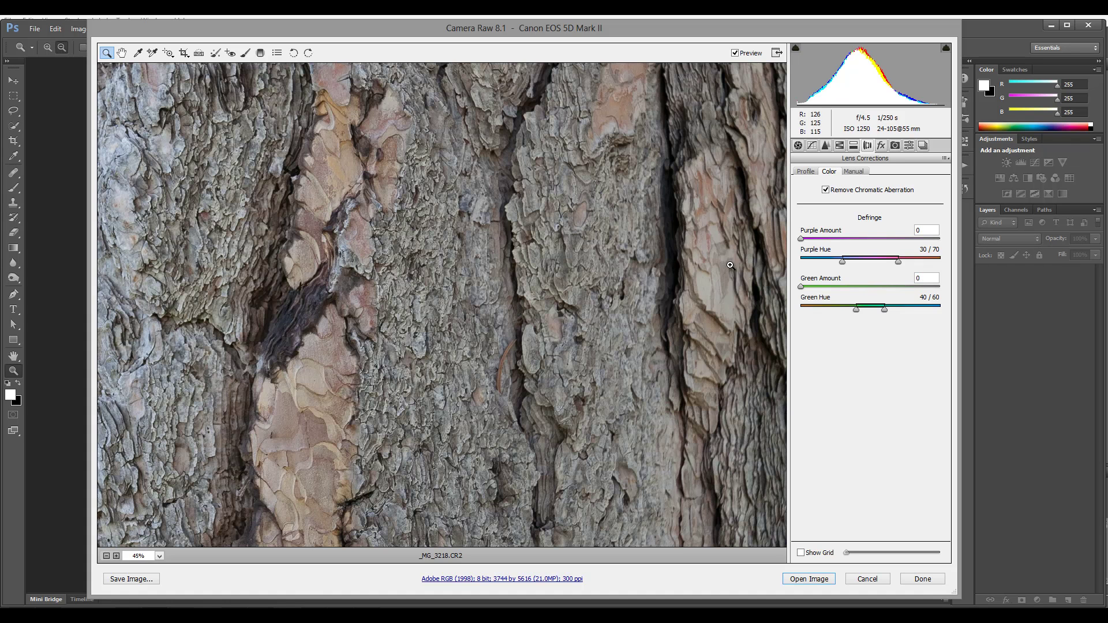
left_click(826, 190)
mouse_move(430, 261)
left_mouse_down()
mouse_move(589, 280)
mouse_move(532, 198)
mouse_move(318, 182)
mouse_move(338, 140)
left_mouse_up()
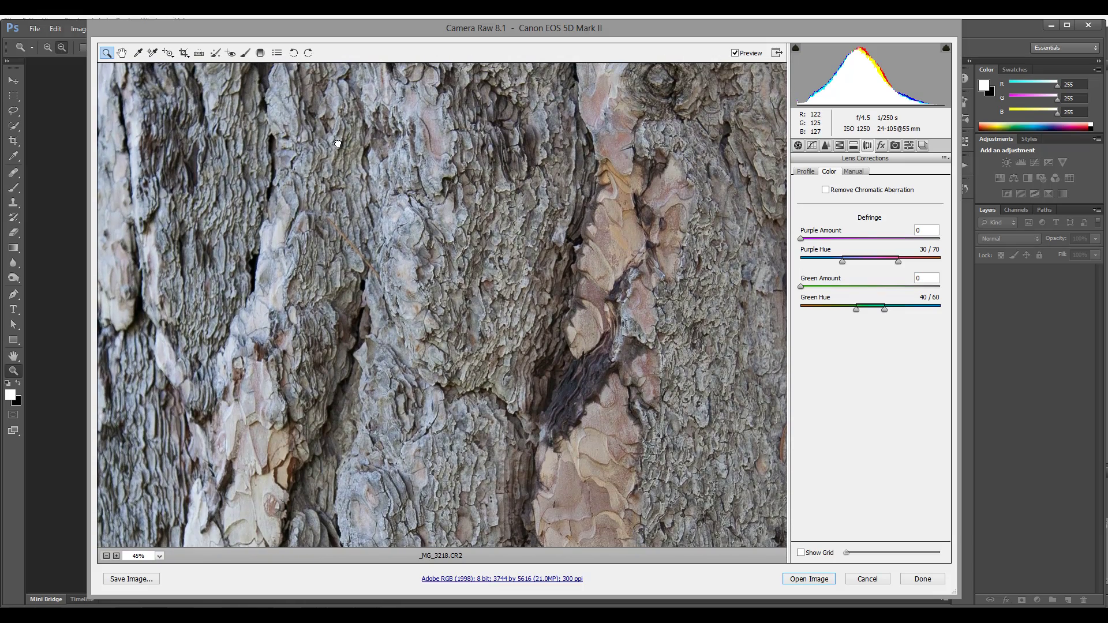
Bring up the crop aspect ratio choices with the Crop tool, then dismiss them.
left_click(181, 54)
scroll(388, 287, "down", 2)
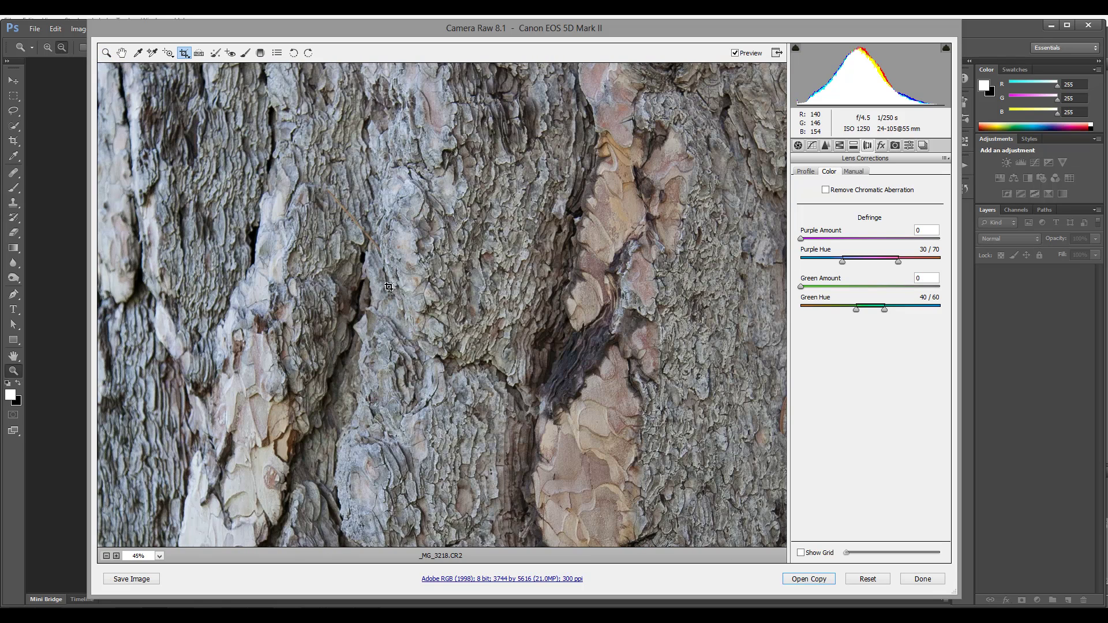
right_click(387, 287)
left_click(433, 226)
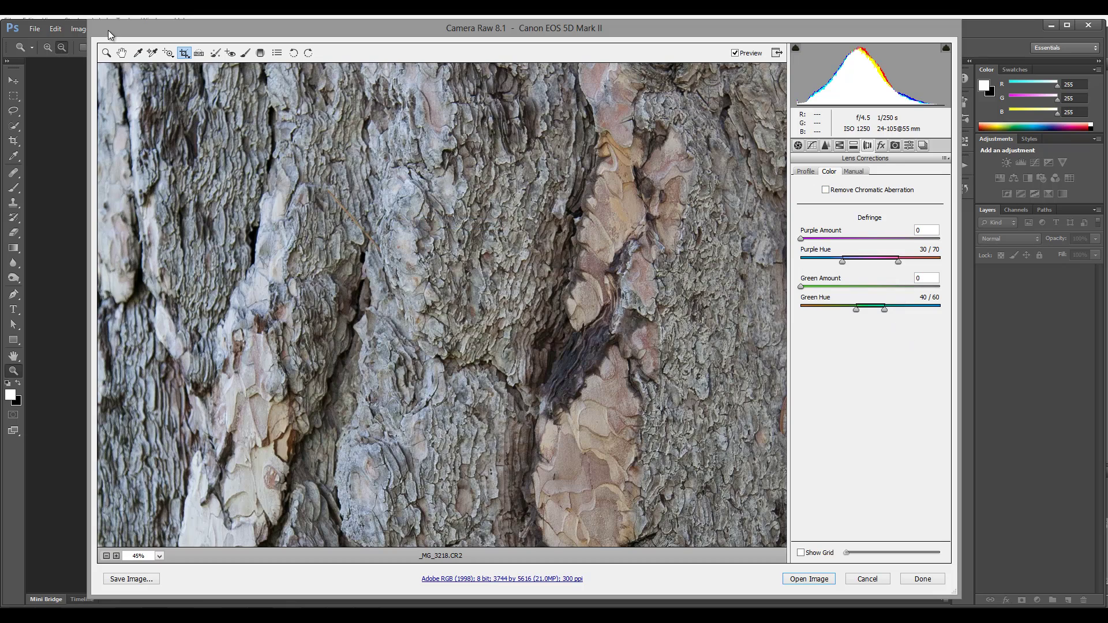
Inspect several bark areas and switch Remove Chromatic Aberration back on.
left_click(121, 53)
left_click_drag(503, 250, 459, 303)
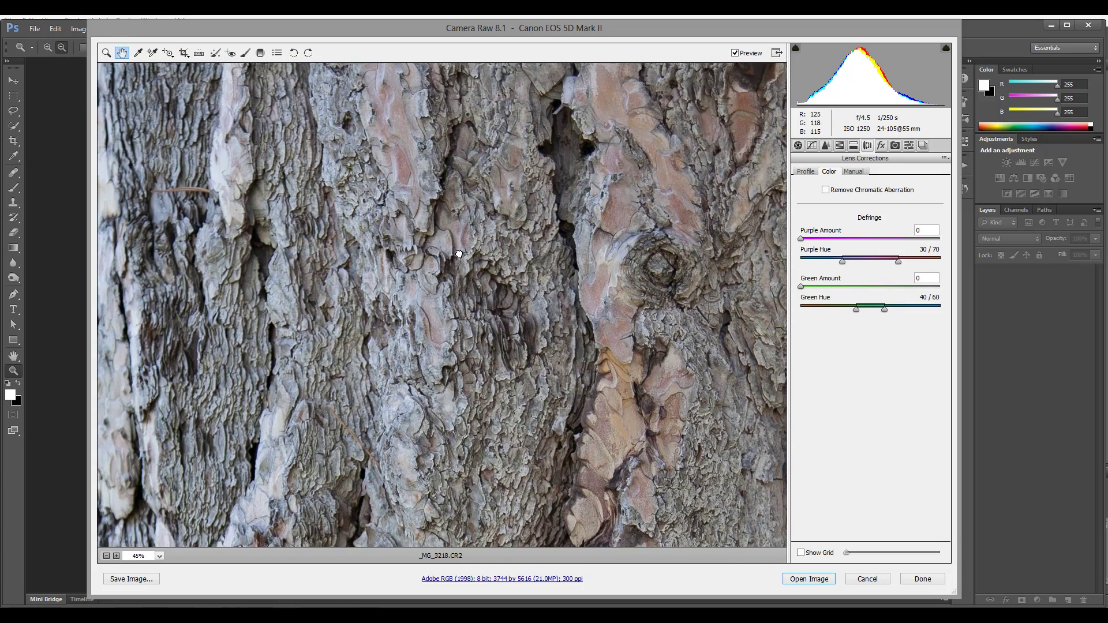
mouse_move(519, 260)
left_mouse_down()
mouse_move(515, 395)
mouse_move(528, 251)
left_mouse_up()
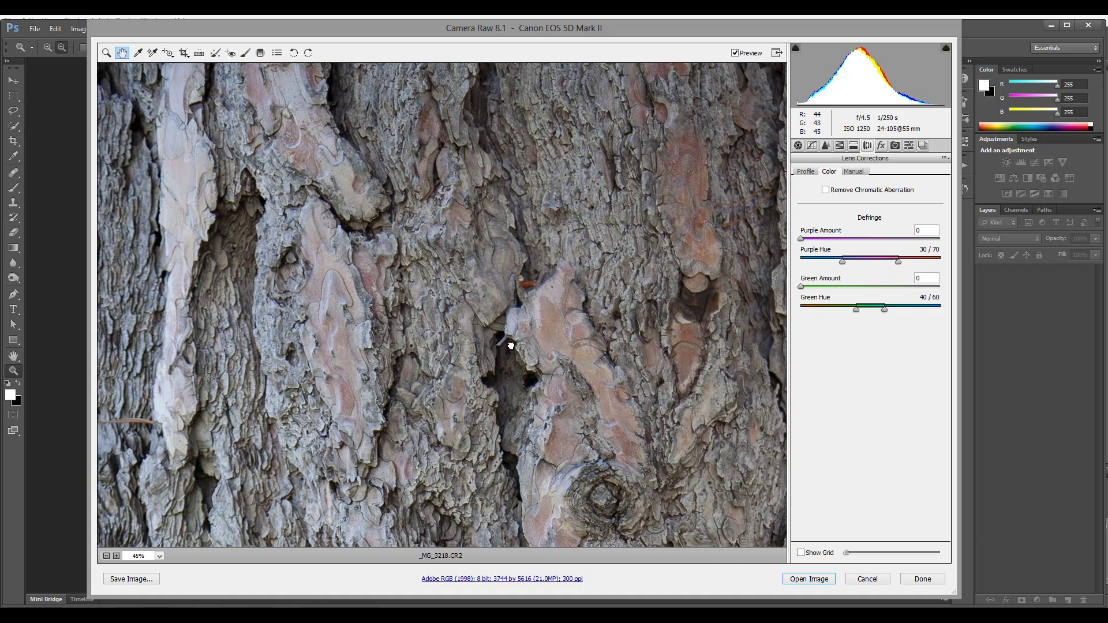
left_click_drag(520, 347, 199, 251)
left_click_drag(415, 211, 466, 210)
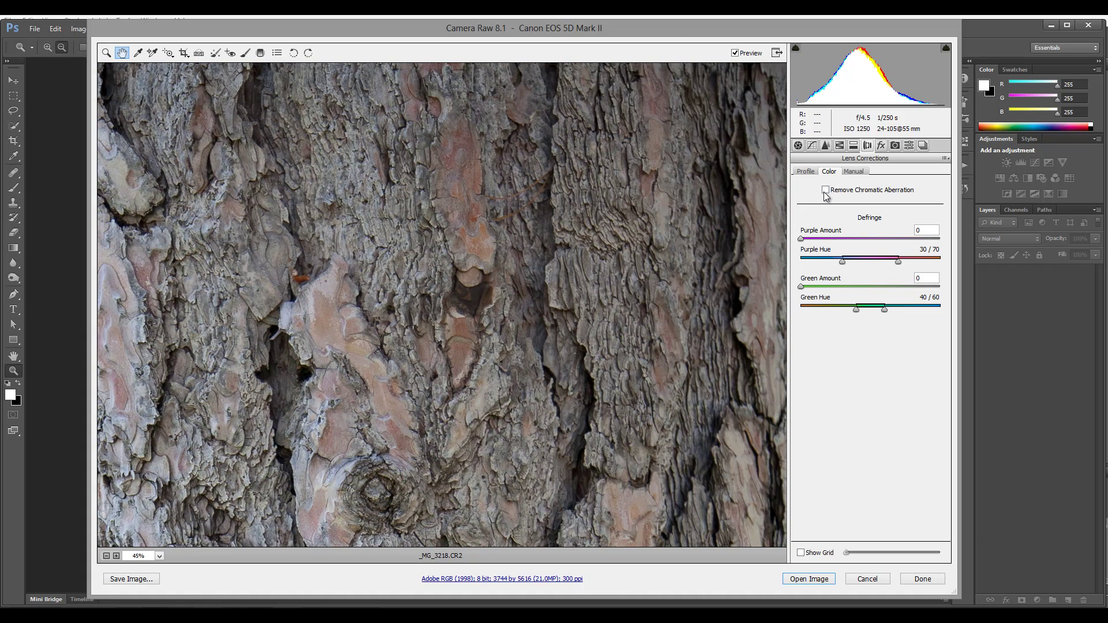
left_click(825, 189)
Fit the whole photo in the preview and clear the existing crop.
right_click(458, 216)
left_click(486, 162)
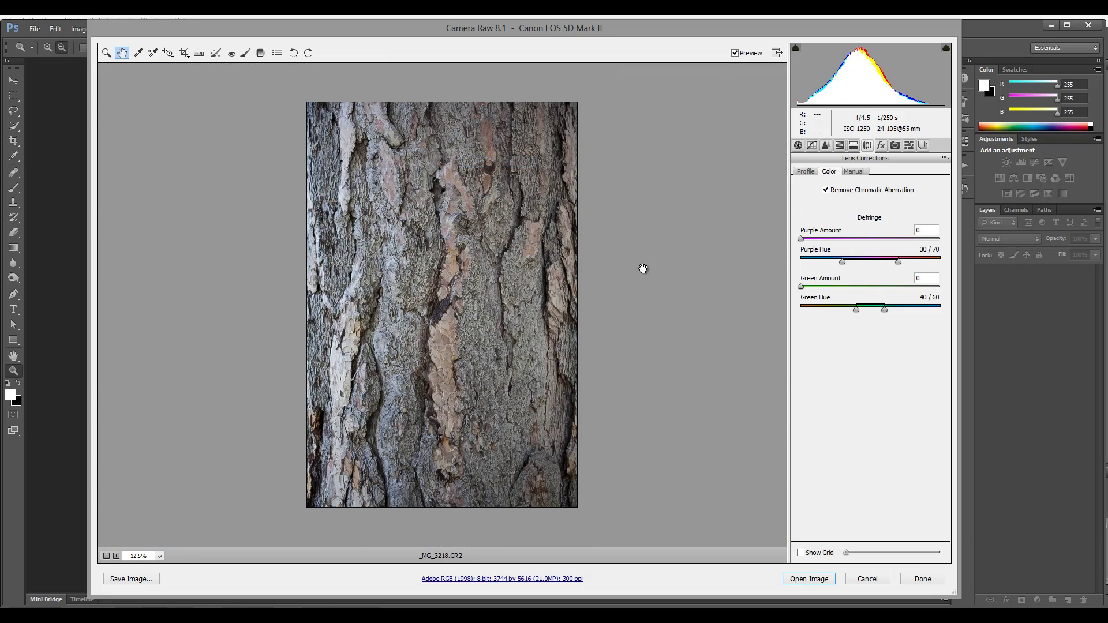
left_click(184, 53)
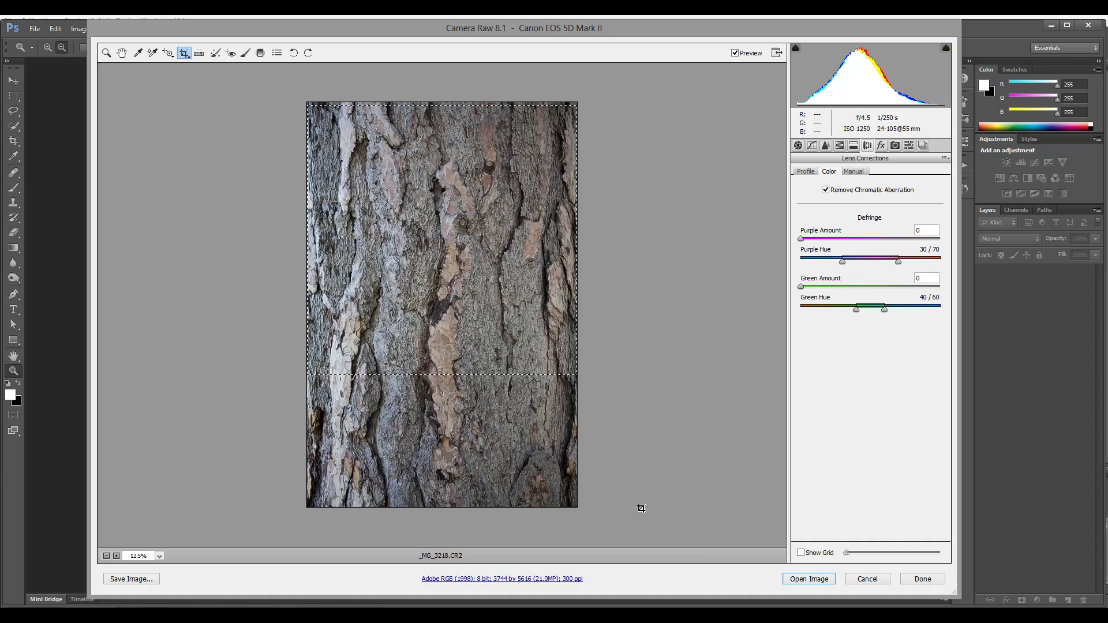
left_click(641, 507)
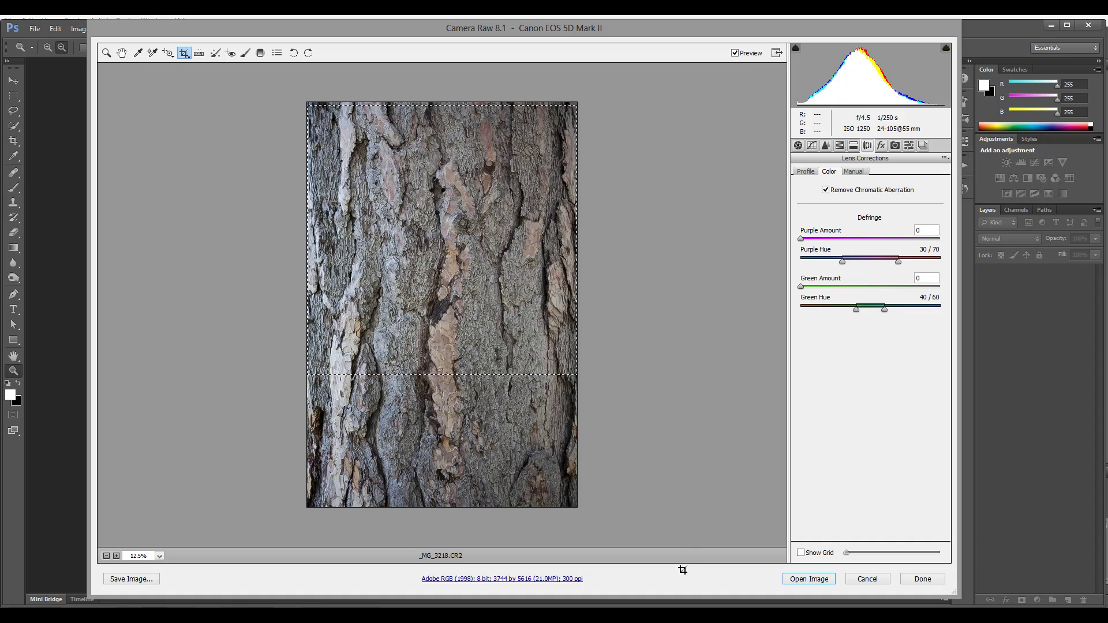
left_click(122, 53)
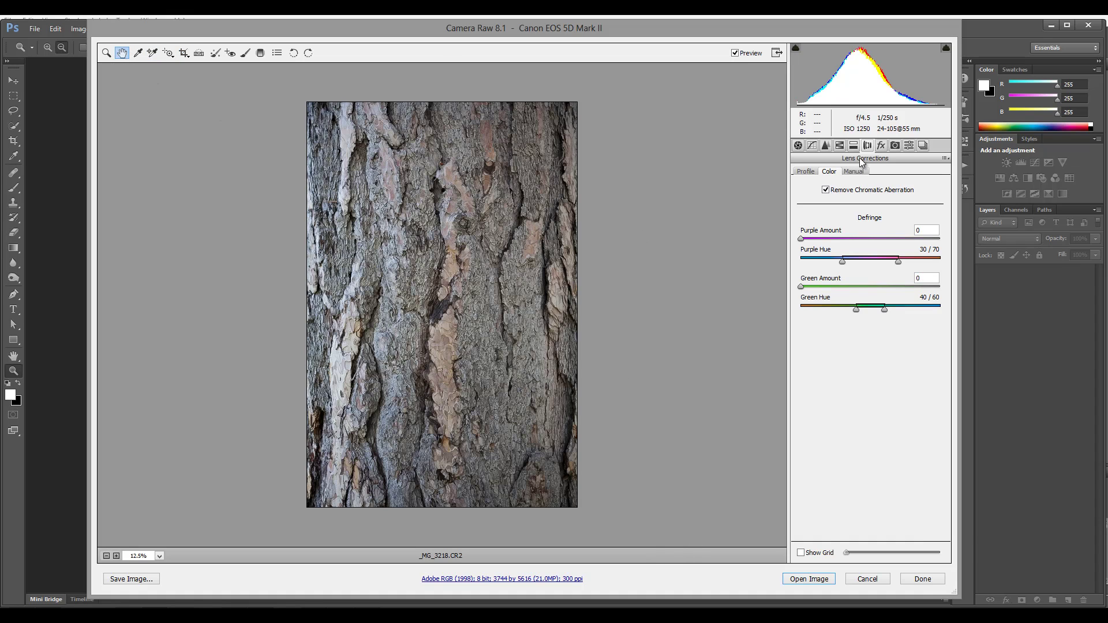
On the zoomed-in bark, lower the Detail tab's Sharpening Amount, then raise it to a strong value.
left_click(826, 145)
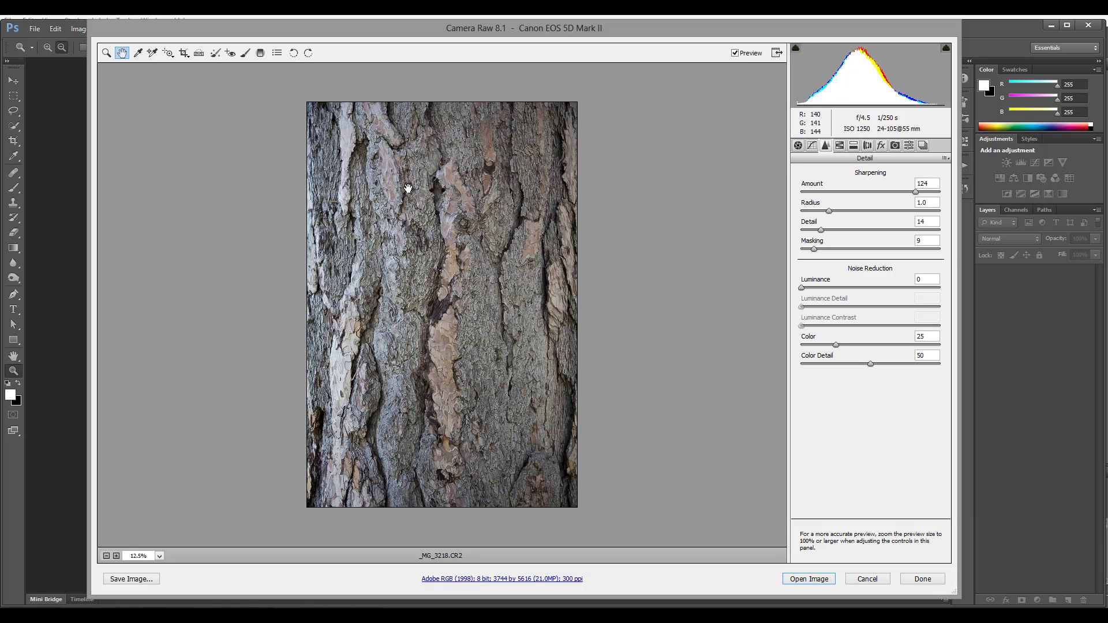
left_click(106, 54)
left_click_drag(429, 145, 555, 338)
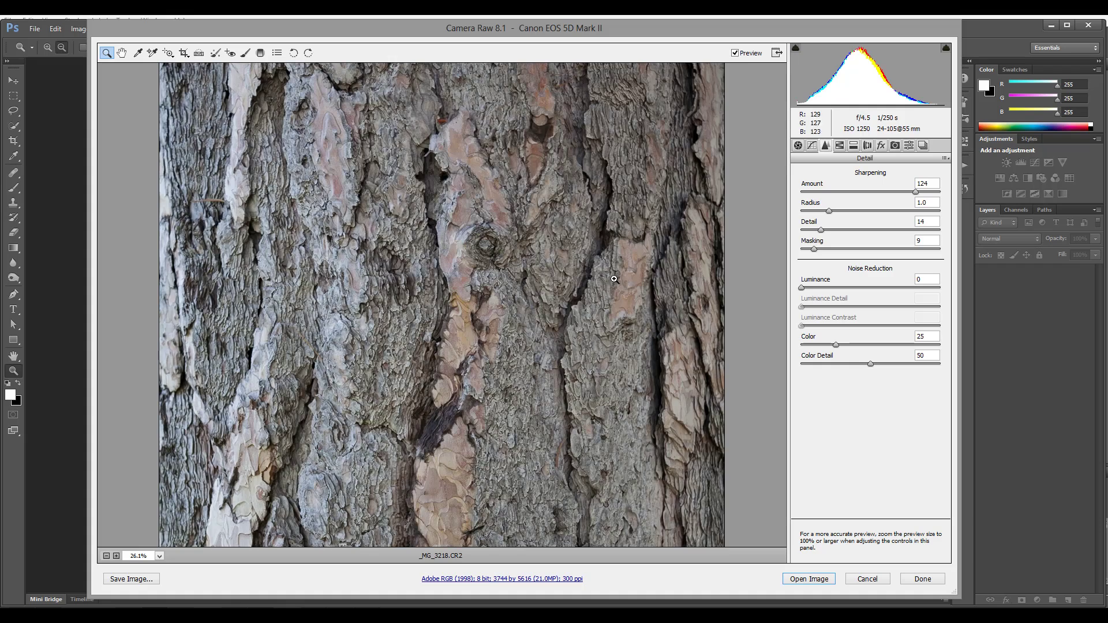
scroll(445, 230, "down", 3)
scroll(450, 230, "down", 3)
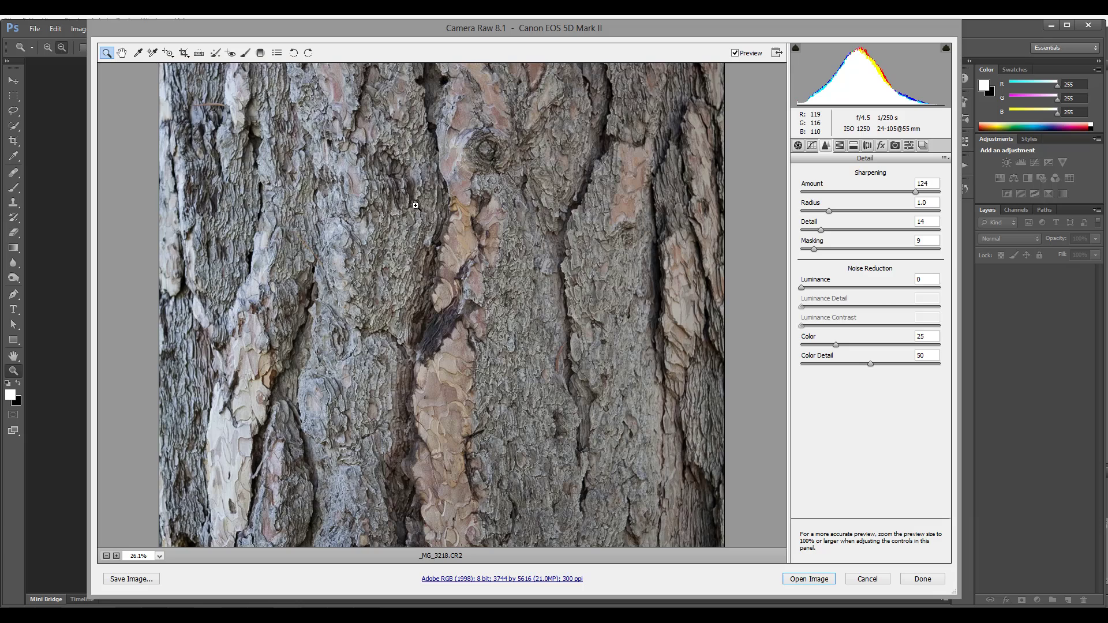
left_click_drag(917, 192, 842, 192)
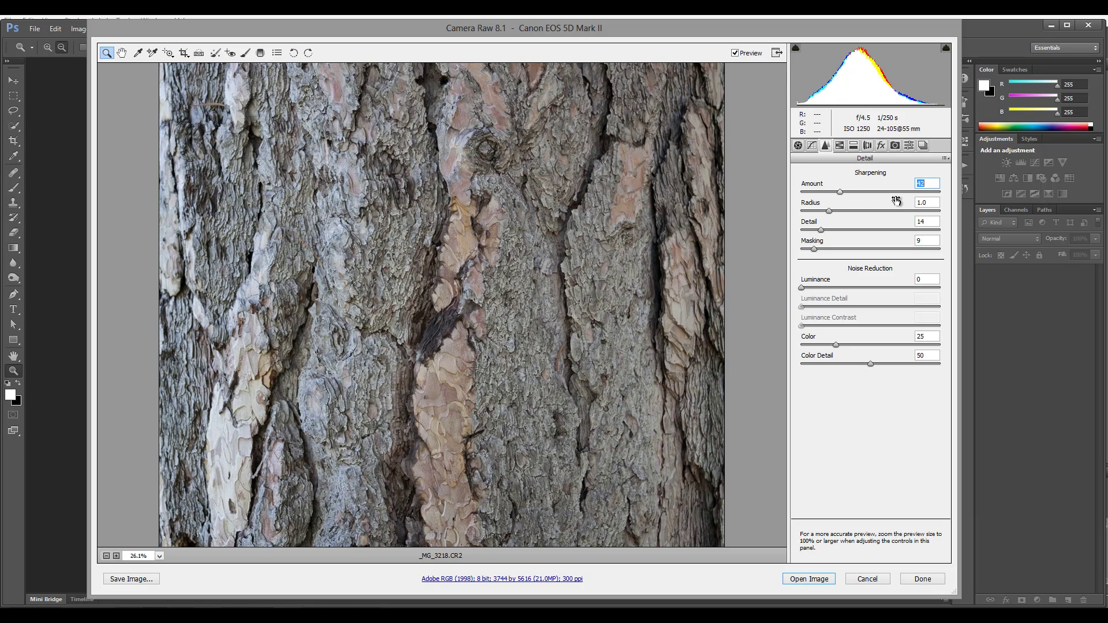
left_click_drag(841, 193, 912, 194)
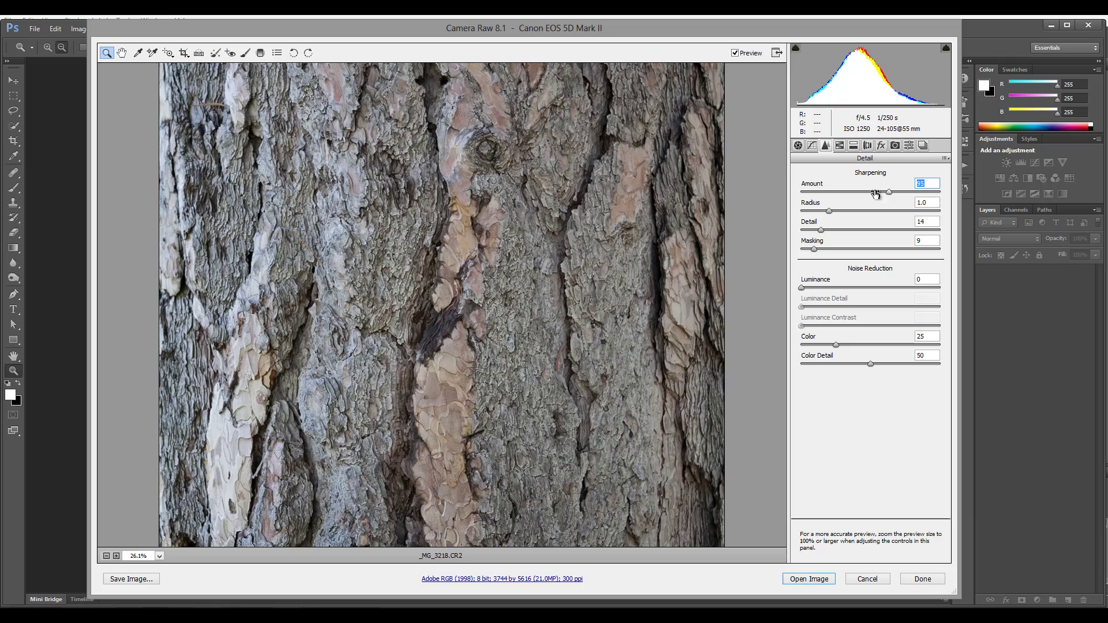
left_click(797, 147)
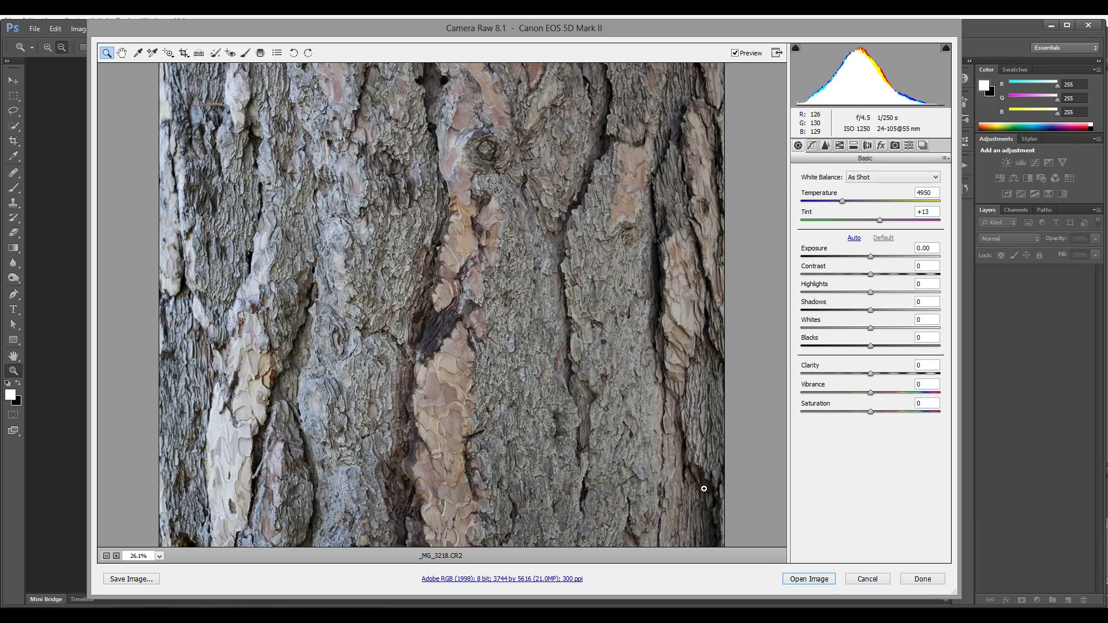
Open the photo in Photoshop and duplicate the background into Layer 1 and Background copy.
left_click(809, 579)
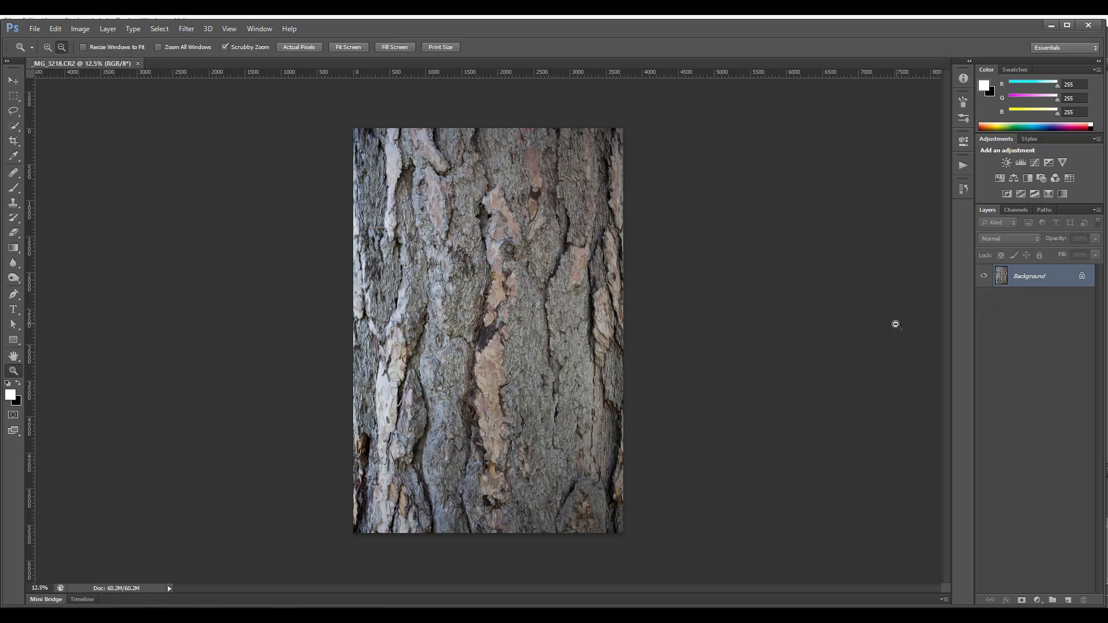
key("ctrl+j")
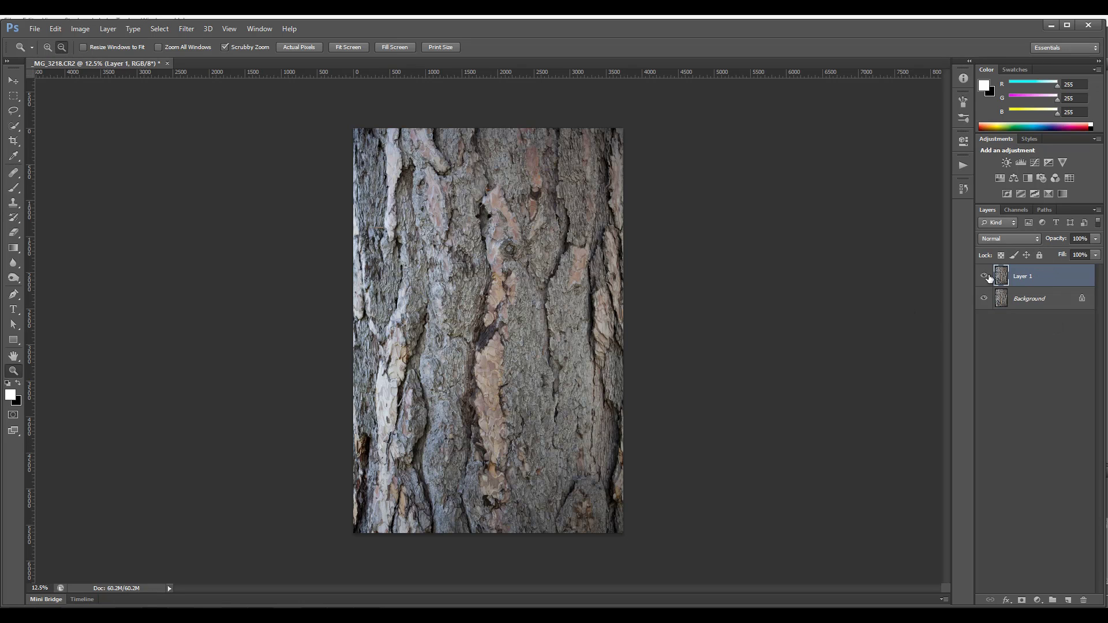
left_click_drag(1043, 299, 1067, 600)
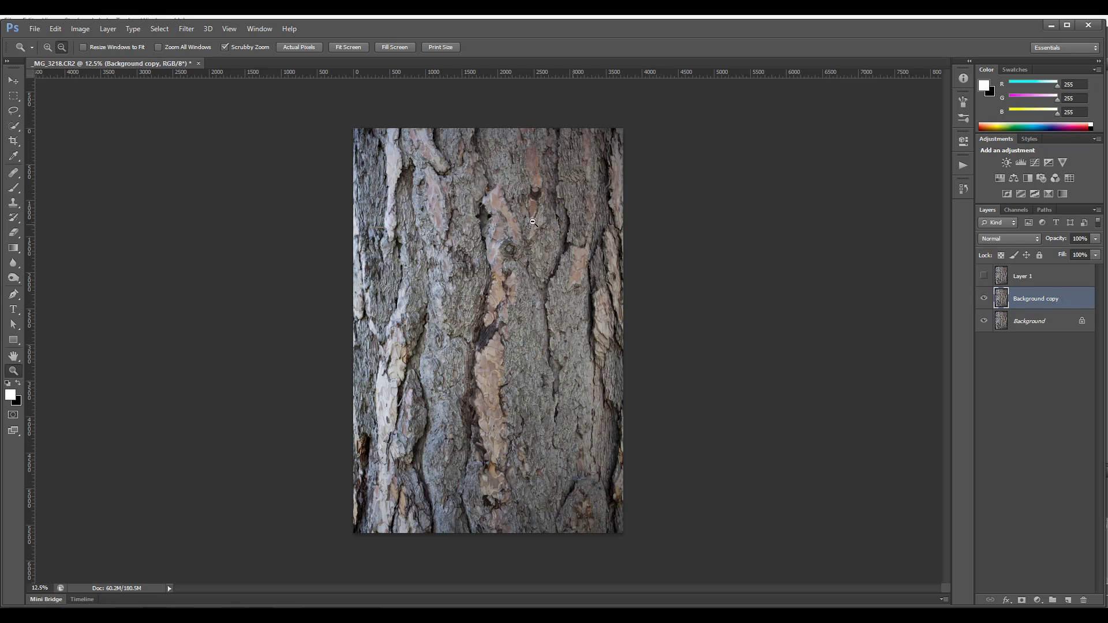
Apply Filter > Other > Offset to Background copy with a horizontal shift and Wrap Around.
left_click(187, 28)
mouse_move(208, 234)
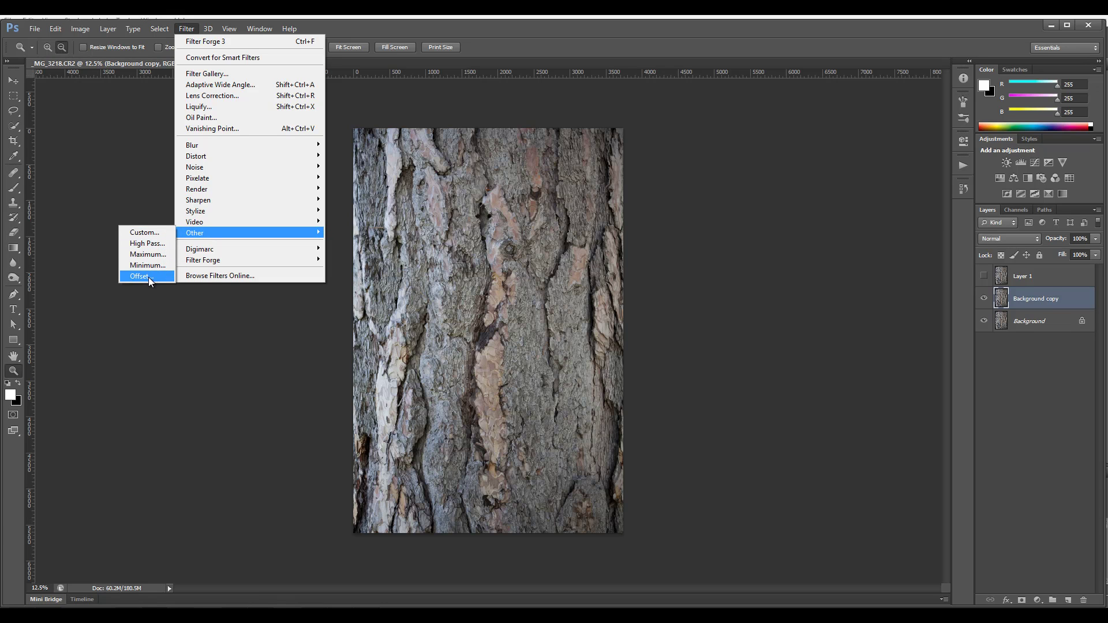
left_click(148, 277)
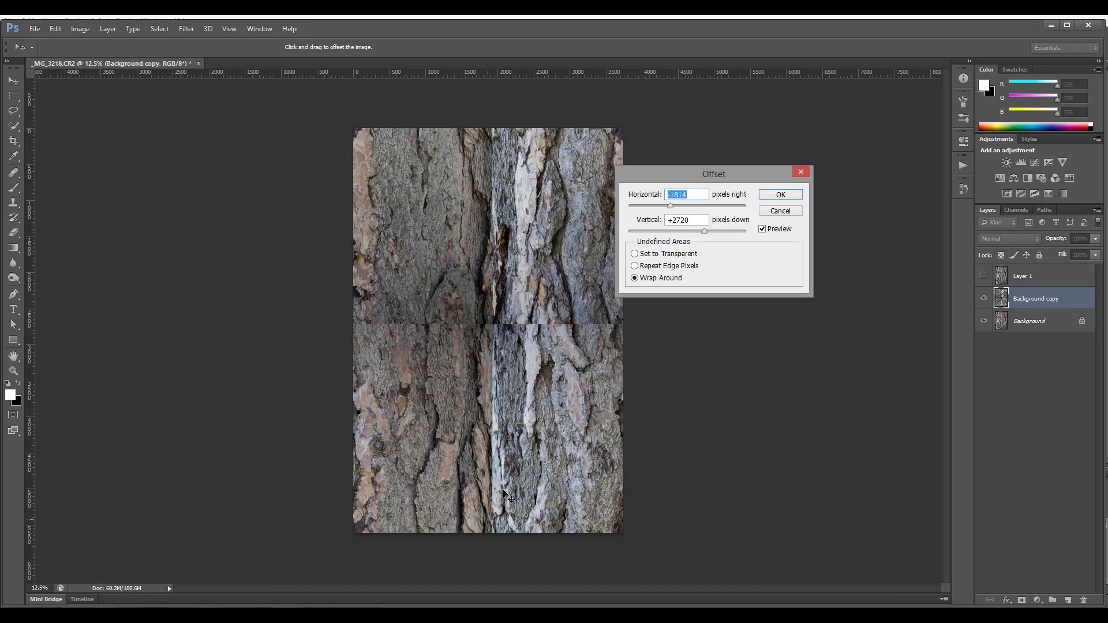
left_click_drag(651, 207, 671, 207)
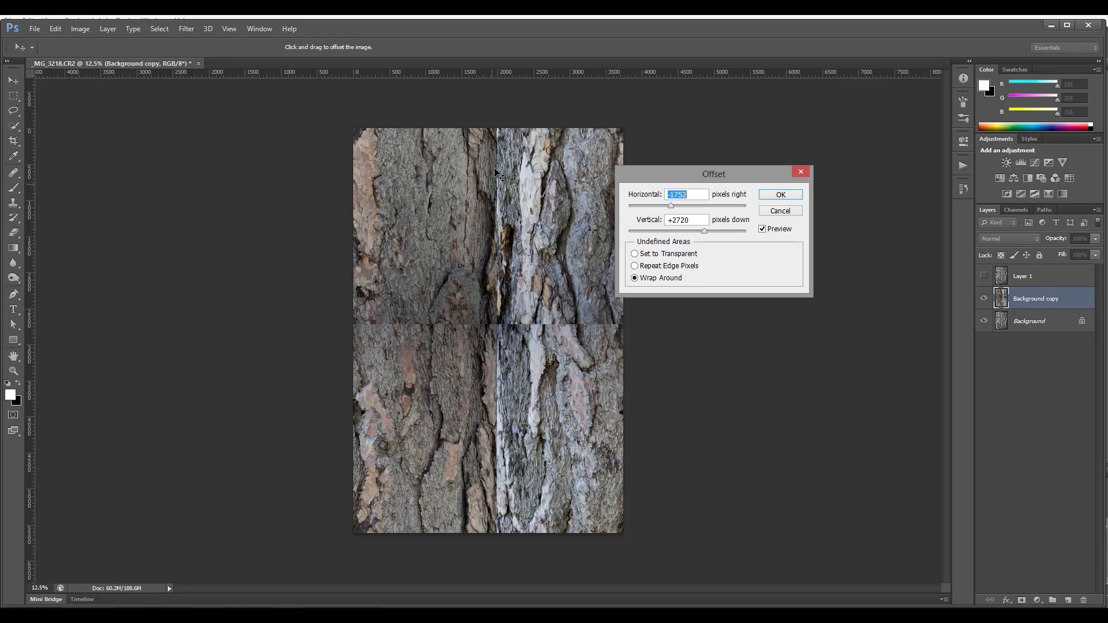
left_click(793, 194)
key("z")
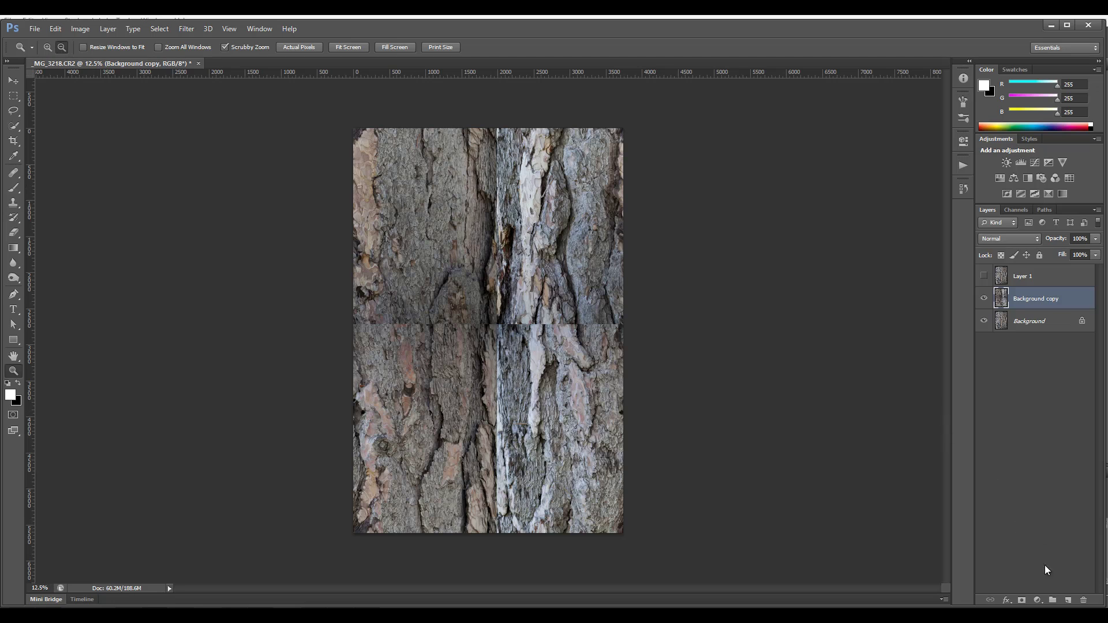
Add Layer 2 and clone bark over the vertical centre seam with an enlarged Clone Stamp.
left_click(1069, 602)
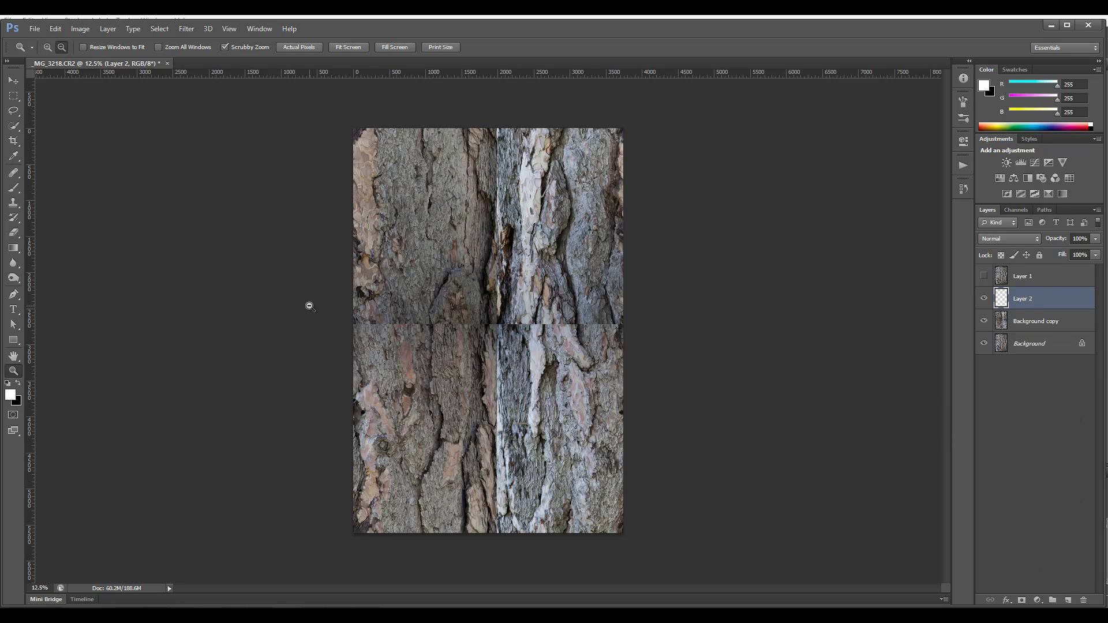
left_click(15, 203)
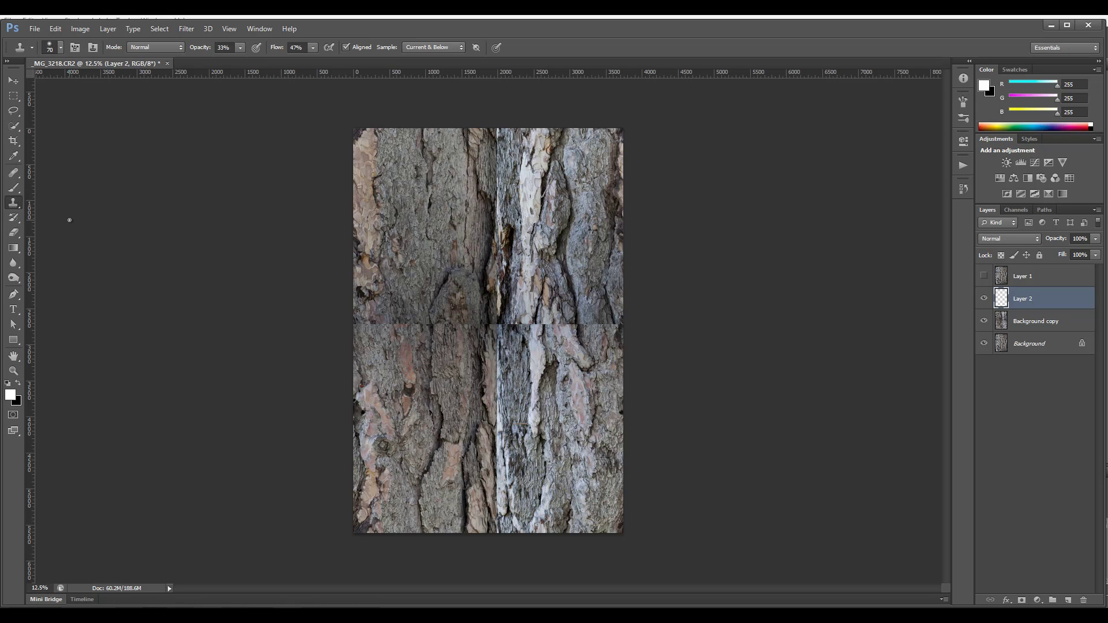
scroll(461, 233, "up", 5)
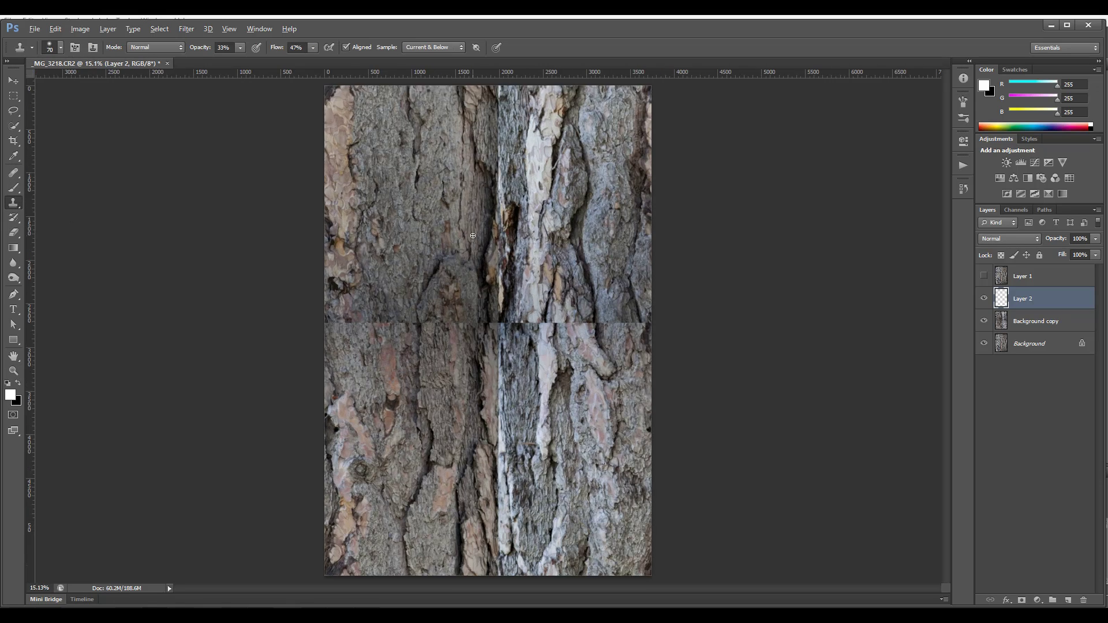
scroll(627, 265, "up", 8)
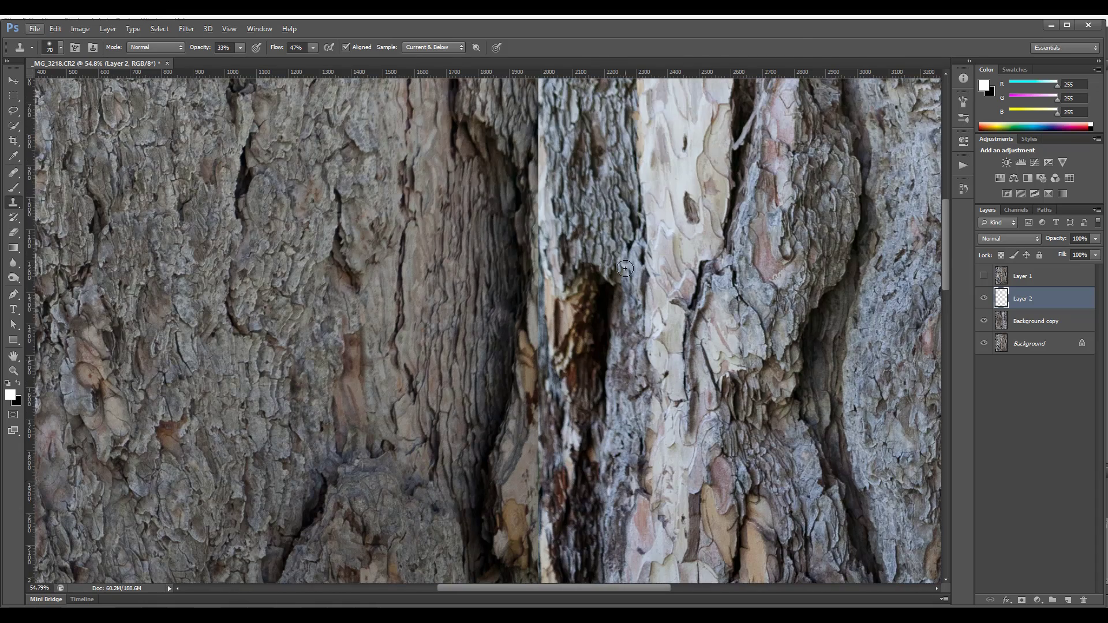
scroll(516, 276, "up", 2)
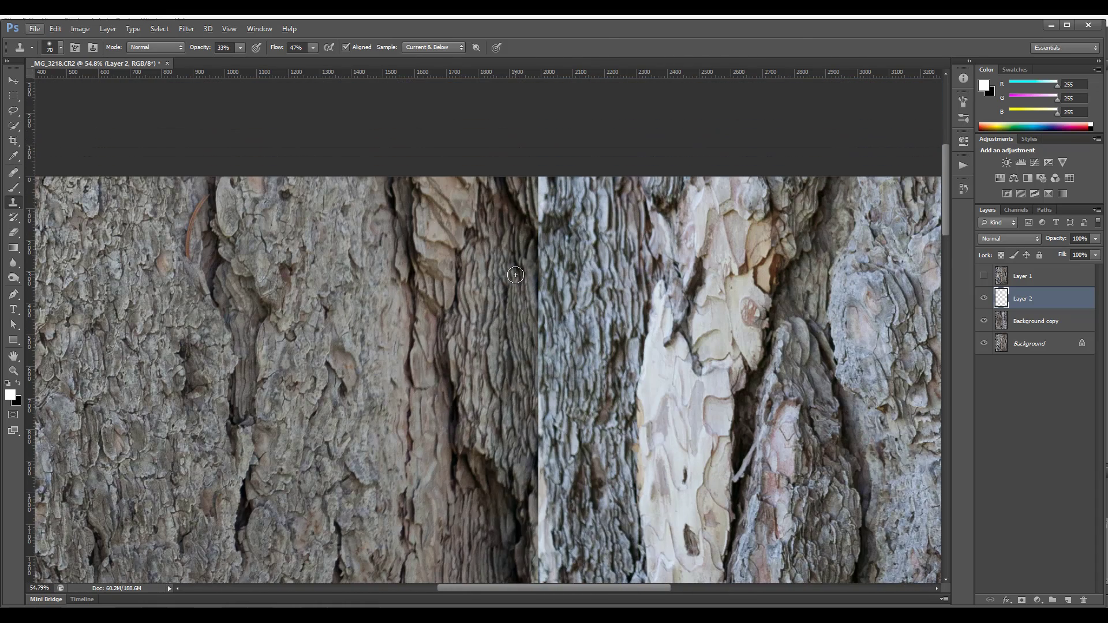
scroll(562, 286, "down", 3)
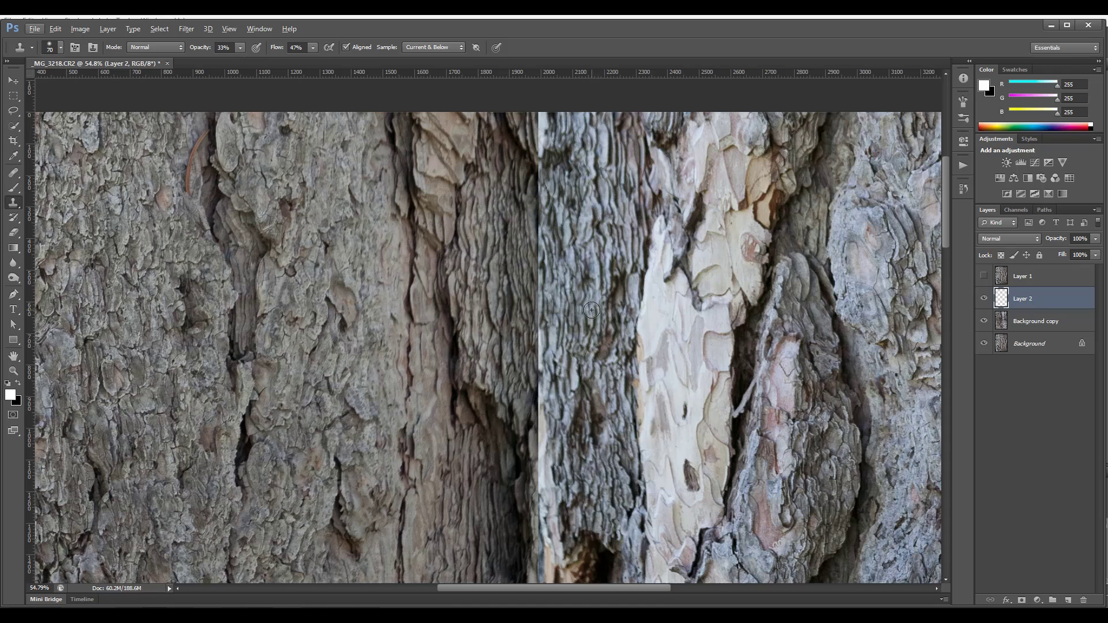
key("bracketright")
key("bracketright")
key("bracketright")
scroll(497, 313, "down", 1)
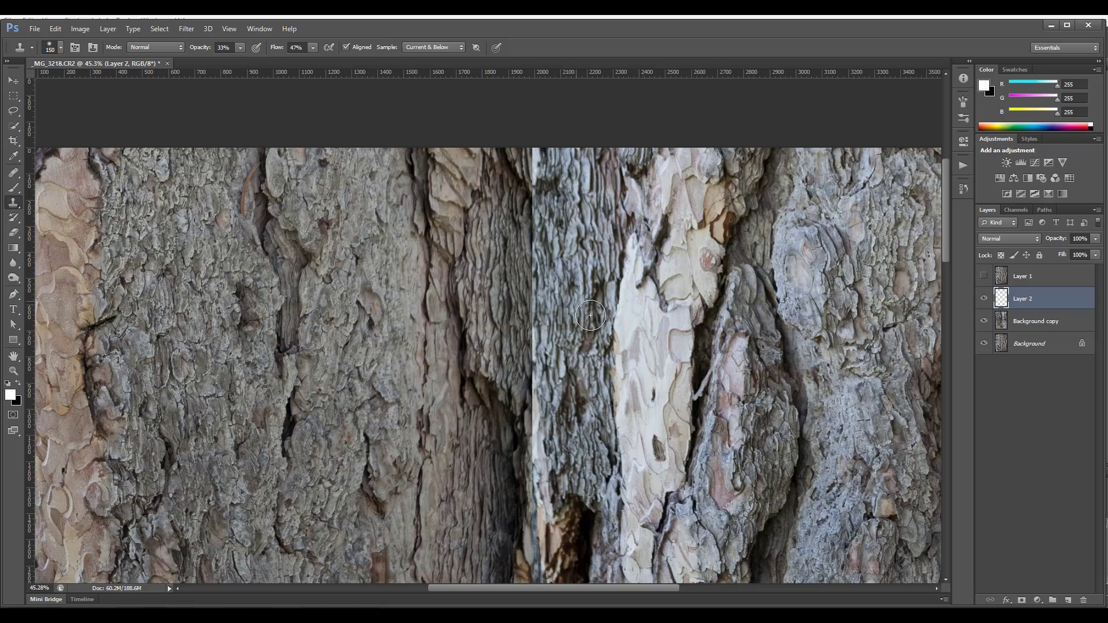
scroll(506, 316, "down", 1)
scroll(507, 322, "down", 2)
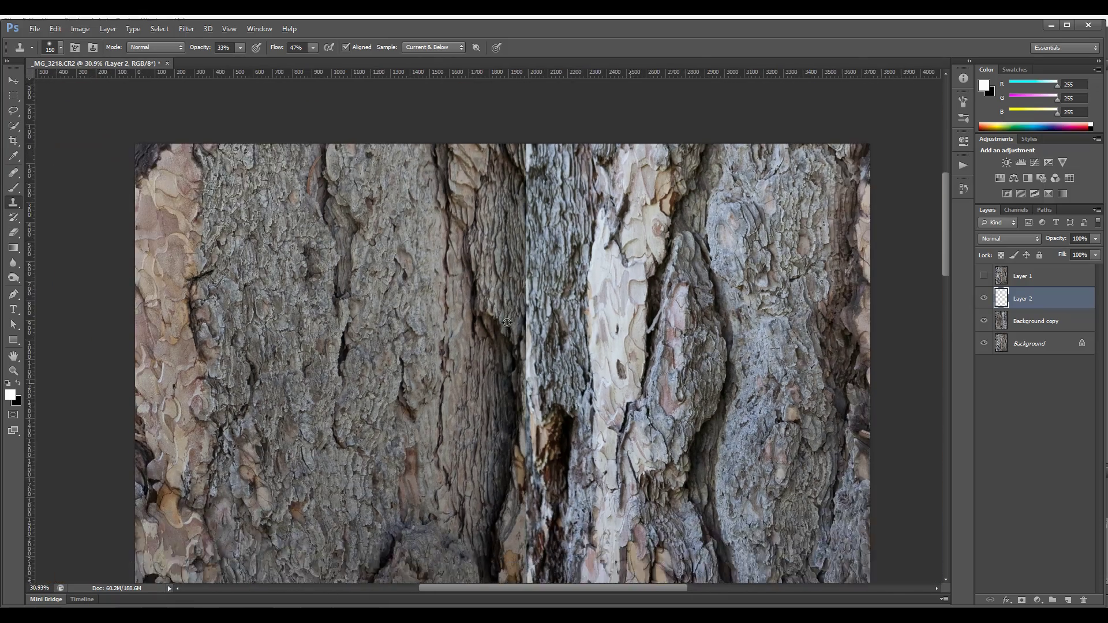
scroll(506, 322, "up", 2)
scroll(506, 322, "down", 1)
scroll(506, 322, "up", 1)
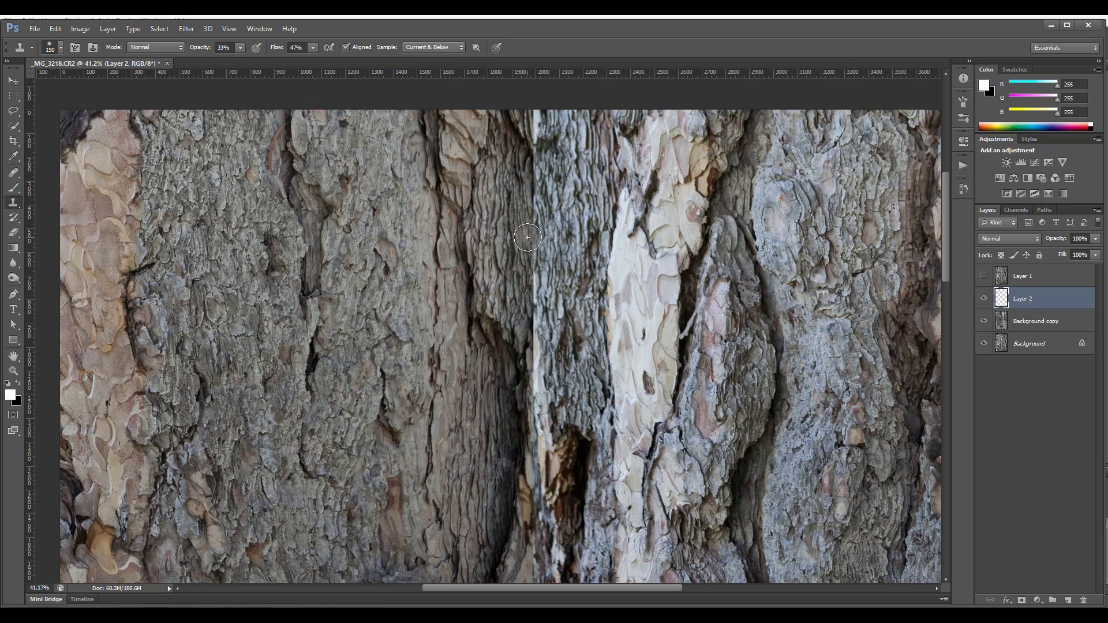
left_click_drag(532, 262, 532, 323)
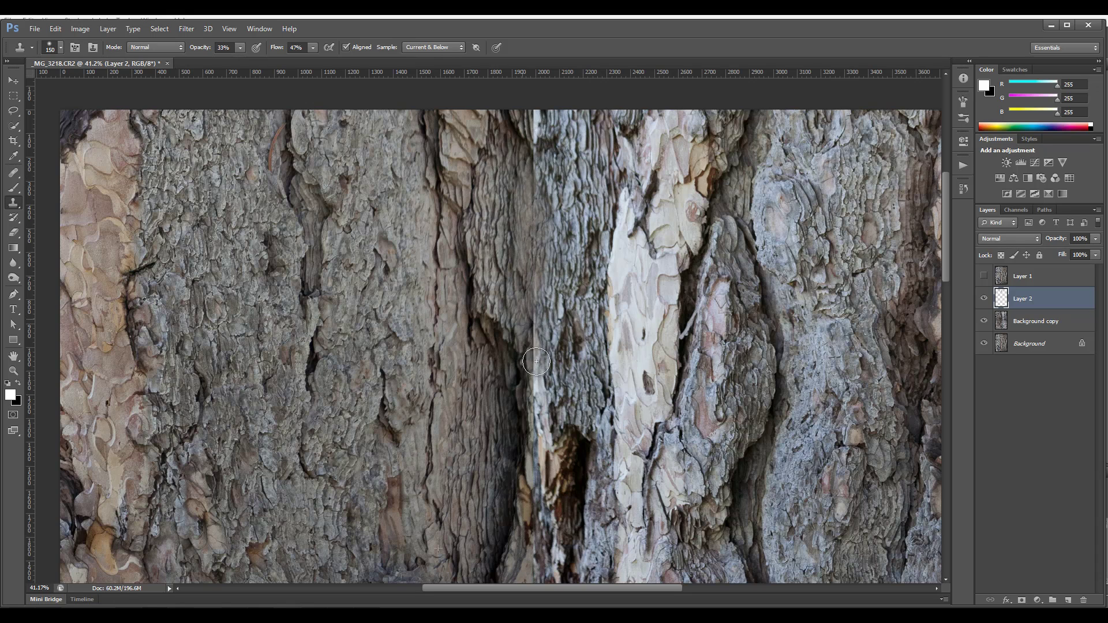
mouse_move(534, 357)
left_mouse_down()
mouse_move(527, 410)
mouse_move(535, 402)
left_mouse_up()
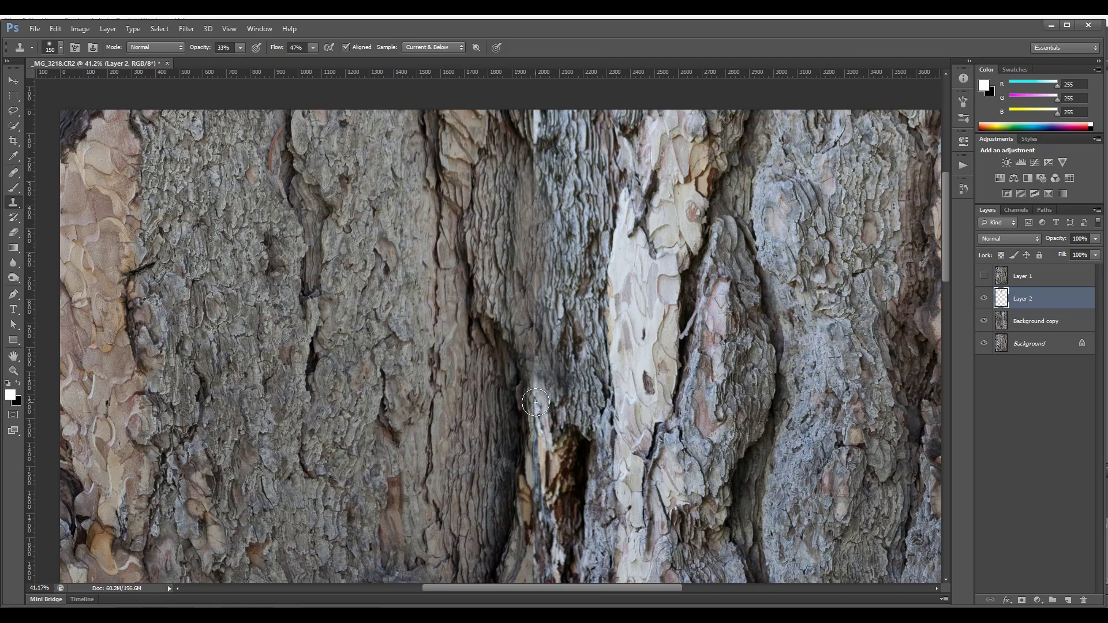
Double the clone brush size, resample bark, and cover the central and upper seam.
key("bracketright")
left_click(538, 389)
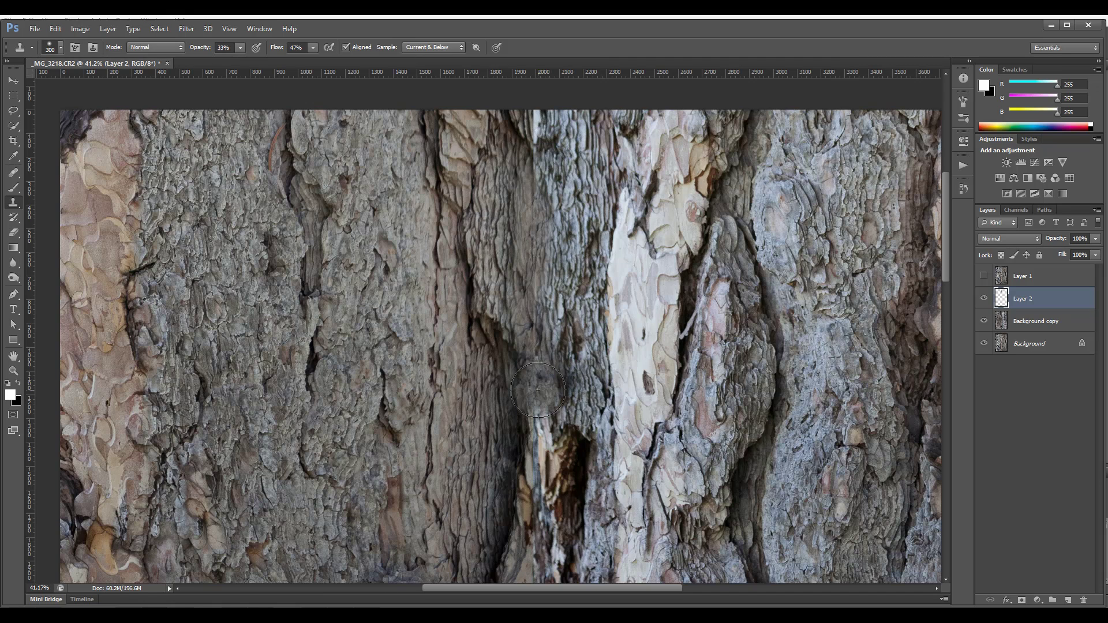
mouse_move(539, 390)
left_mouse_down()
mouse_move(540, 416)
mouse_move(524, 433)
left_mouse_up()
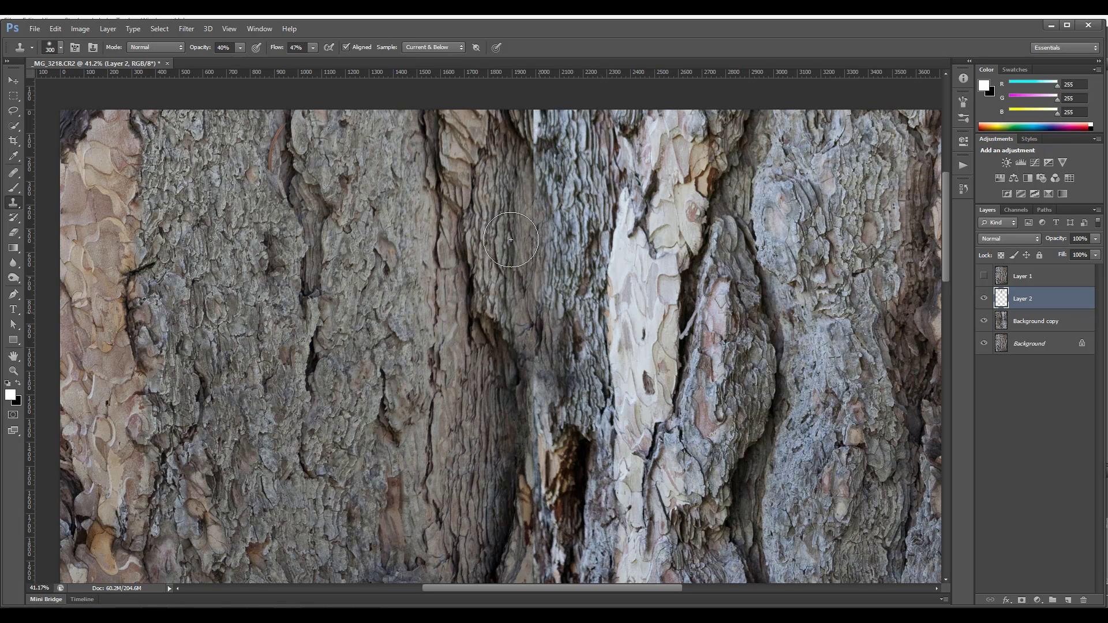
left_click_drag(510, 241, 519, 165)
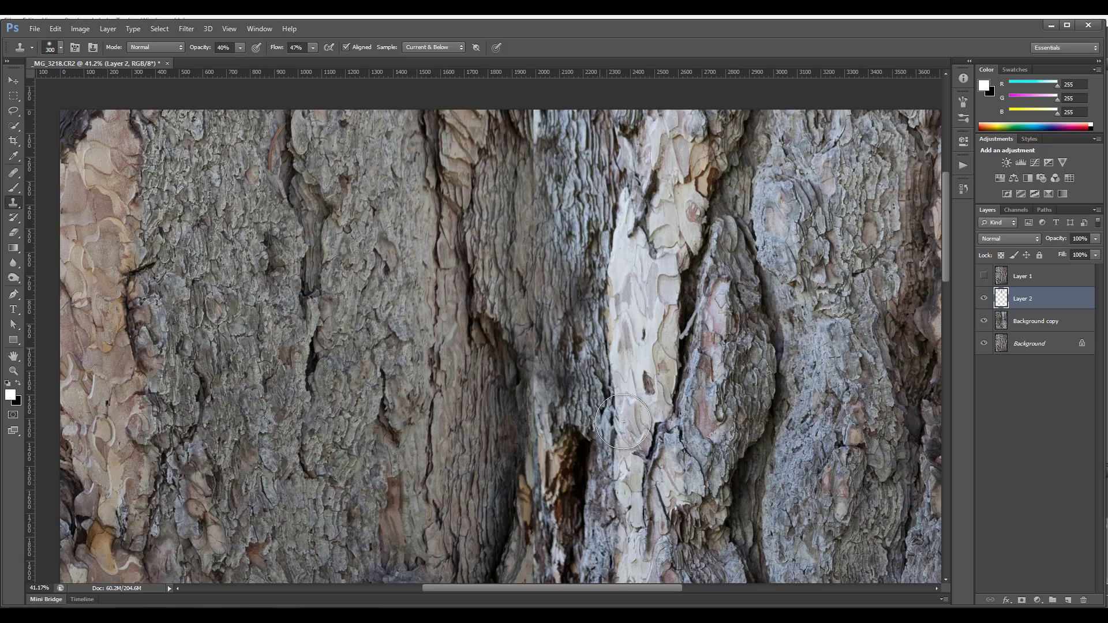
Resample bark and paint over the dark central crack in the lower texture.
left_click_drag(605, 432, 554, 459)
scroll(606, 450, "down", 5)
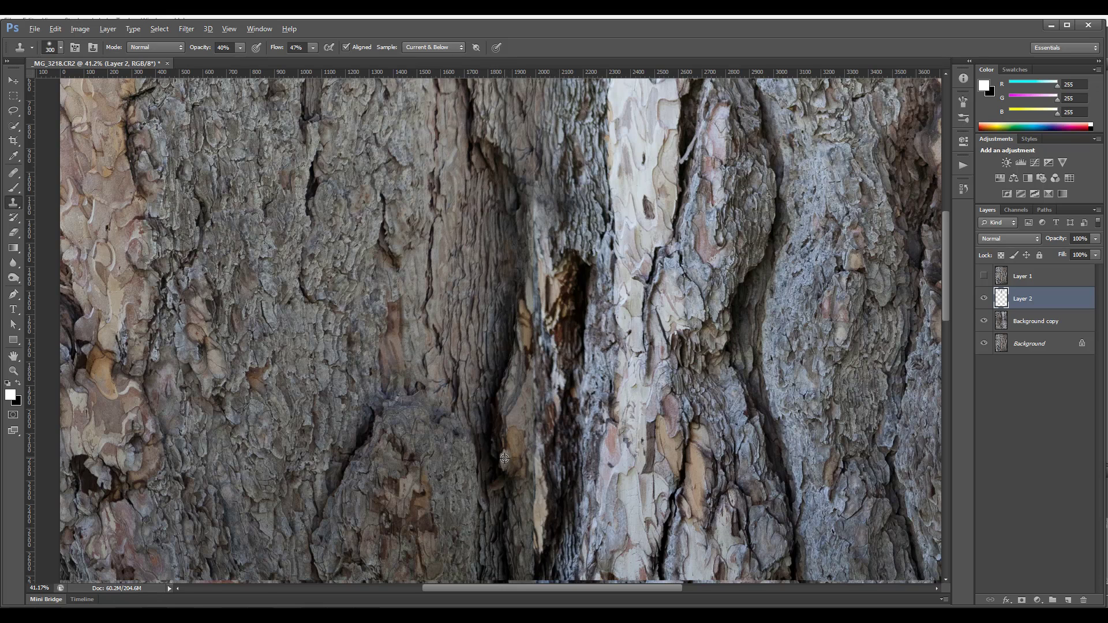
left_click(487, 457, "alt")
mouse_move(543, 437)
left_mouse_down()
mouse_move(535, 393)
mouse_move(543, 514)
left_mouse_up()
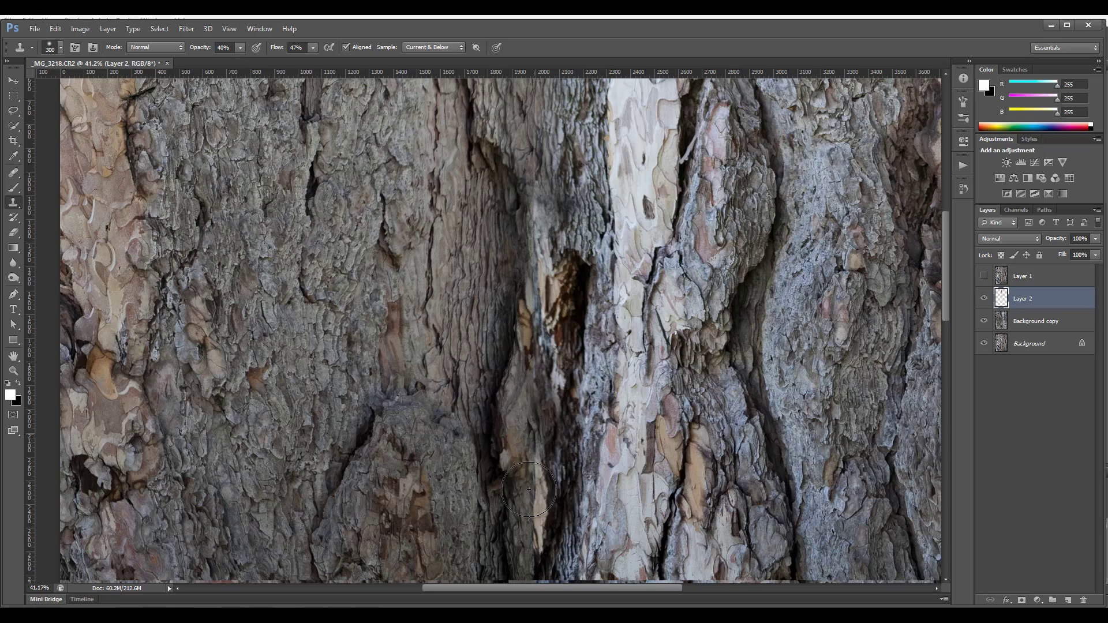
left_click_drag(537, 415, 520, 286)
mouse_move(514, 381)
left_mouse_down()
mouse_move(514, 299)
mouse_move(541, 294)
left_mouse_up()
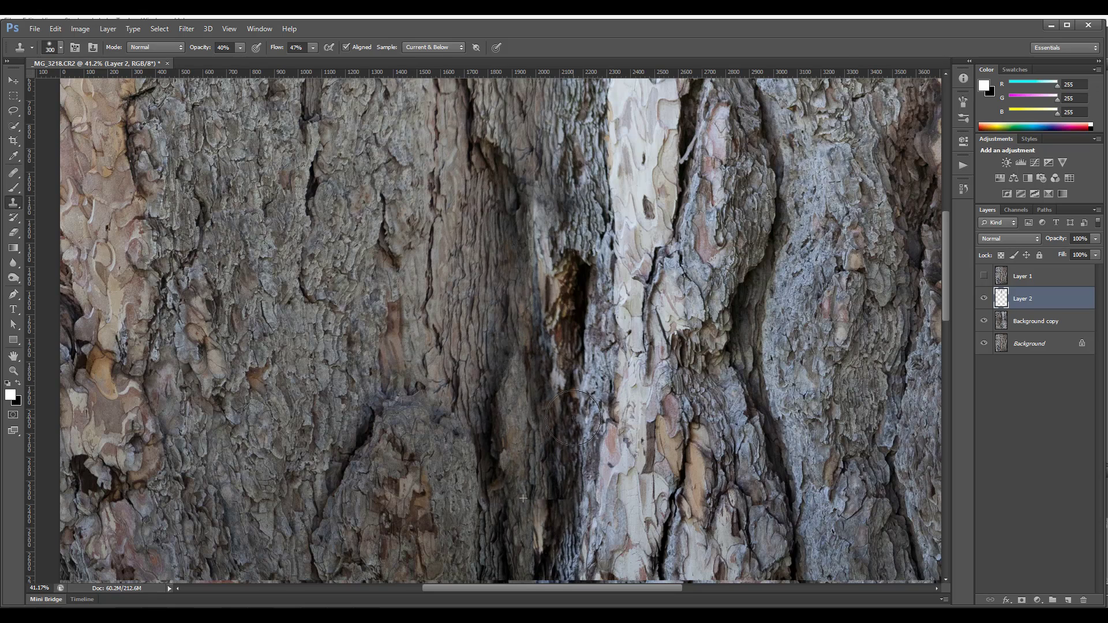
scroll(573, 418, "down", 4)
scroll(573, 418, "down", 2)
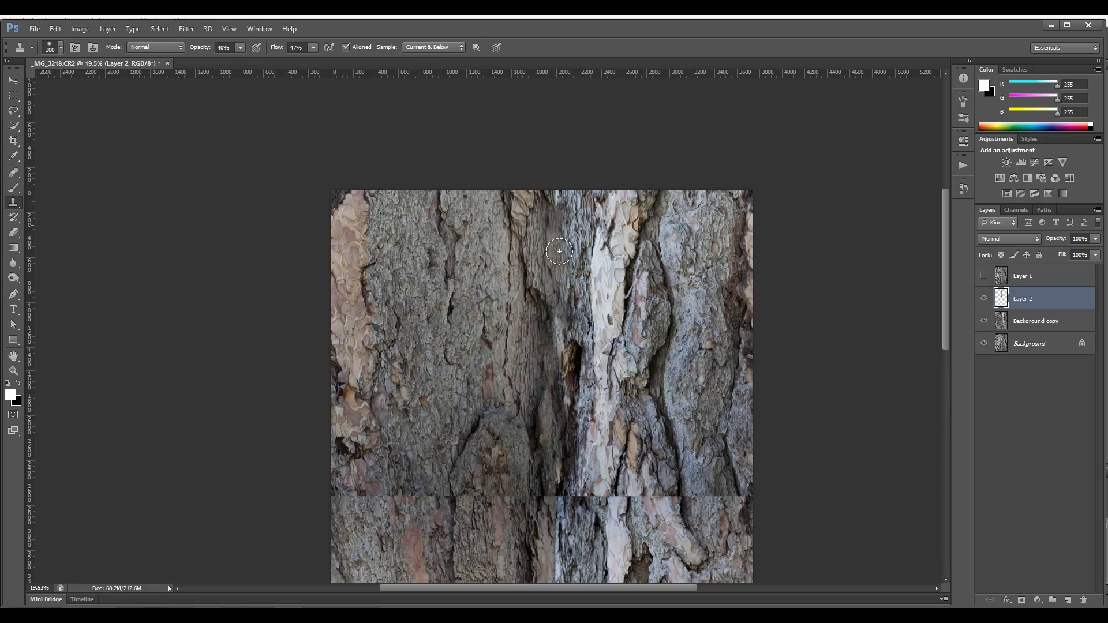
scroll(551, 472, "down", 1)
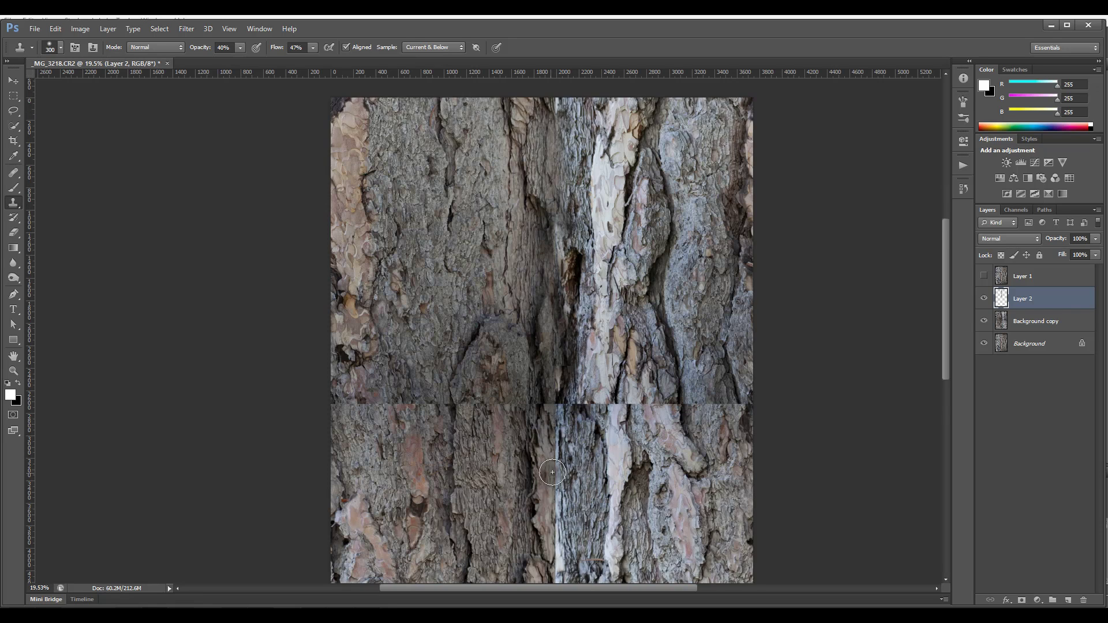
scroll(551, 471, "down", 1)
scroll(559, 347, "up", 1)
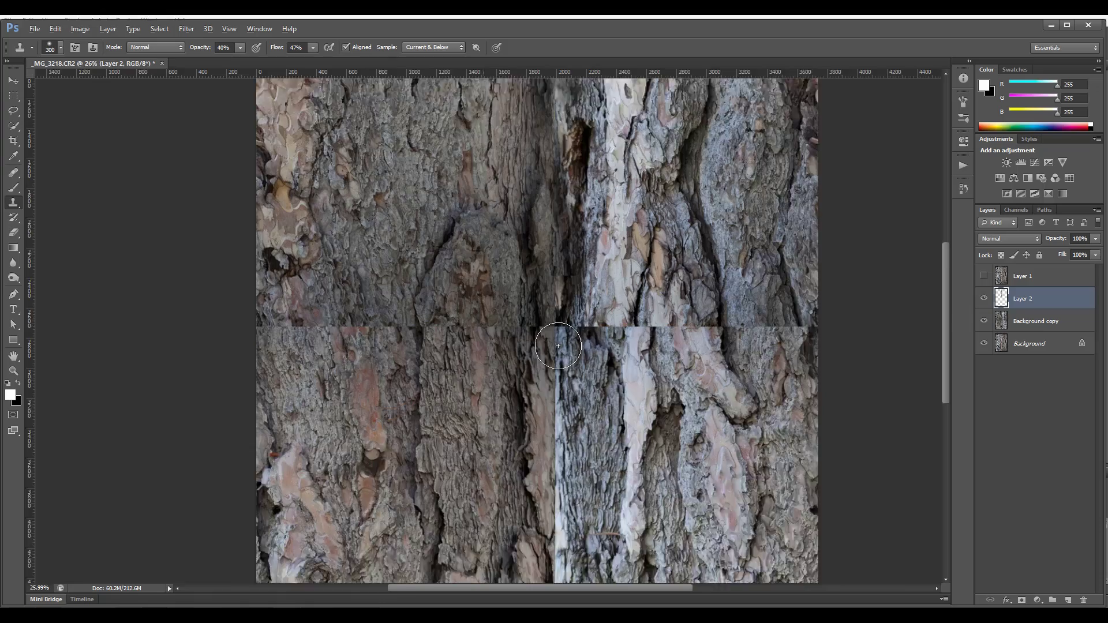
scroll(558, 347, "up", 2)
scroll(345, 342, "down", 1)
scroll(345, 342, "down", 1)
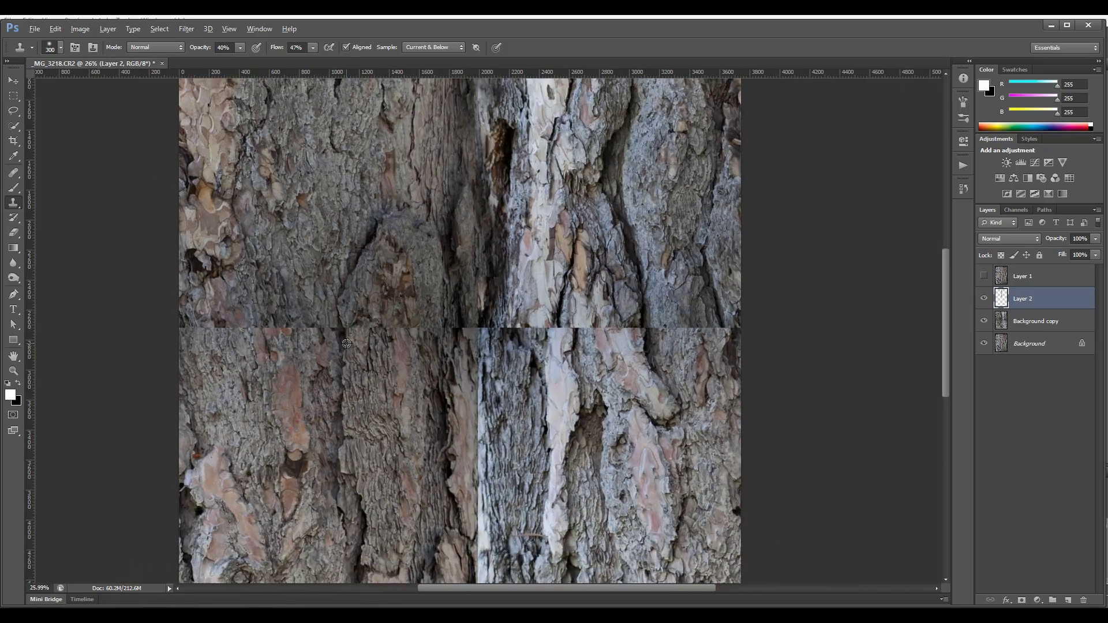
scroll(344, 342, "up", 1)
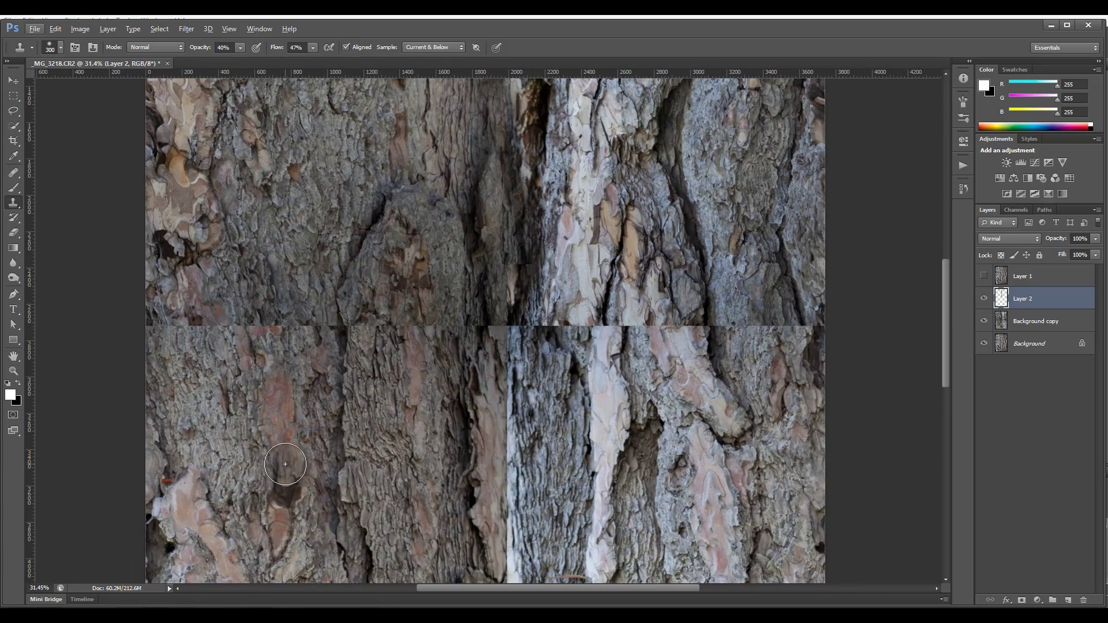
scroll(268, 492, "down", 3)
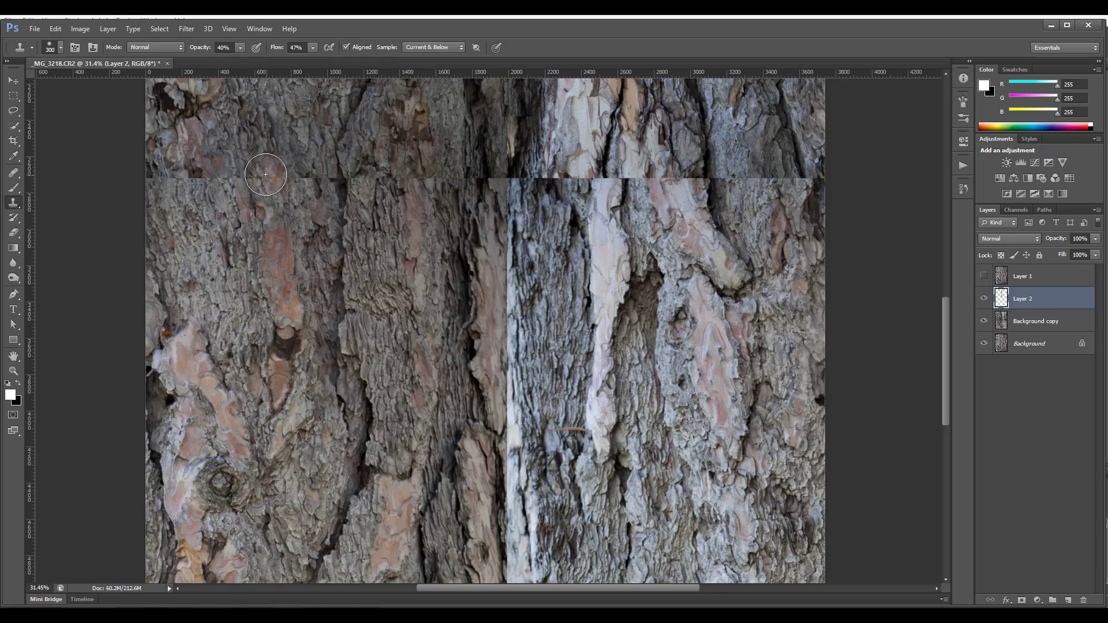
Clone bark over the left portion of the horizontal seam.
mouse_move(268, 177)
left_mouse_down()
mouse_move(257, 139)
mouse_move(262, 174)
left_mouse_up()
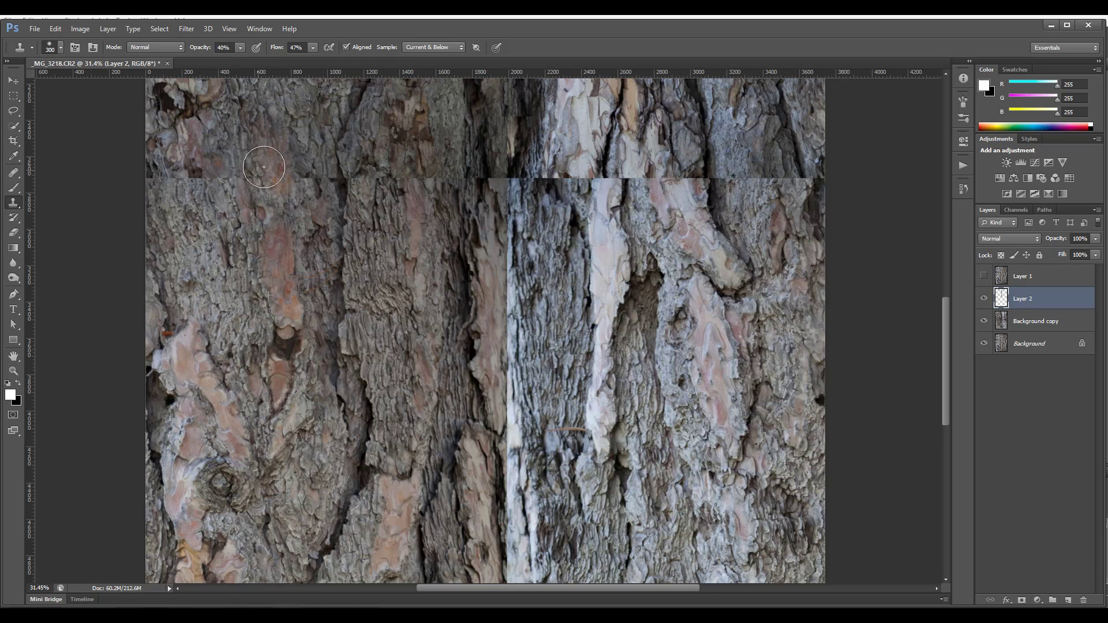
mouse_move(262, 173)
left_mouse_down()
mouse_move(267, 198)
mouse_move(310, 218)
left_mouse_up()
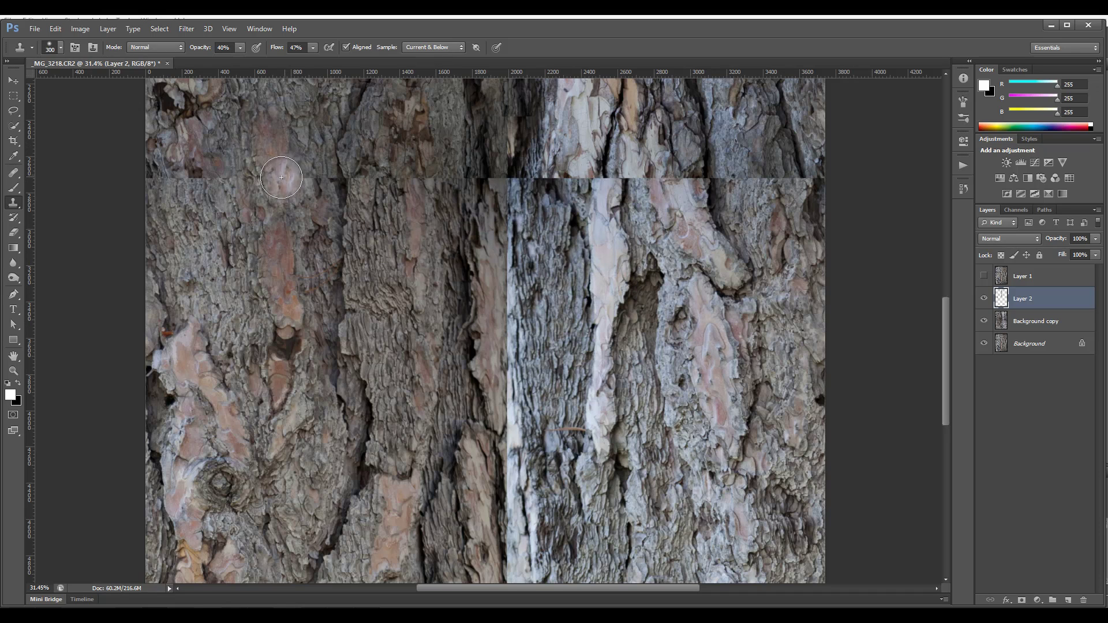
mouse_move(281, 178)
left_mouse_down()
mouse_move(276, 160)
mouse_move(254, 202)
mouse_move(238, 174)
mouse_move(200, 190)
mouse_move(305, 178)
mouse_move(315, 190)
left_mouse_up()
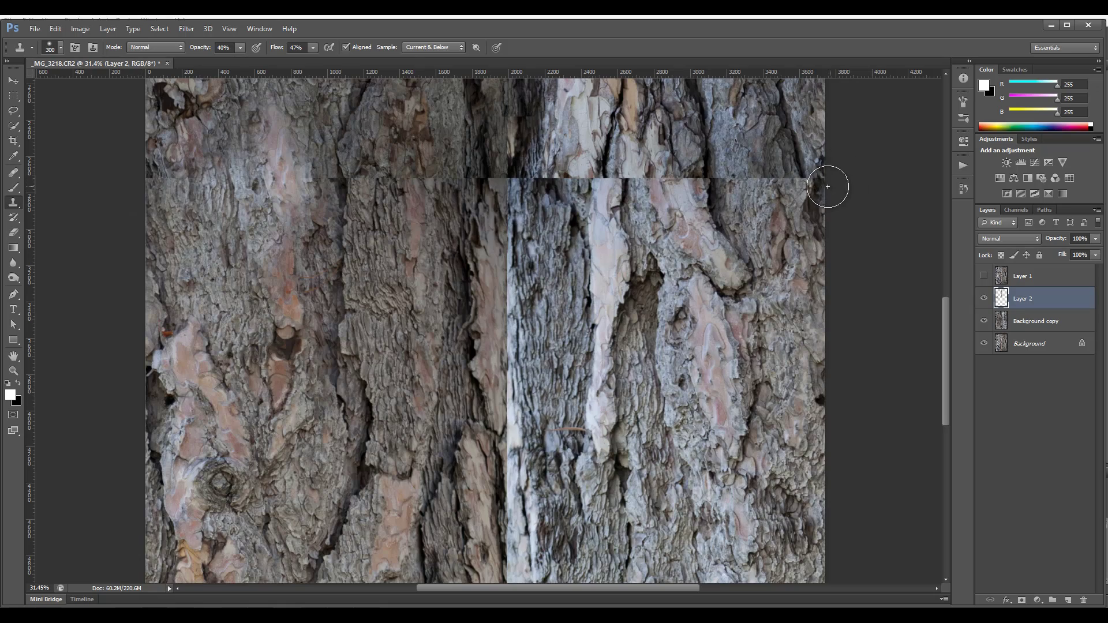
scroll(823, 180, "up", 3)
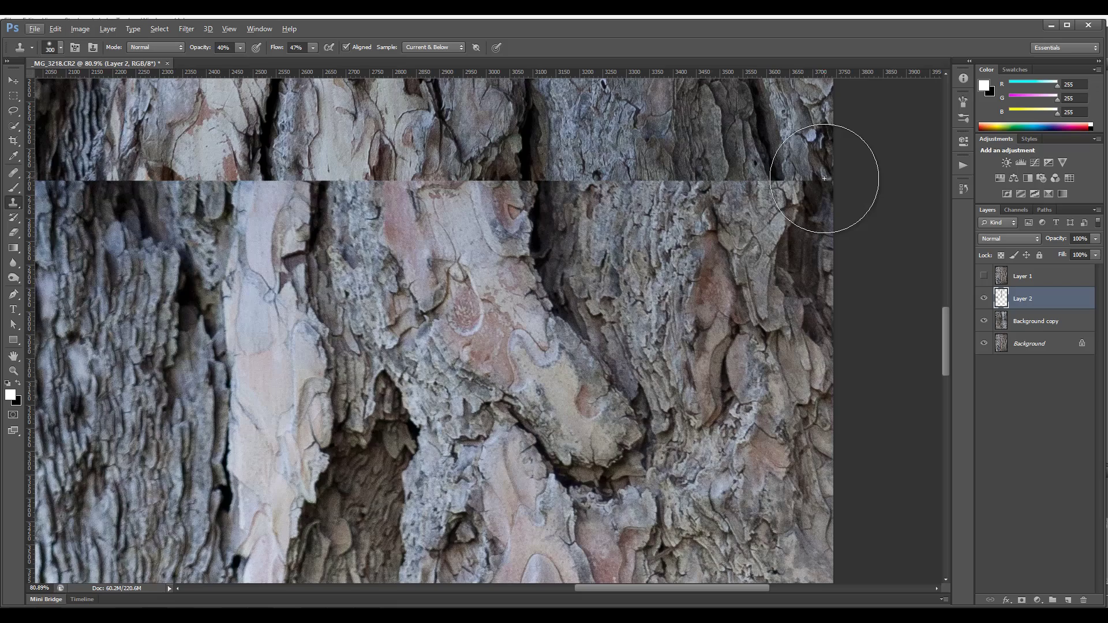
Cover the image's left edge with grey striated bark, undoing and redoing a whitish smear.
left_click_drag(871, 214, 389, 216)
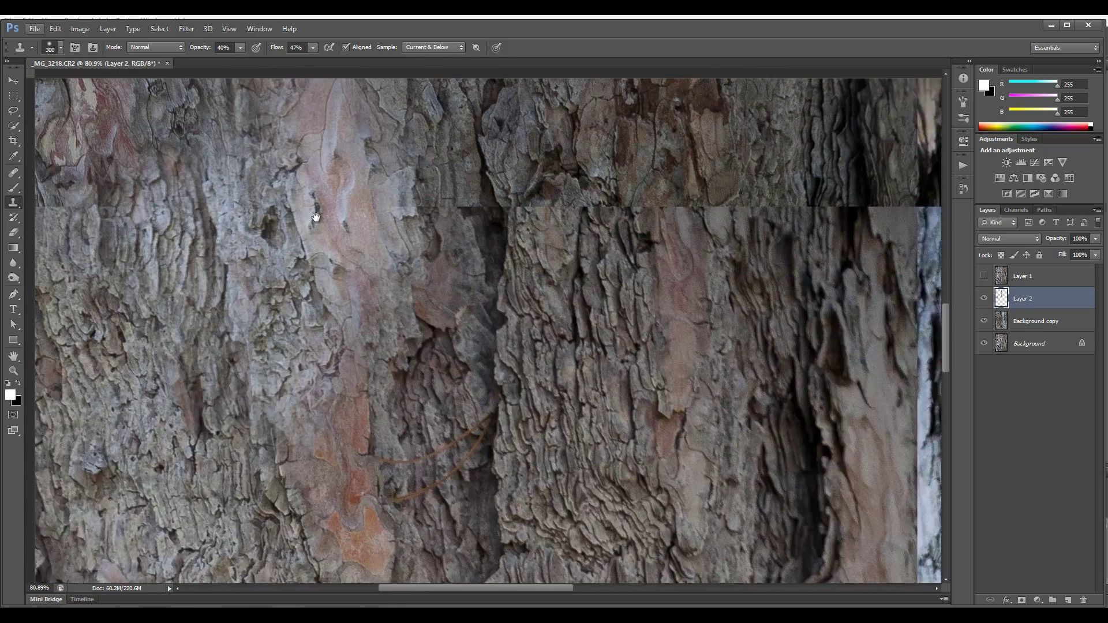
left_click_drag(182, 210, 197, 215)
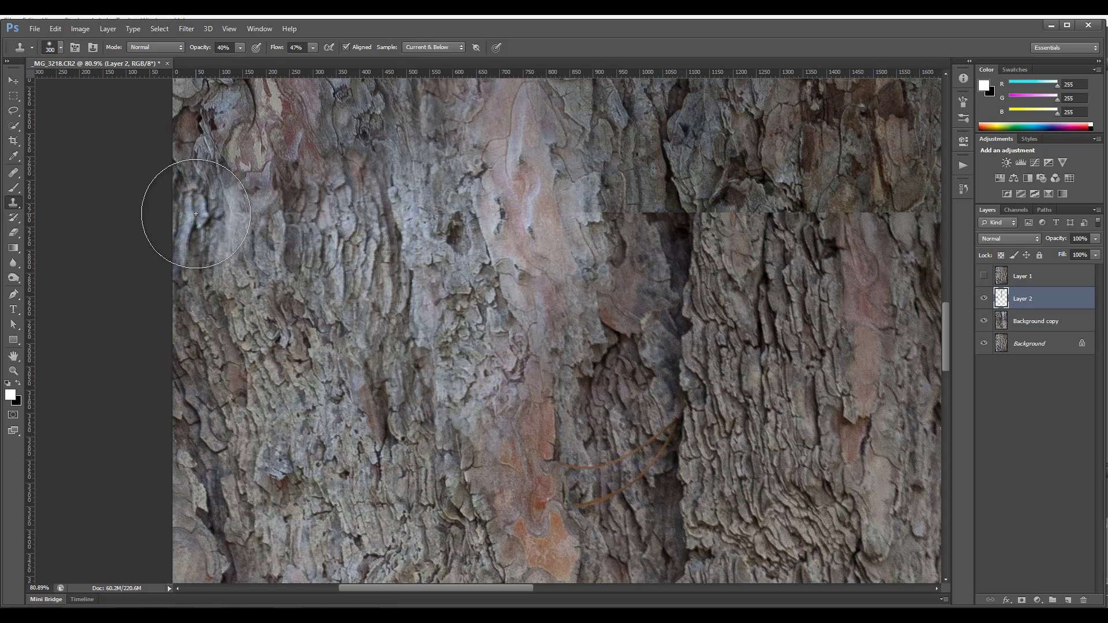
left_click_drag(196, 210, 245, 363)
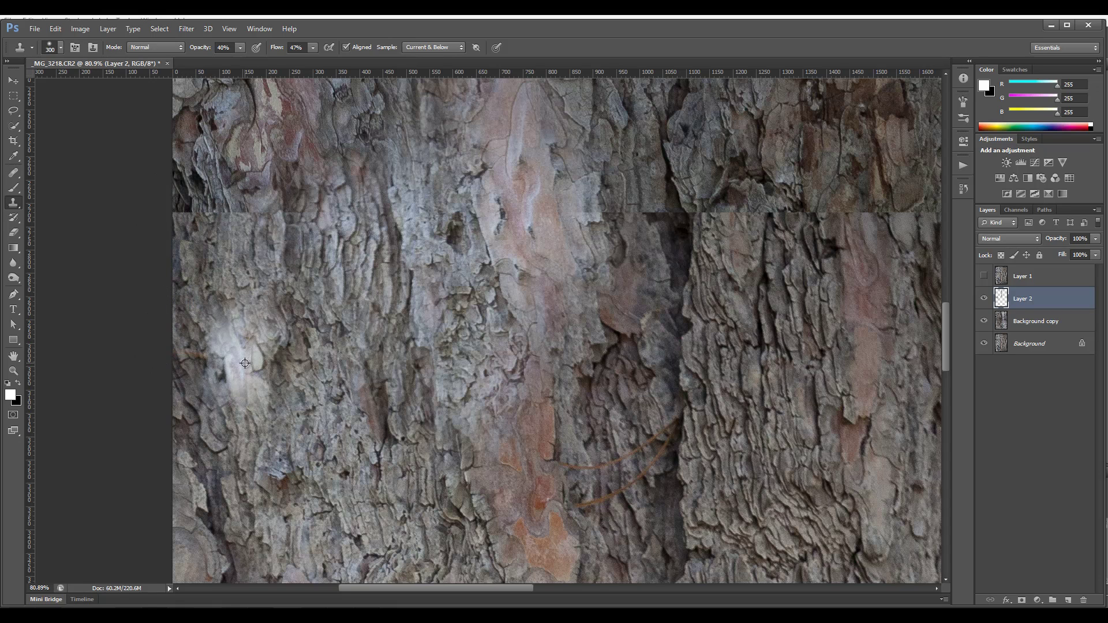
key("ctrl+z")
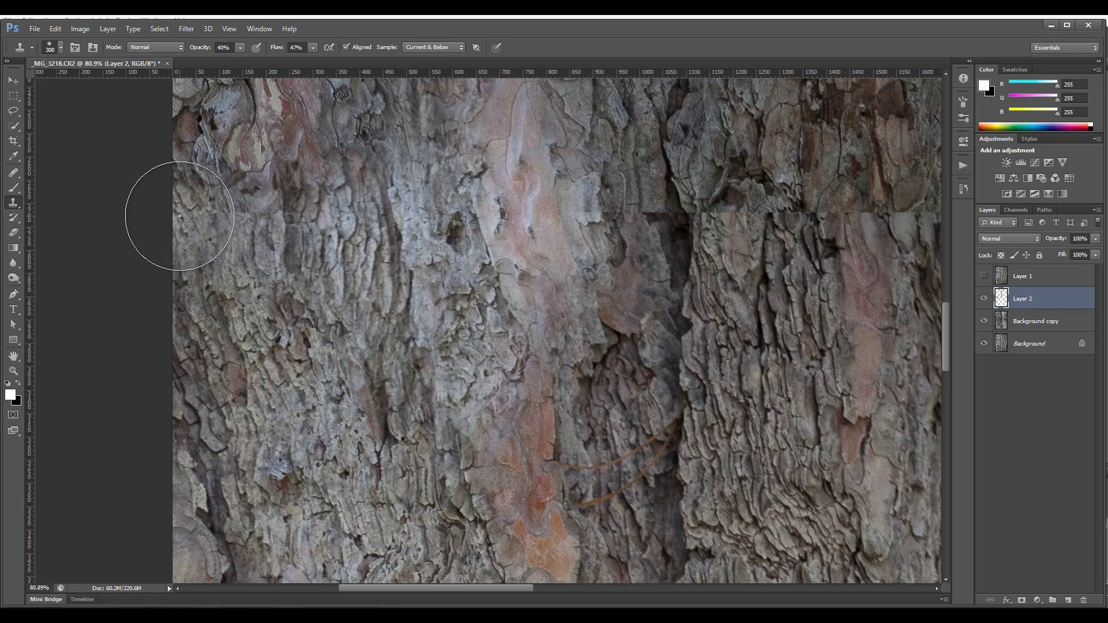
left_click_drag(180, 215, 179, 214)
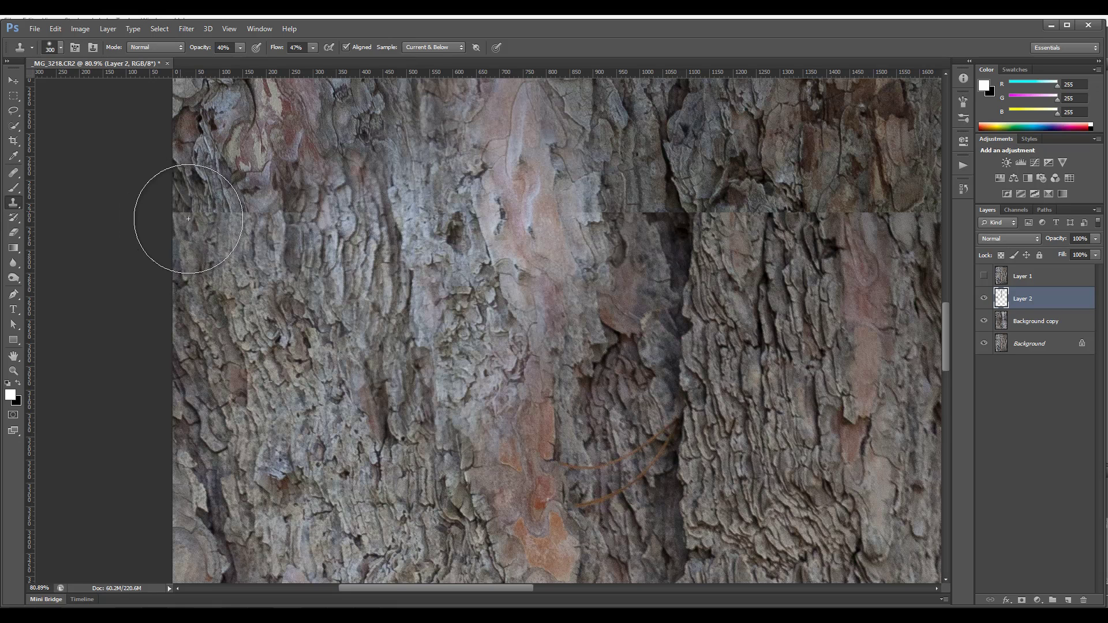
left_click_drag(179, 219, 250, 217)
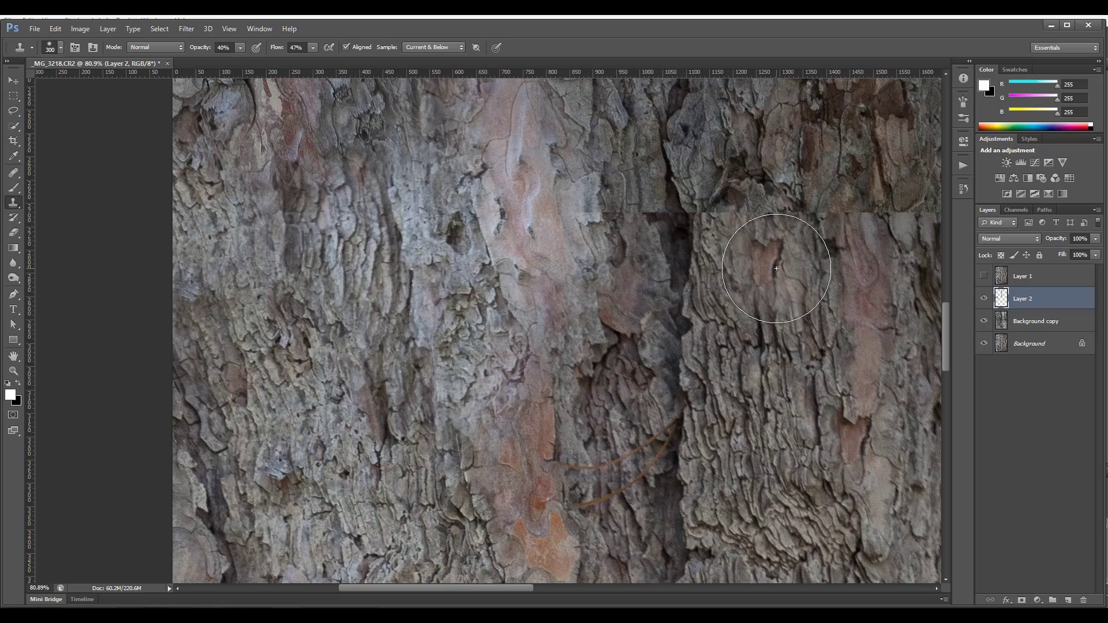
left_click_drag(760, 285, 366, 282)
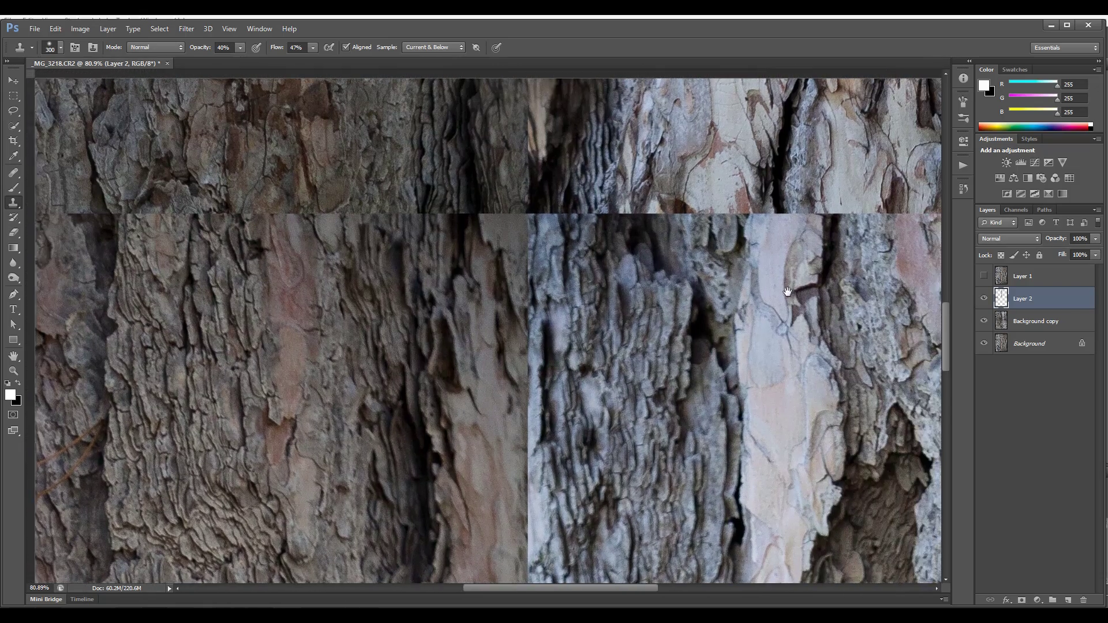
left_click_drag(779, 285, 392, 284)
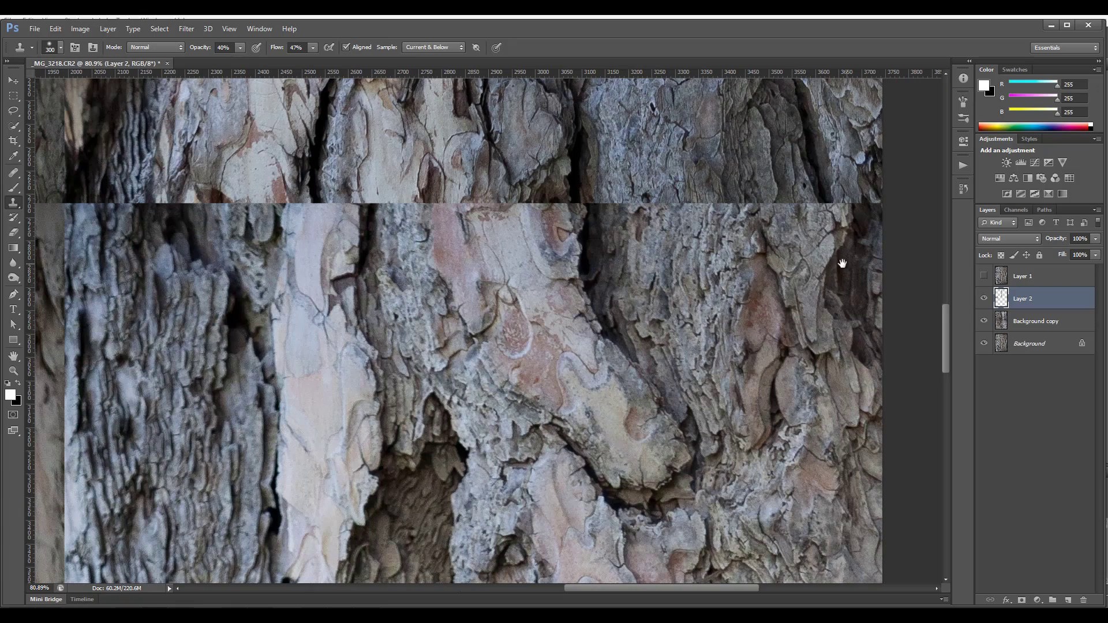
left_click_drag(731, 318, 597, 380)
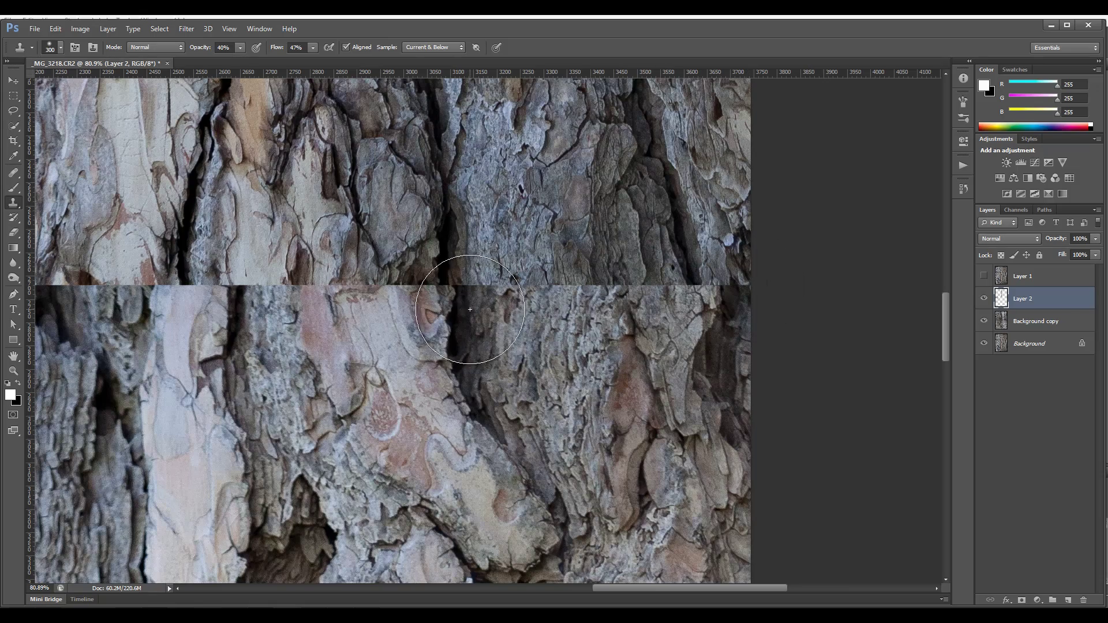
scroll(472, 309, "down", 3)
scroll(472, 309, "down", 2)
scroll(433, 309, "down", 2)
scroll(364, 309, "down", 2)
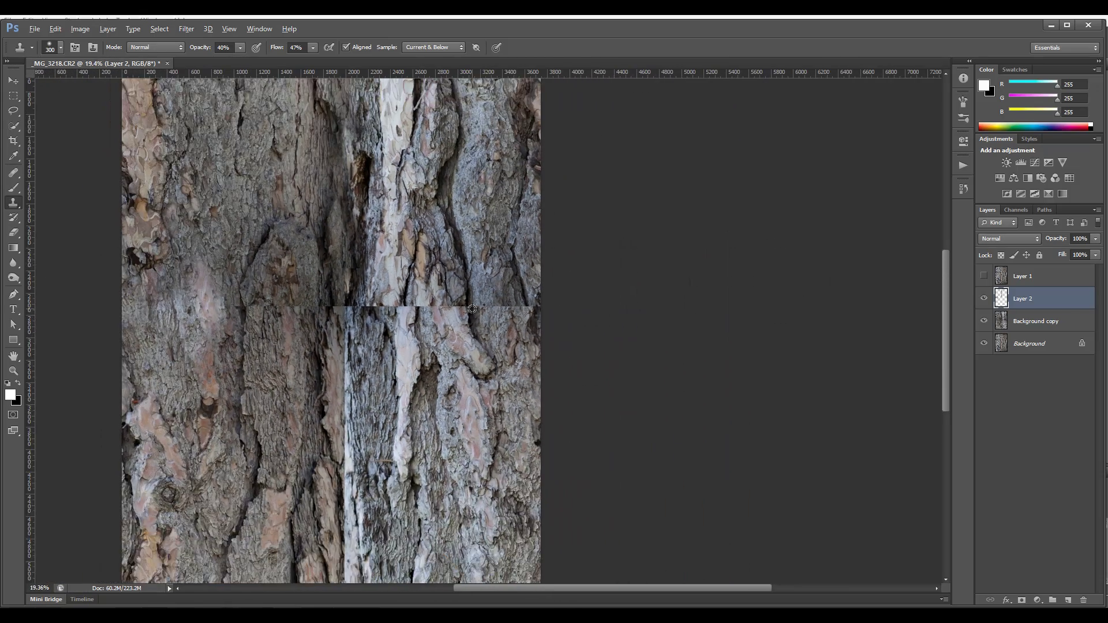
scroll(294, 310, "down", 1)
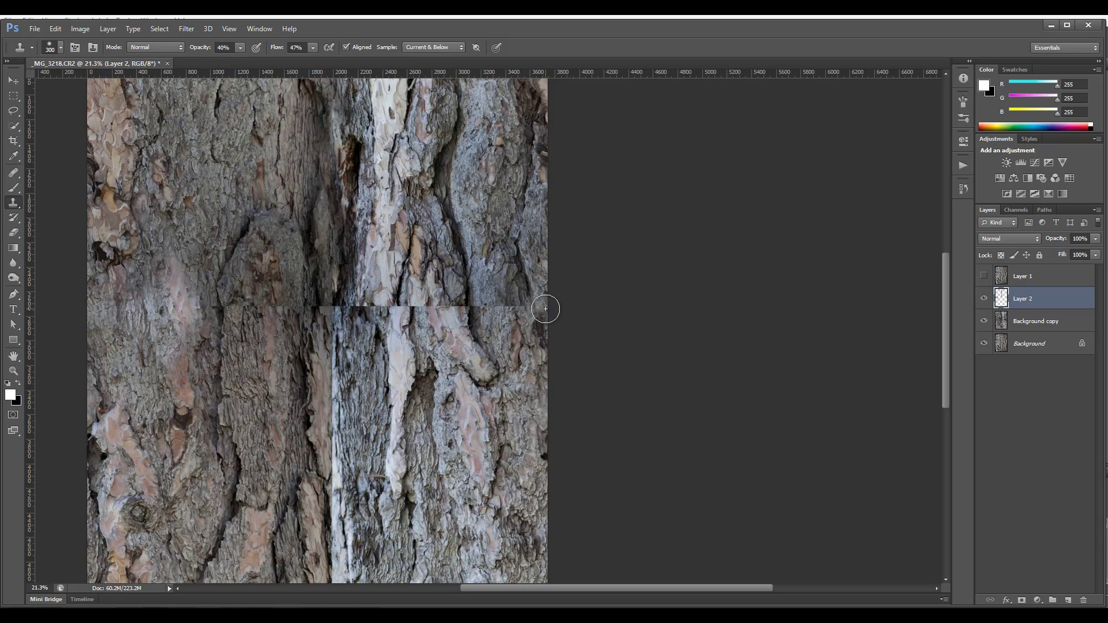
scroll(546, 309, "up", 2)
scroll(545, 310, "up", 2)
scroll(545, 309, "up", 2)
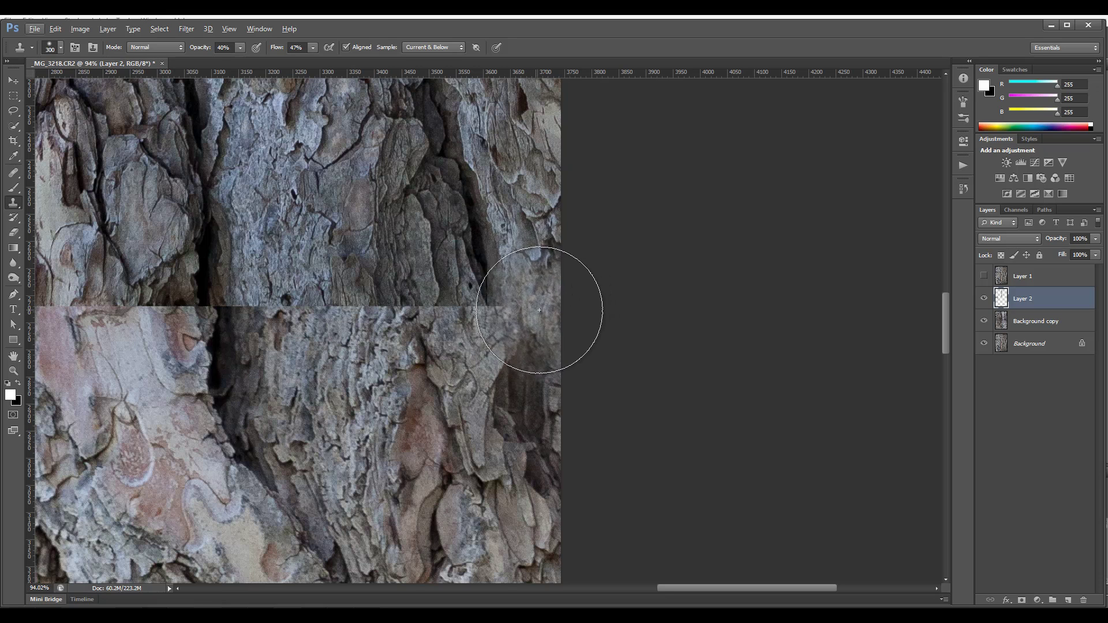
Clone bark over the horizontal seam near the right edge.
mouse_move(554, 306)
left_mouse_down()
mouse_move(543, 327)
mouse_move(498, 308)
left_mouse_up()
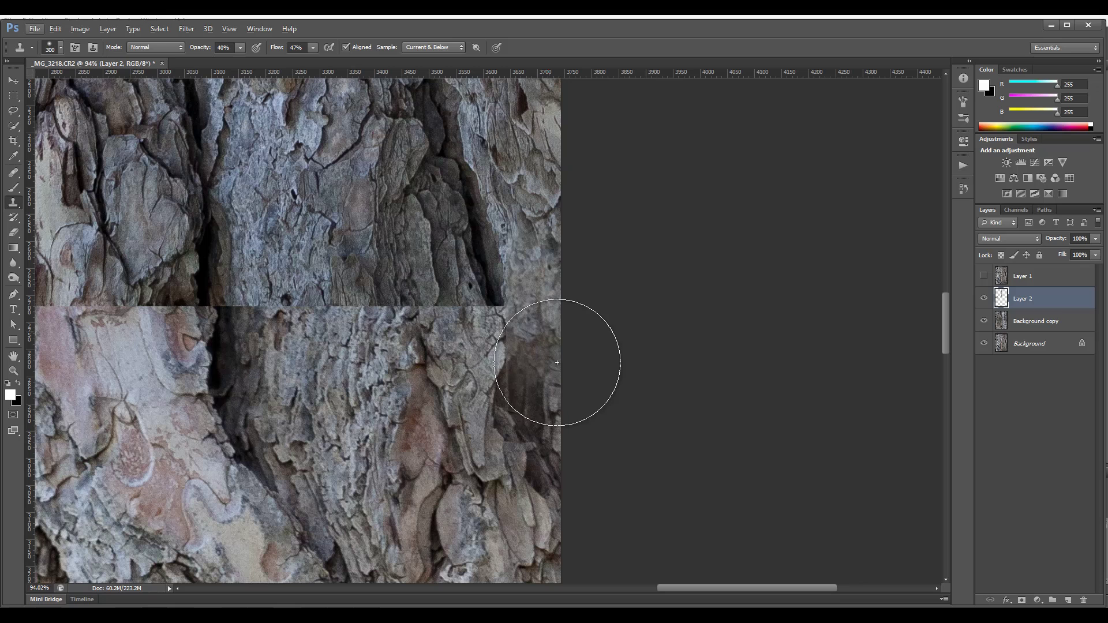
left_click_drag(554, 364, 544, 282)
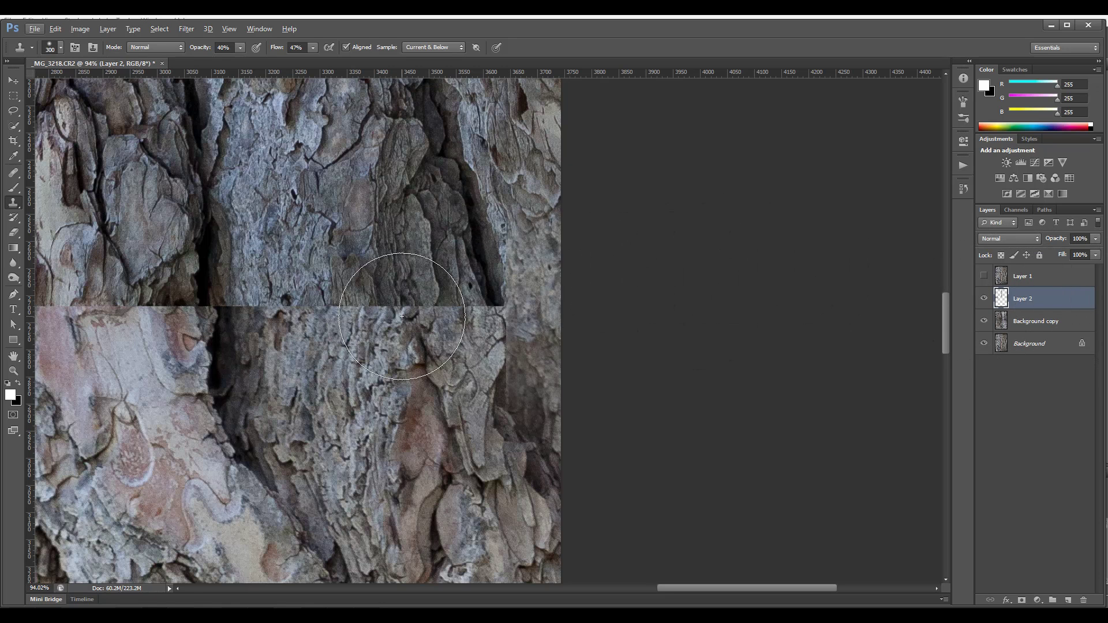
scroll(402, 316, "down", 3)
scroll(402, 316, "down", 3)
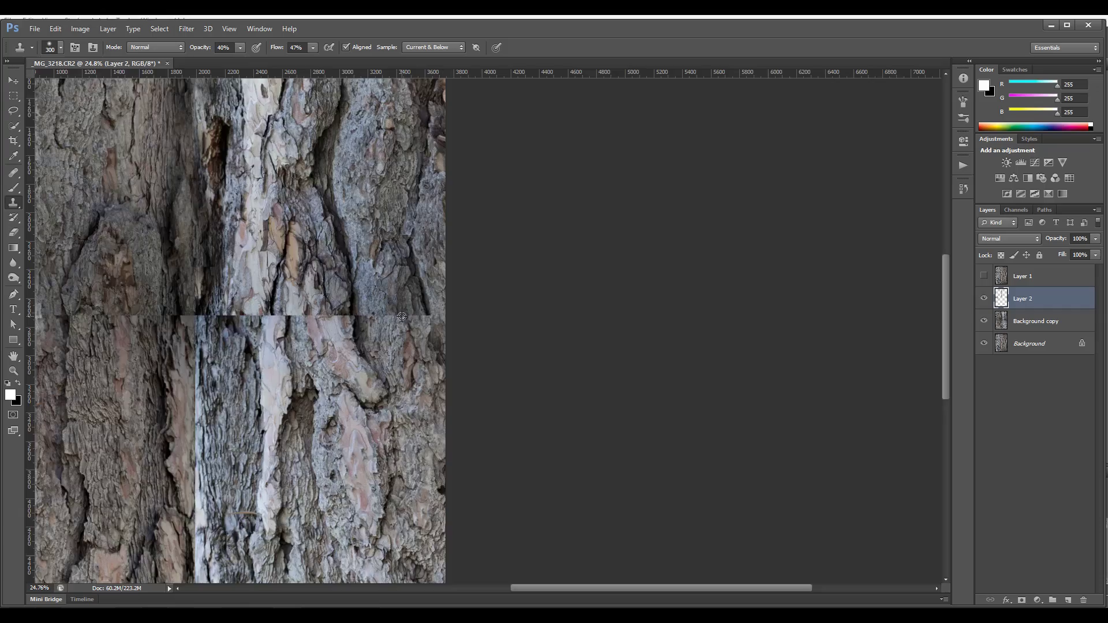
scroll(402, 317, "down", 3)
scroll(402, 317, "up", 2)
scroll(403, 316, "up", 3)
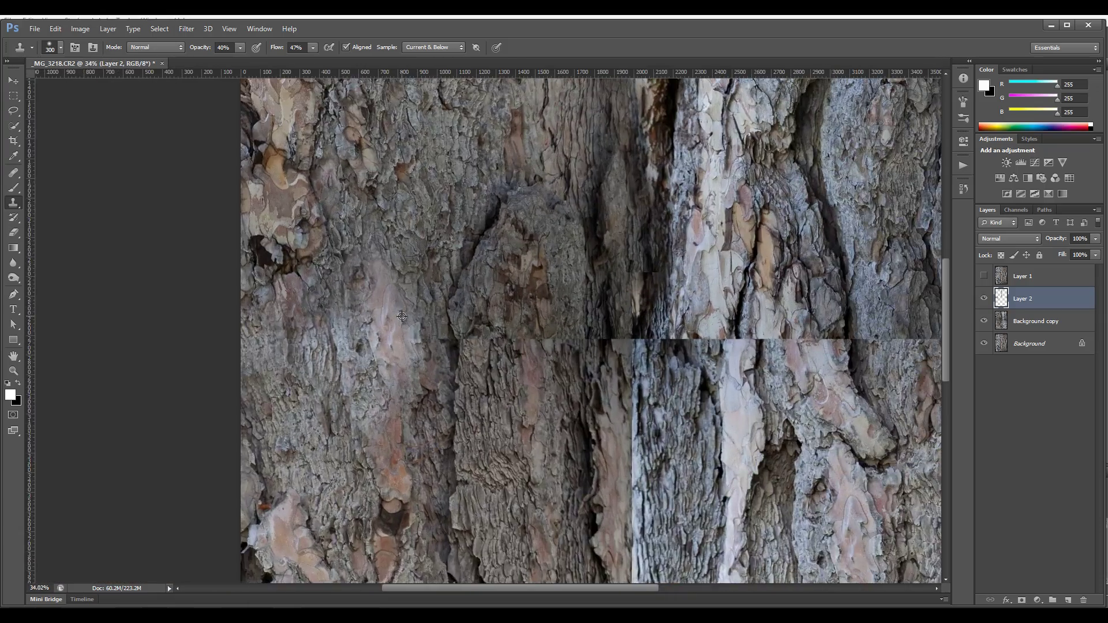
scroll(402, 316, "down", 2)
scroll(403, 316, "down", 1)
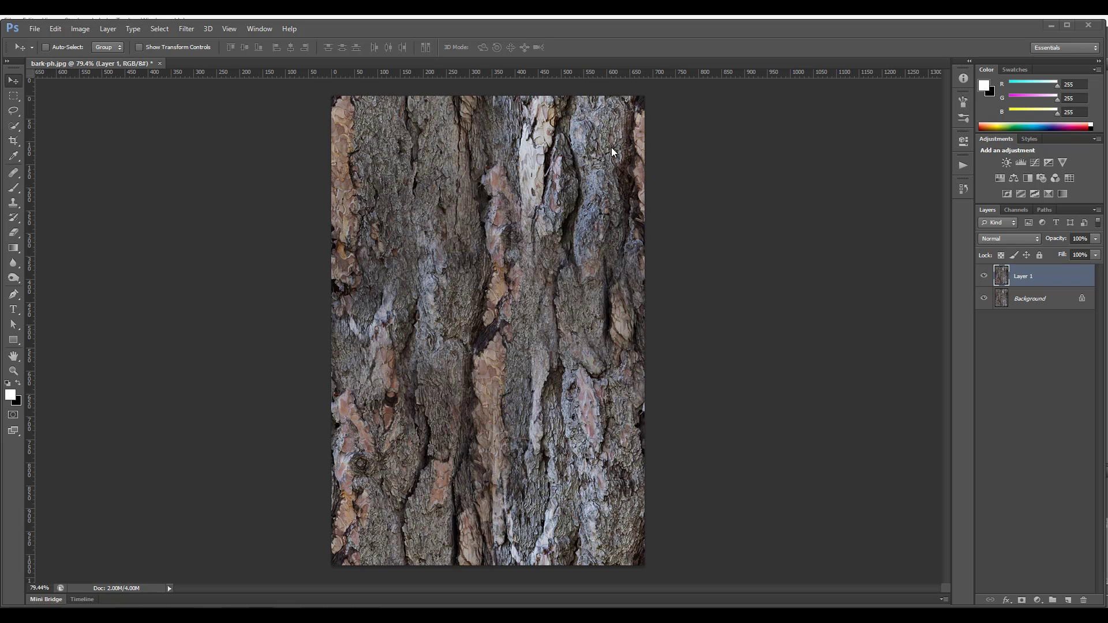
left_click(197, 29)
mouse_move(195, 233)
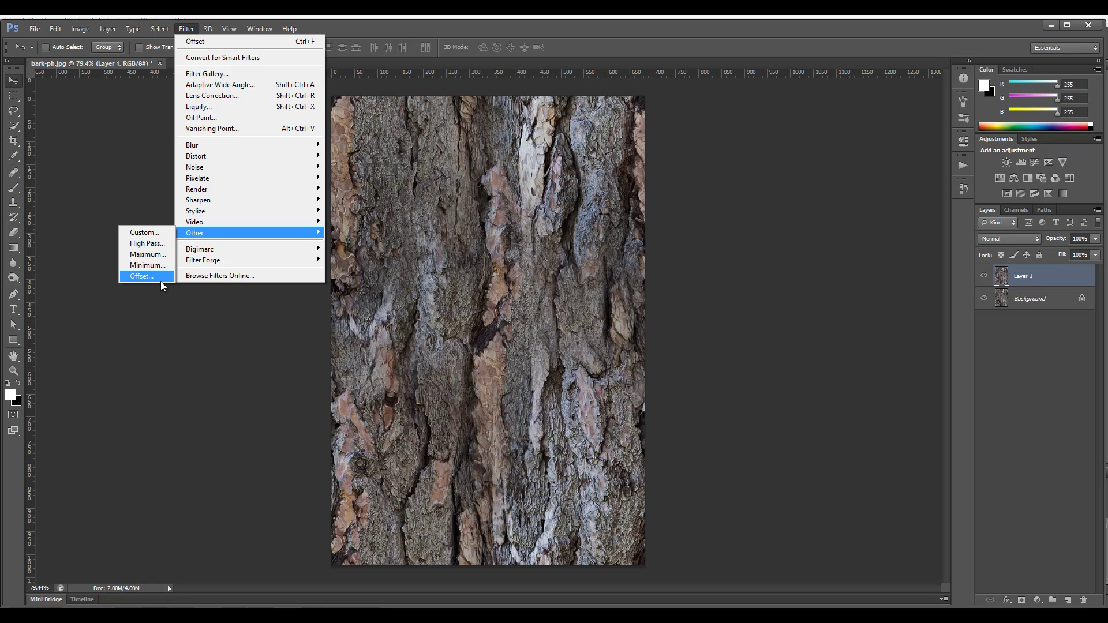
left_click(141, 276)
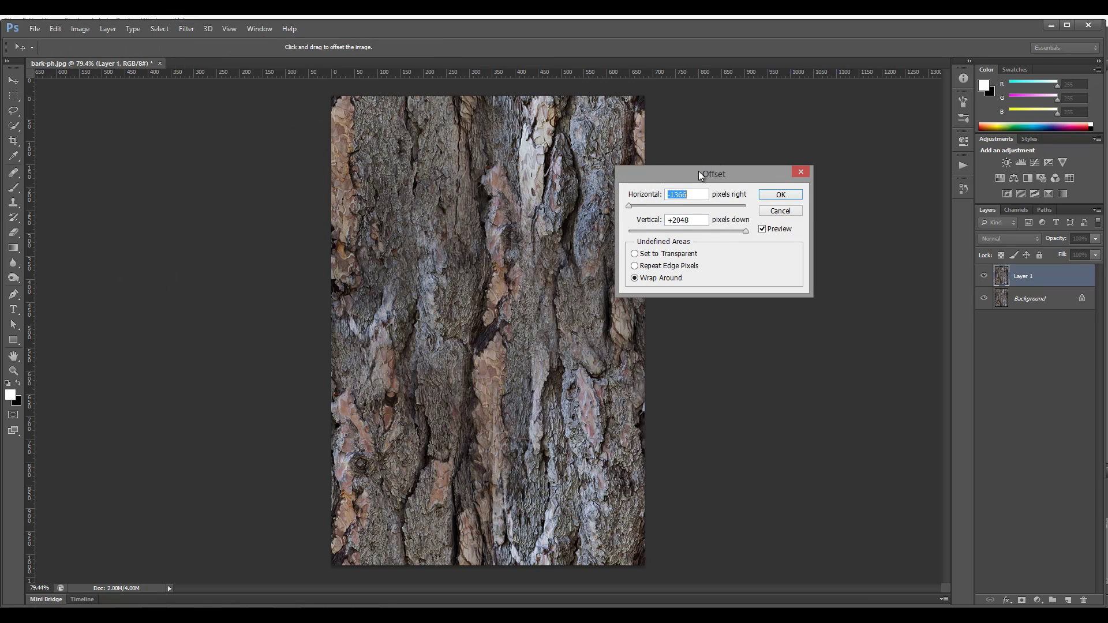
left_click_drag(698, 173, 770, 173)
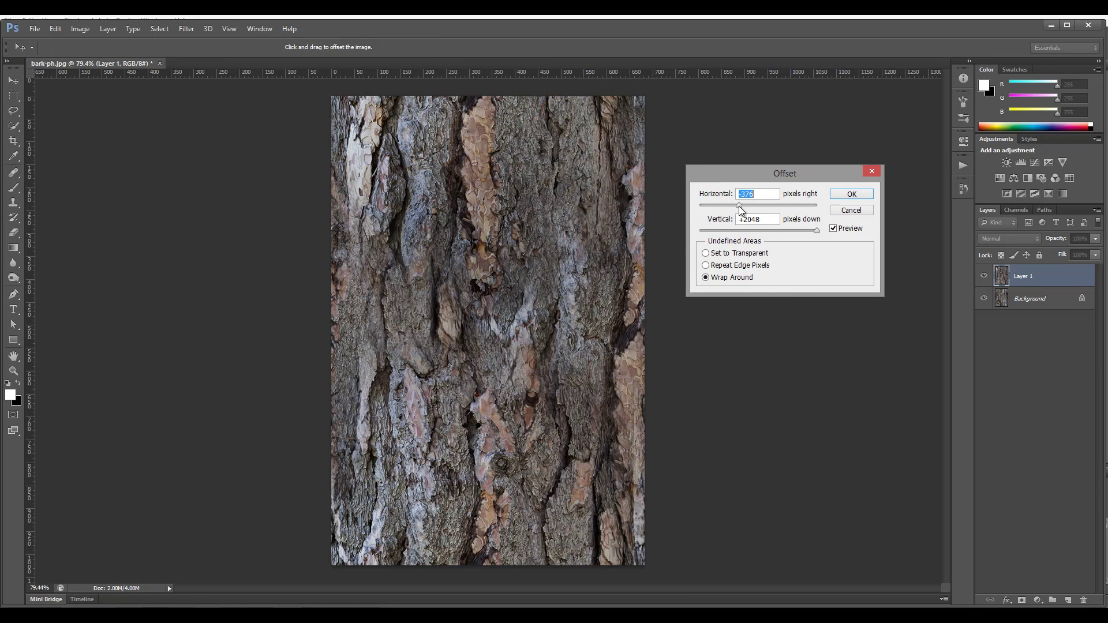
mouse_move(739, 207)
left_mouse_down()
mouse_move(775, 206)
mouse_move(762, 232)
mouse_move(718, 232)
mouse_move(734, 233)
left_mouse_up()
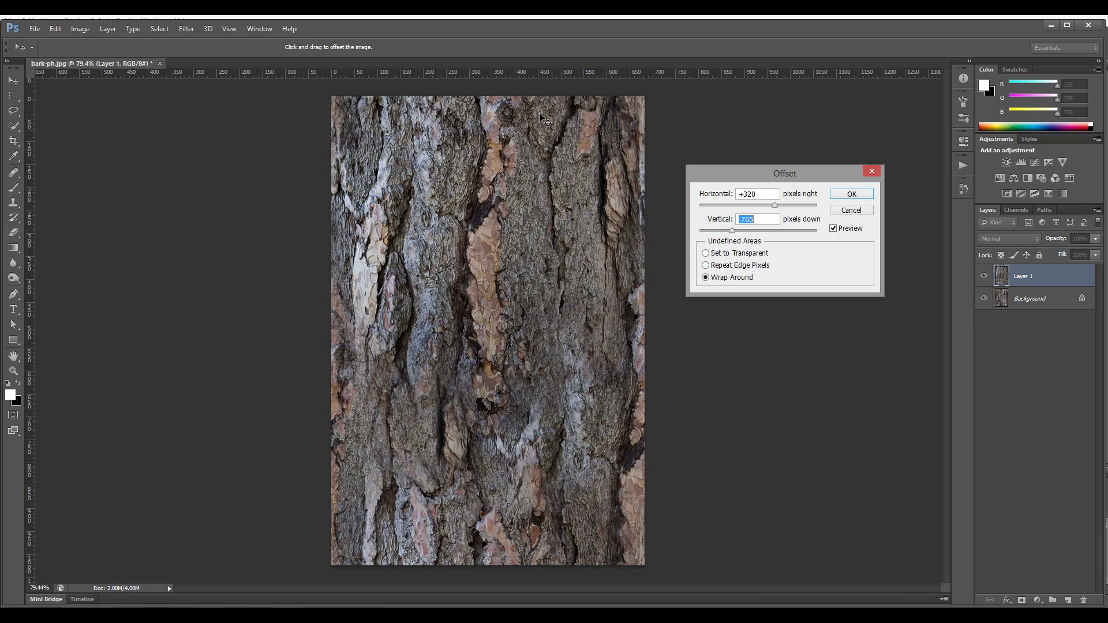
left_click(851, 211)
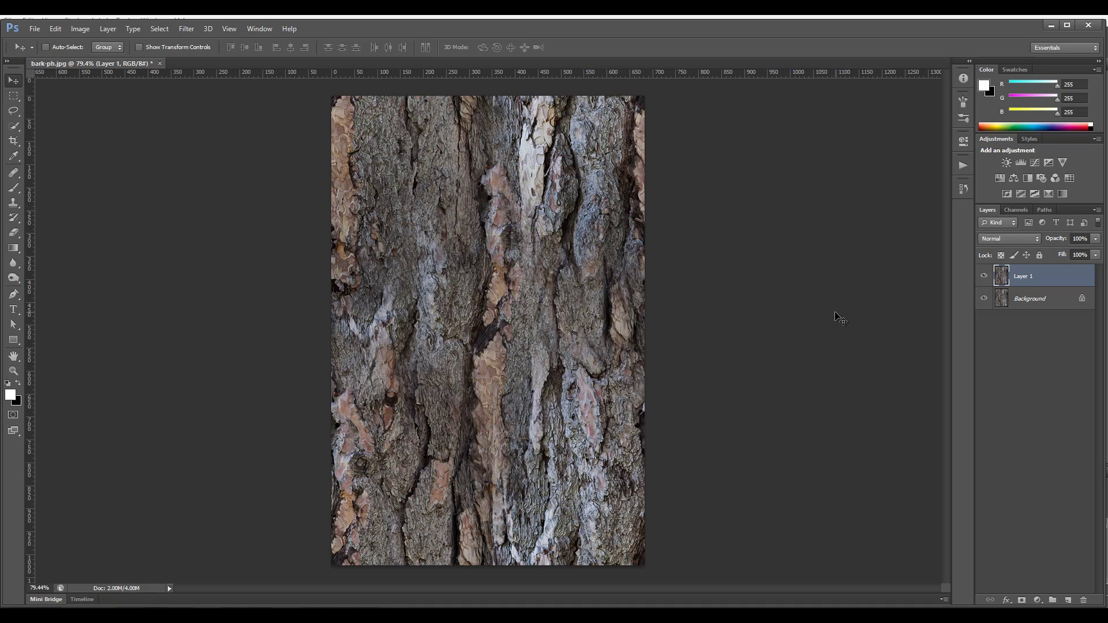
Duplicate Layer 1 and apply a High Pass filter with a few-pixel radius to the copy.
key("ctrl+j")
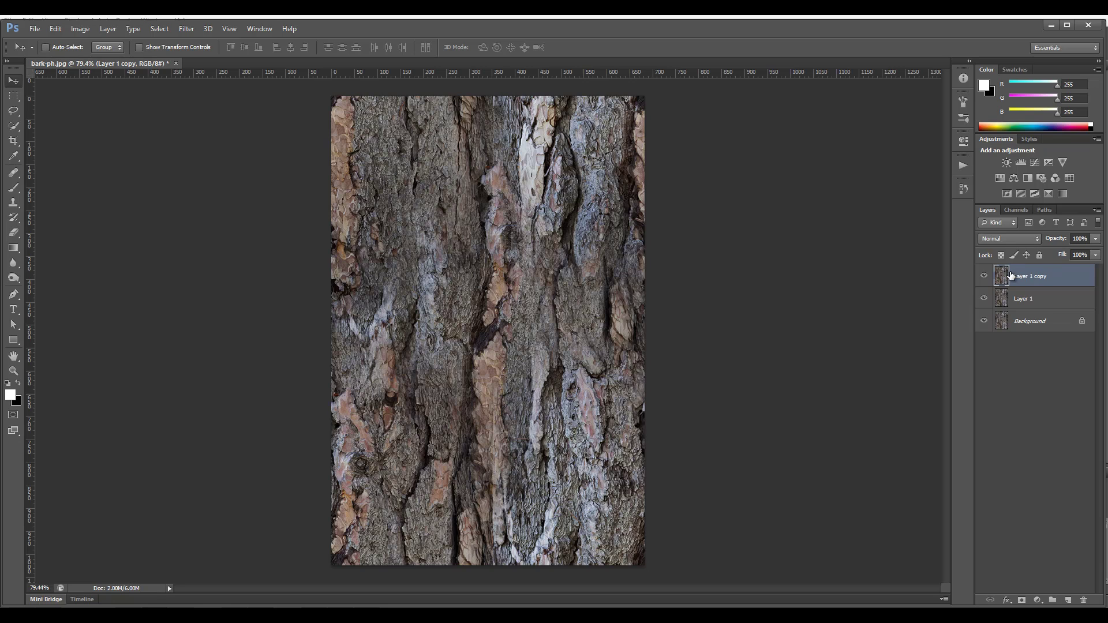
left_click(177, 29)
mouse_move(250, 233)
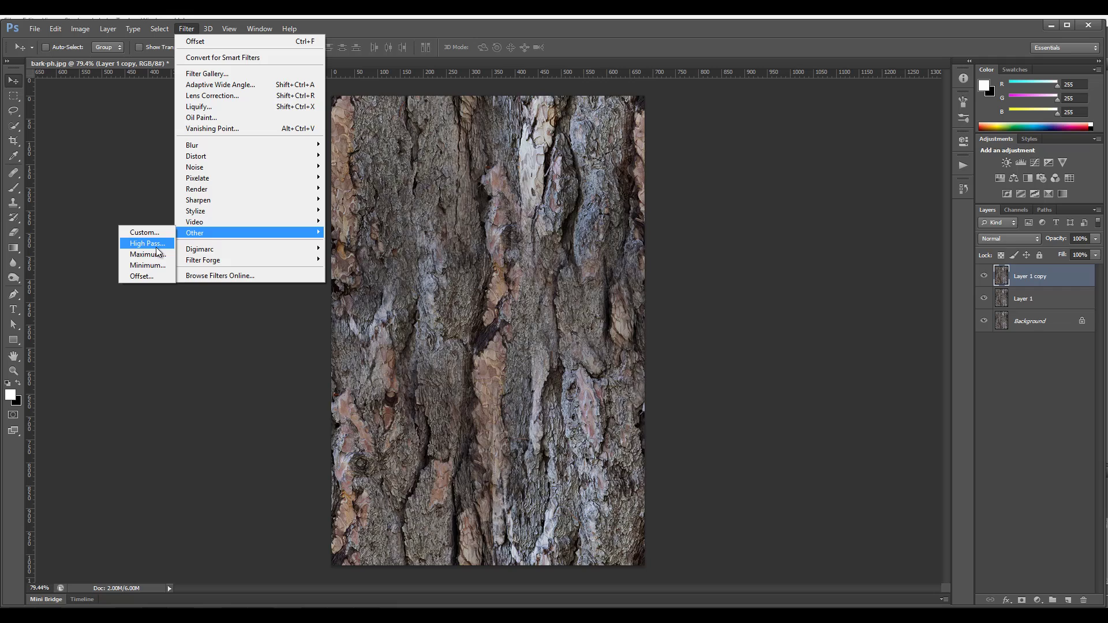
left_click(147, 243)
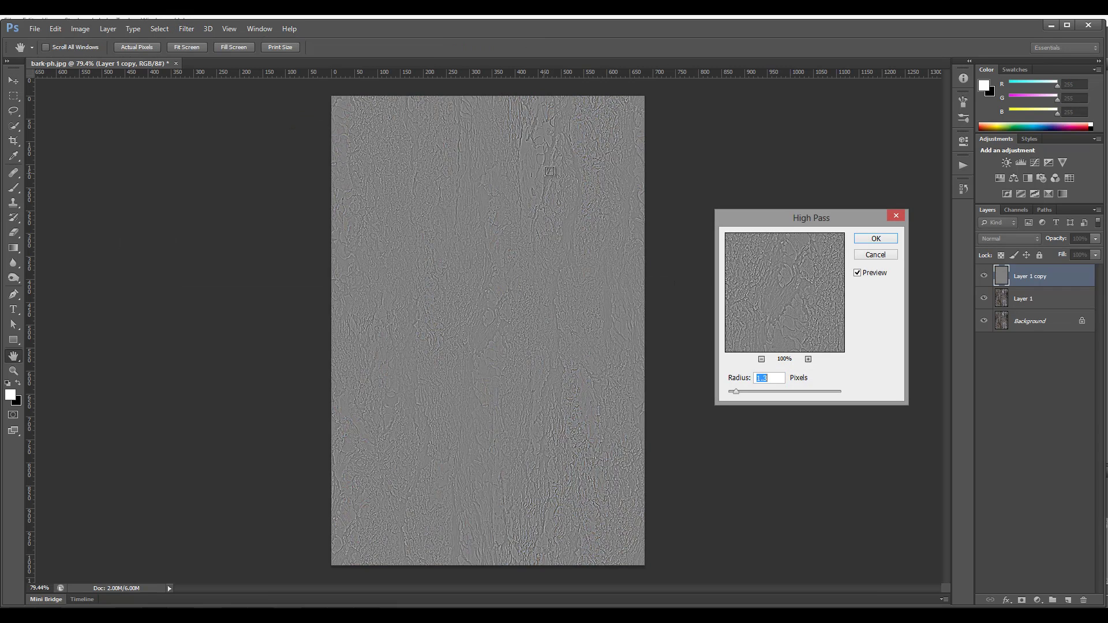
left_click(544, 160)
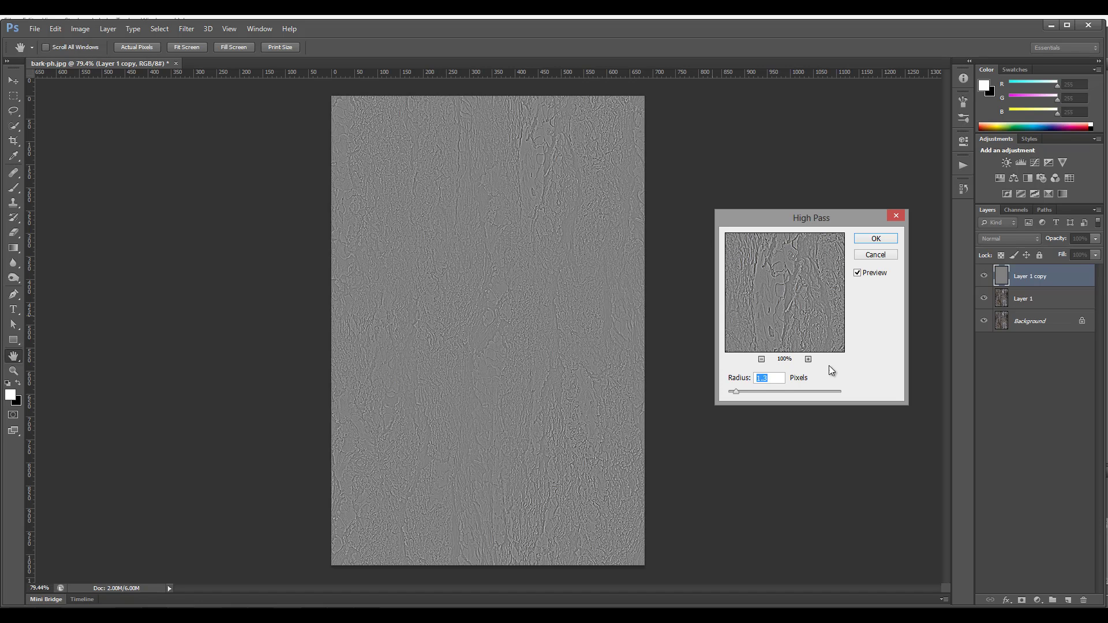
left_click_drag(736, 393, 753, 394)
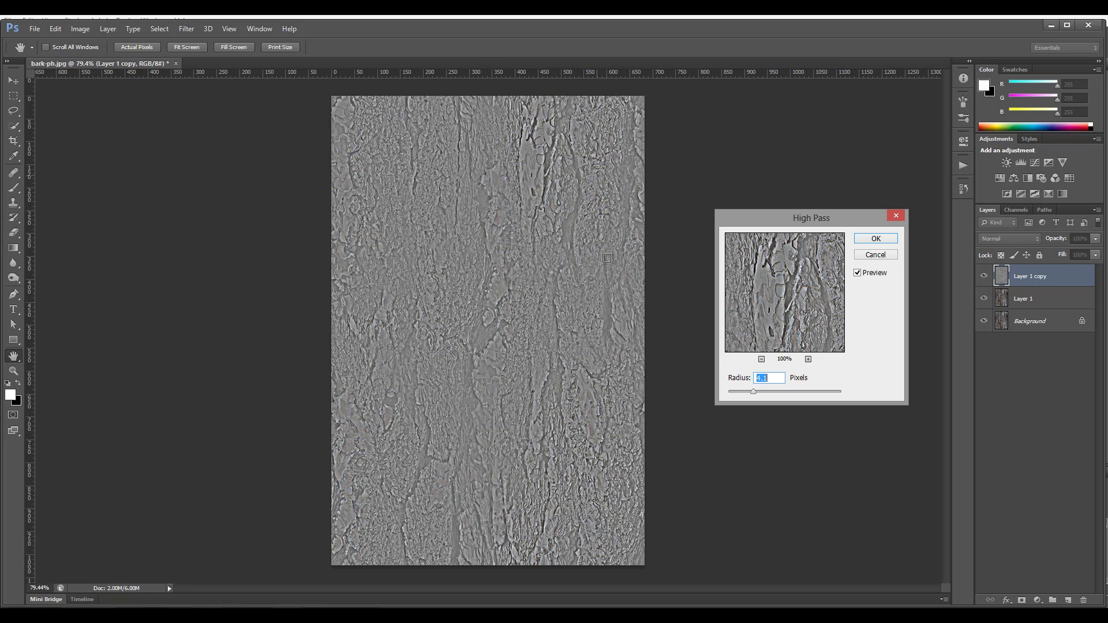
left_click(873, 240)
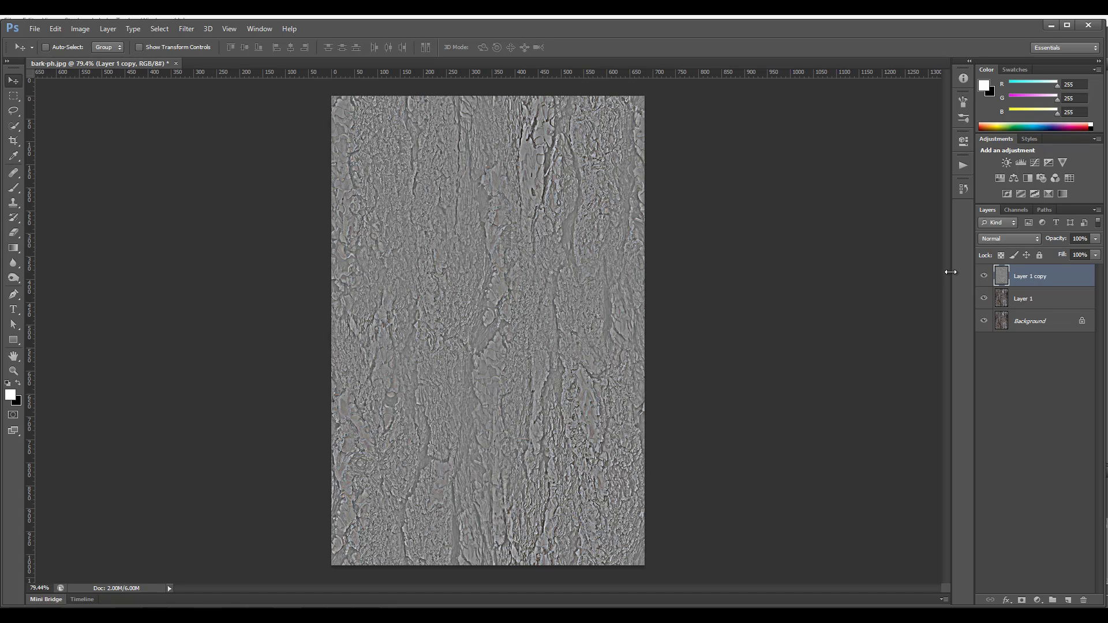
Apply Levels to the high-pass map, pulling the black, midtone and white sliders inward for contrast.
key("ctrl+l")
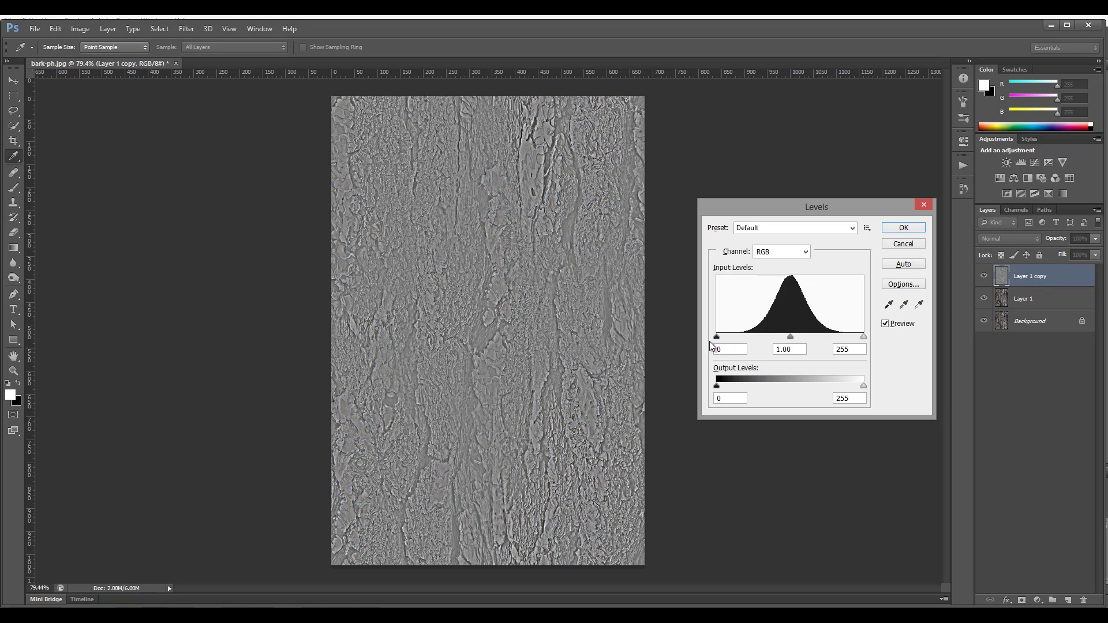
left_click_drag(717, 336, 751, 337)
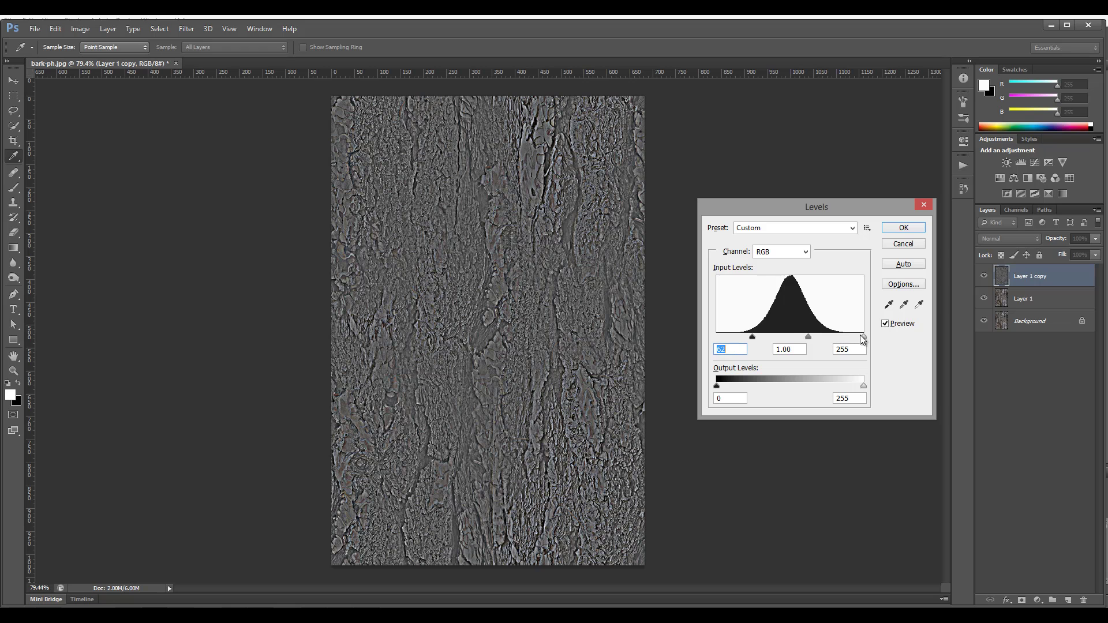
left_click_drag(865, 337, 826, 337)
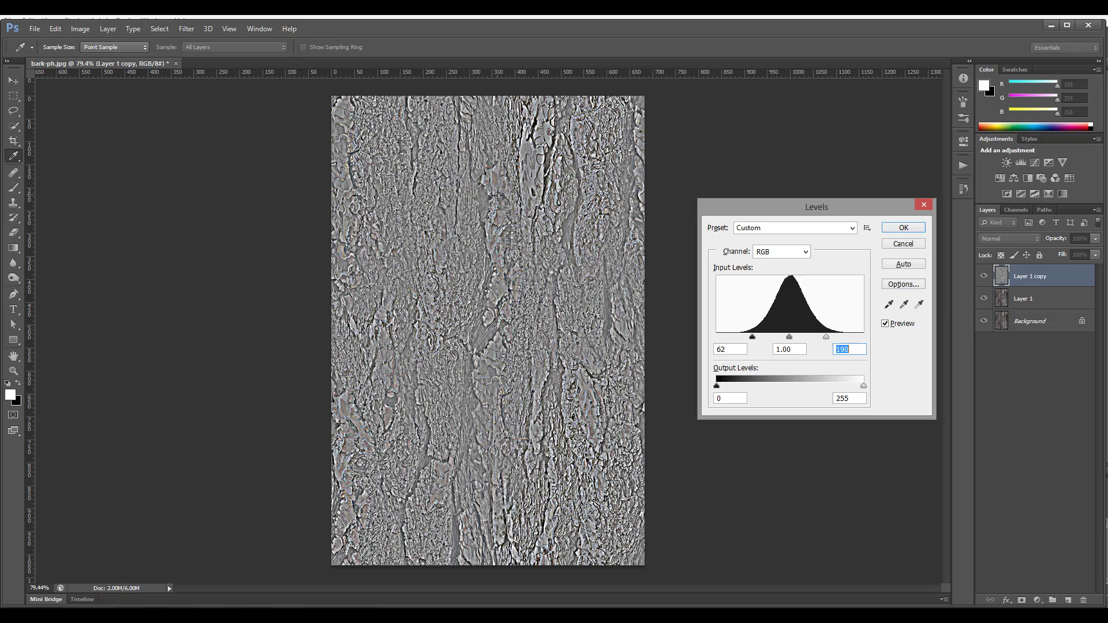
left_click_drag(790, 339, 788, 340)
mouse_move(753, 338)
left_mouse_down()
mouse_move(823, 339)
mouse_move(776, 338)
mouse_move(813, 338)
left_mouse_up()
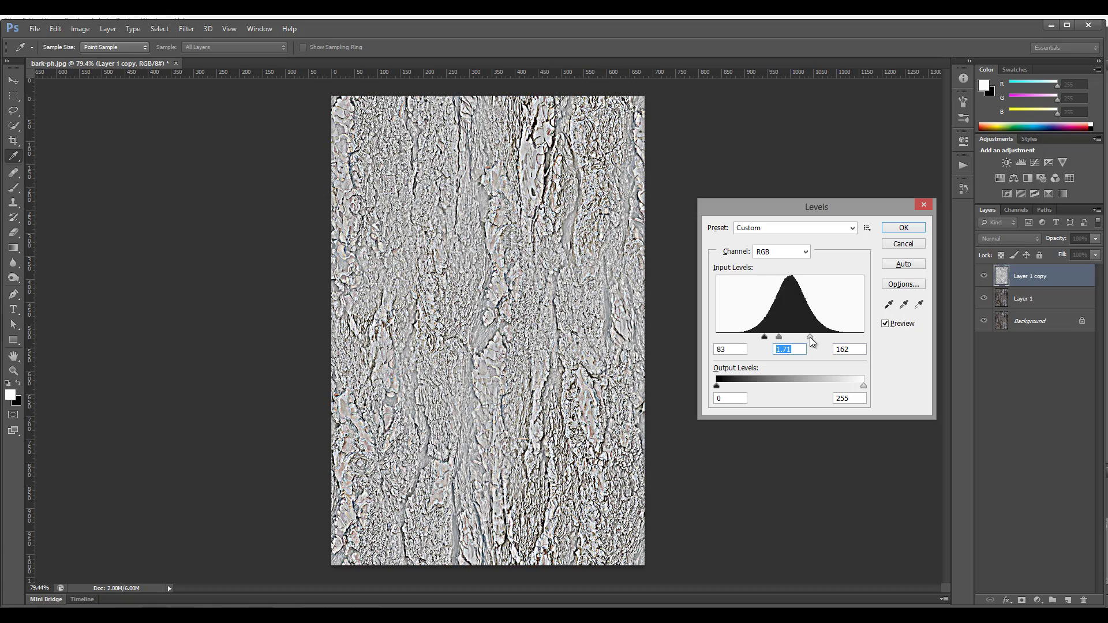
key("Tab")
mouse_move(763, 338)
left_mouse_down()
mouse_move(743, 337)
mouse_move(753, 337)
left_mouse_up()
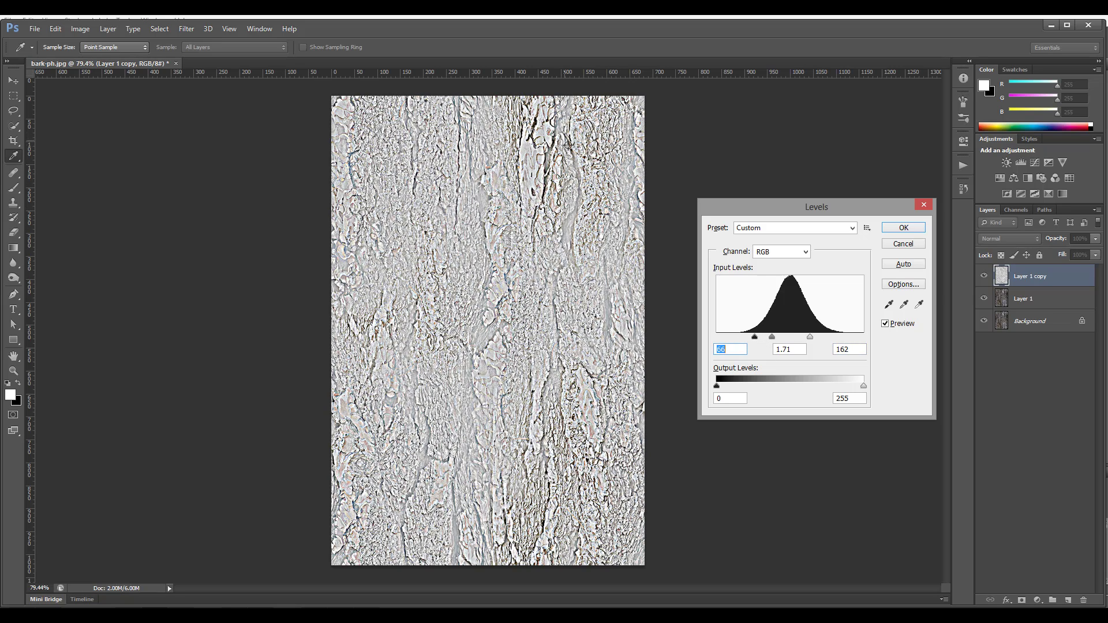
left_click_drag(798, 338, 789, 338)
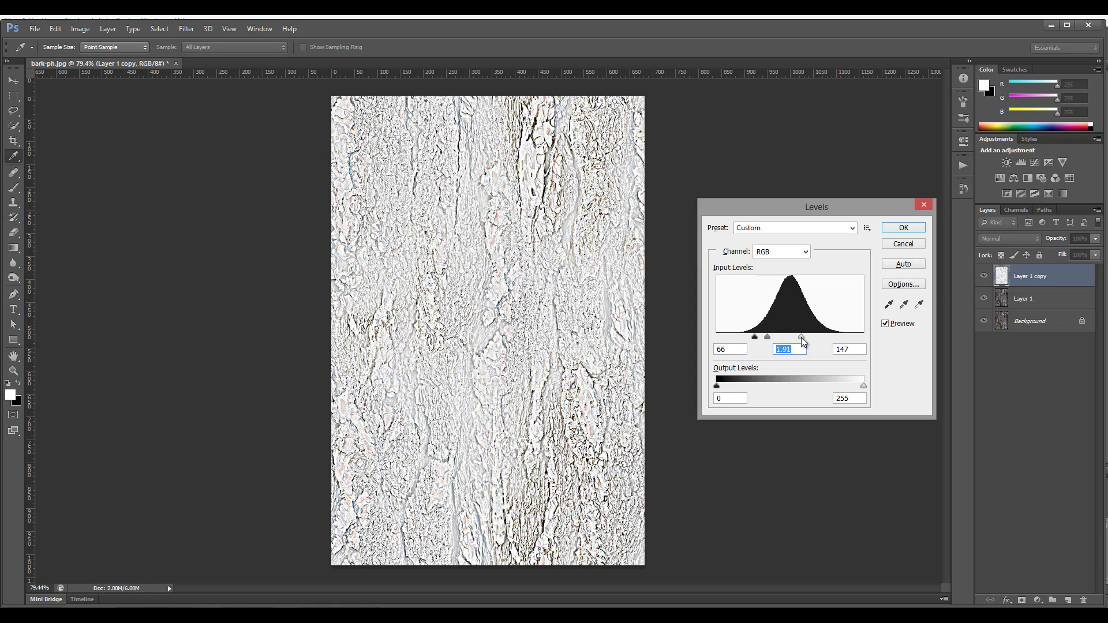
left_click_drag(810, 338, 762, 338)
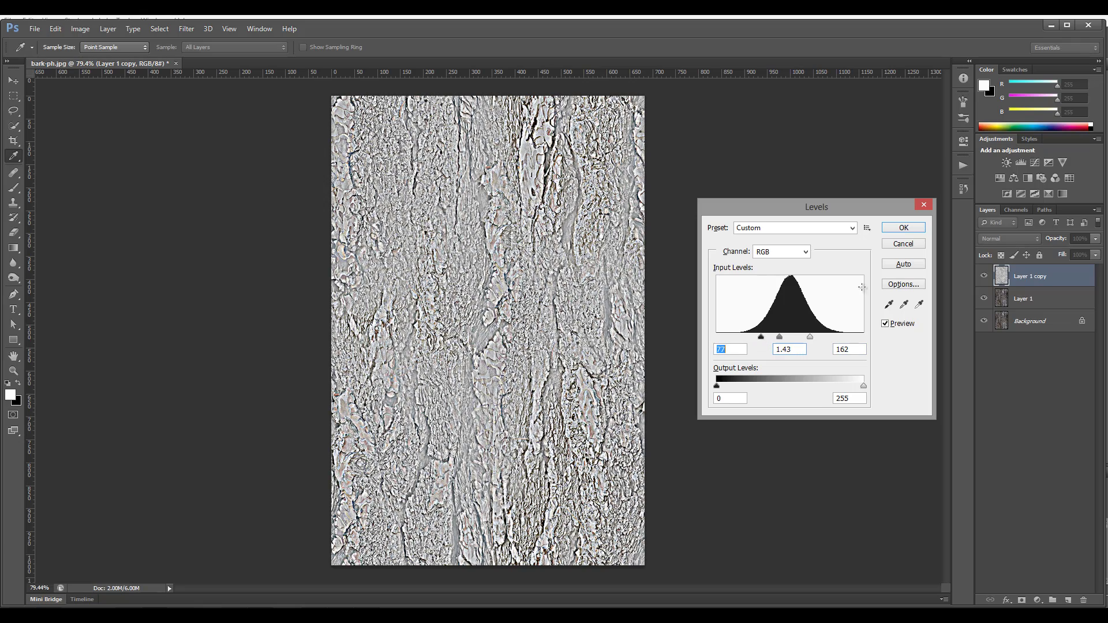
left_click(904, 228)
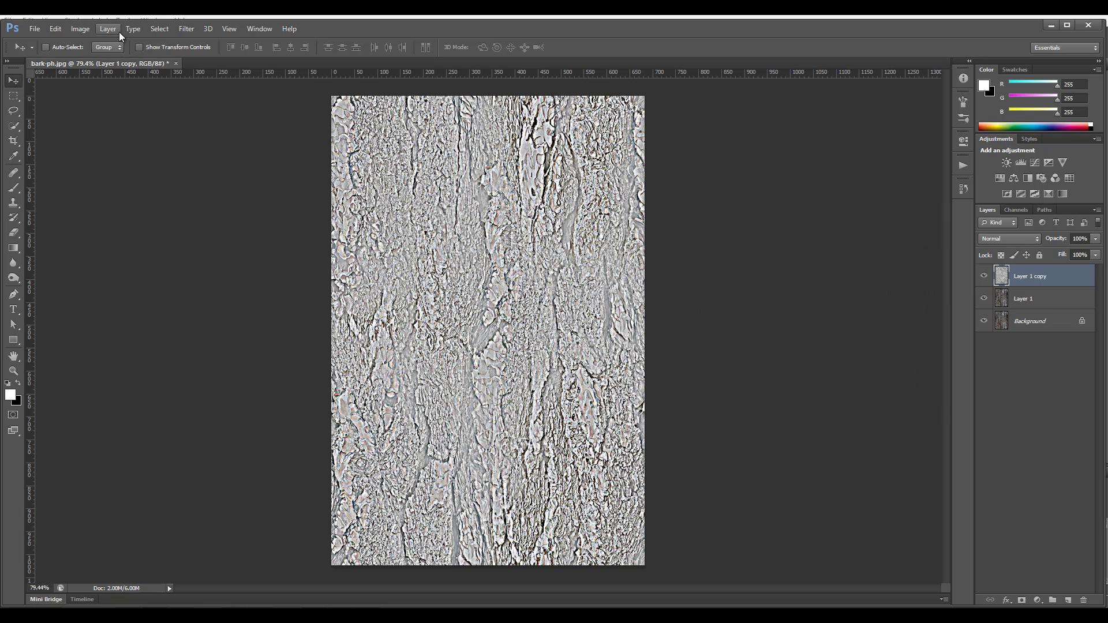
Open the Shadows/Highlights adjustment on the detail map, then cancel it.
left_click(81, 29)
mouse_move(97, 58)
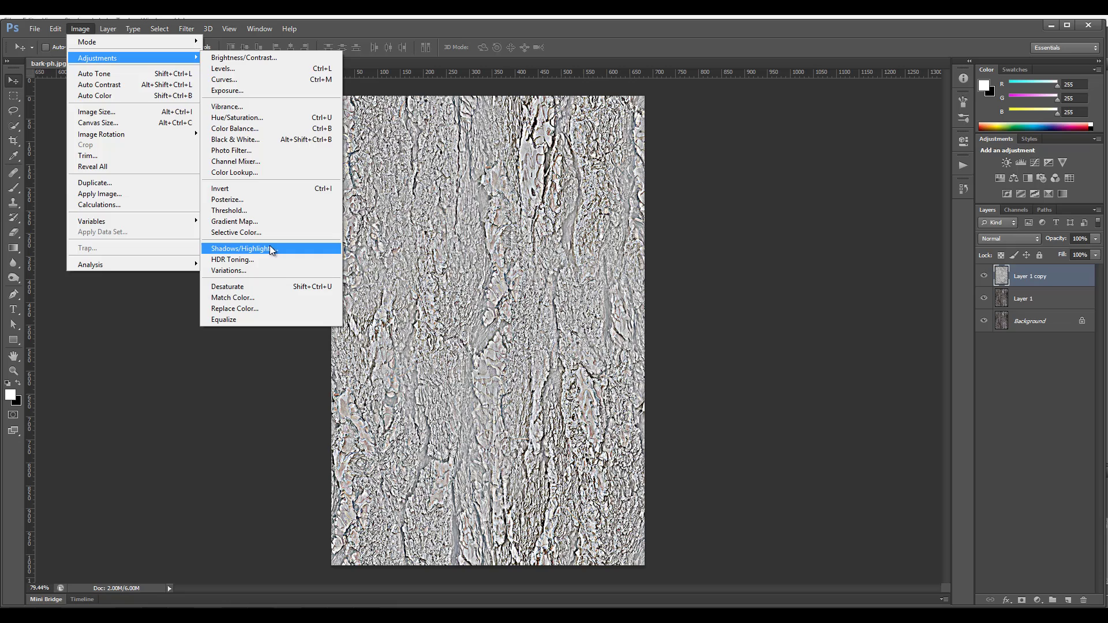
left_click(244, 248)
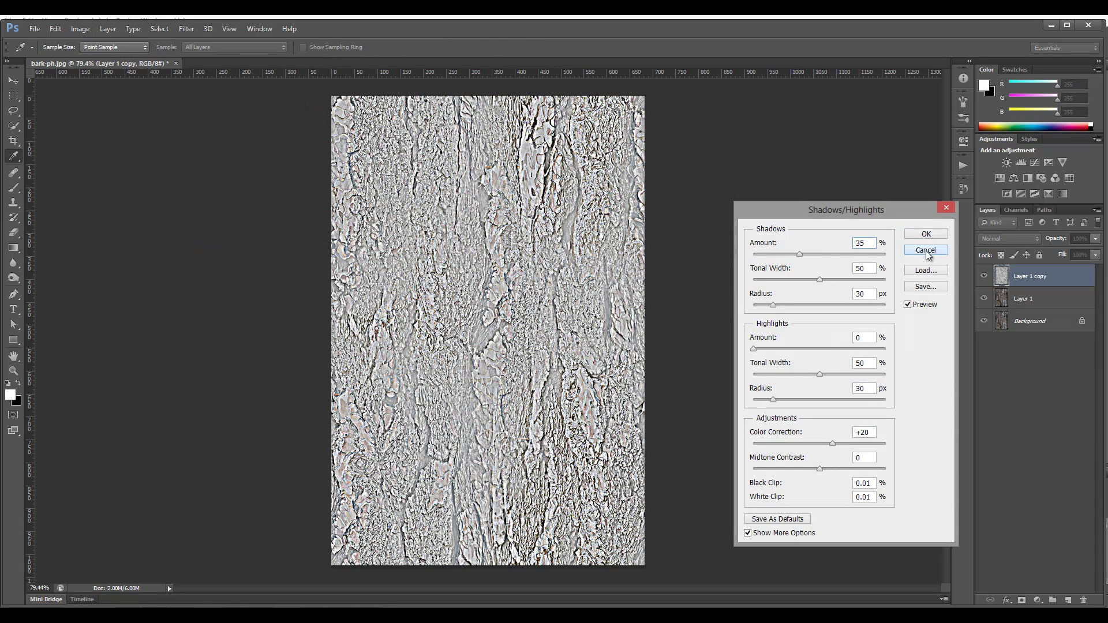
left_click(925, 234)
Apply Black & White with lowered red, yellow, green, cyan and blue sliders and adjusted magenta.
left_click(81, 28)
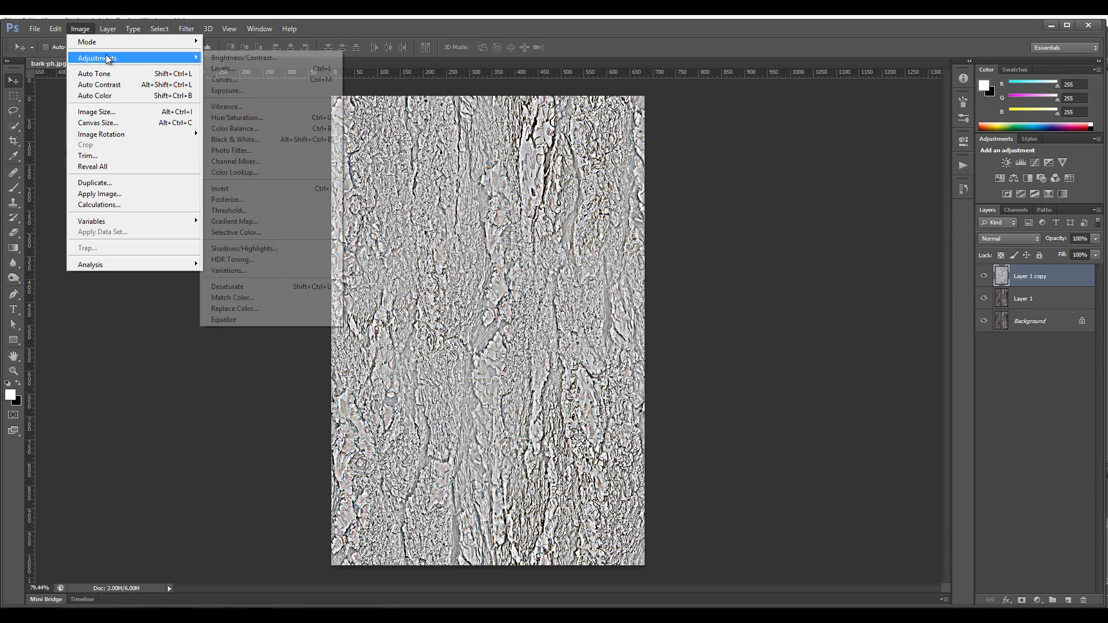
left_click(251, 141)
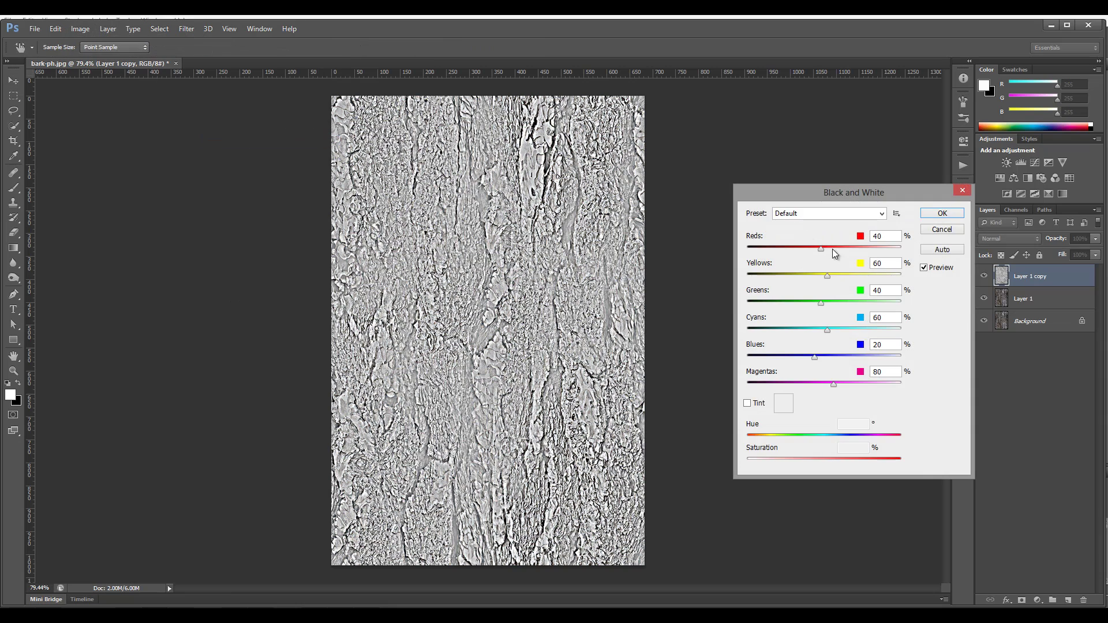
mouse_move(872, 249)
left_mouse_down()
mouse_move(743, 247)
mouse_move(770, 246)
mouse_move(771, 275)
left_mouse_up()
left_click_drag(819, 303, 771, 302)
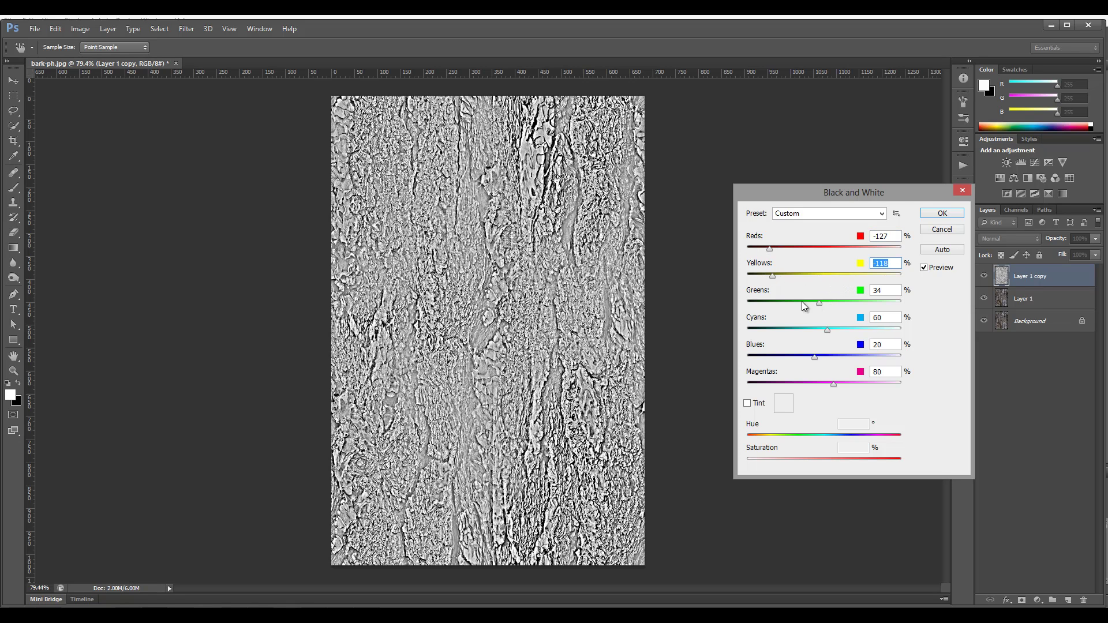
mouse_move(827, 330)
left_mouse_down()
mouse_move(778, 330)
mouse_move(758, 356)
left_mouse_up()
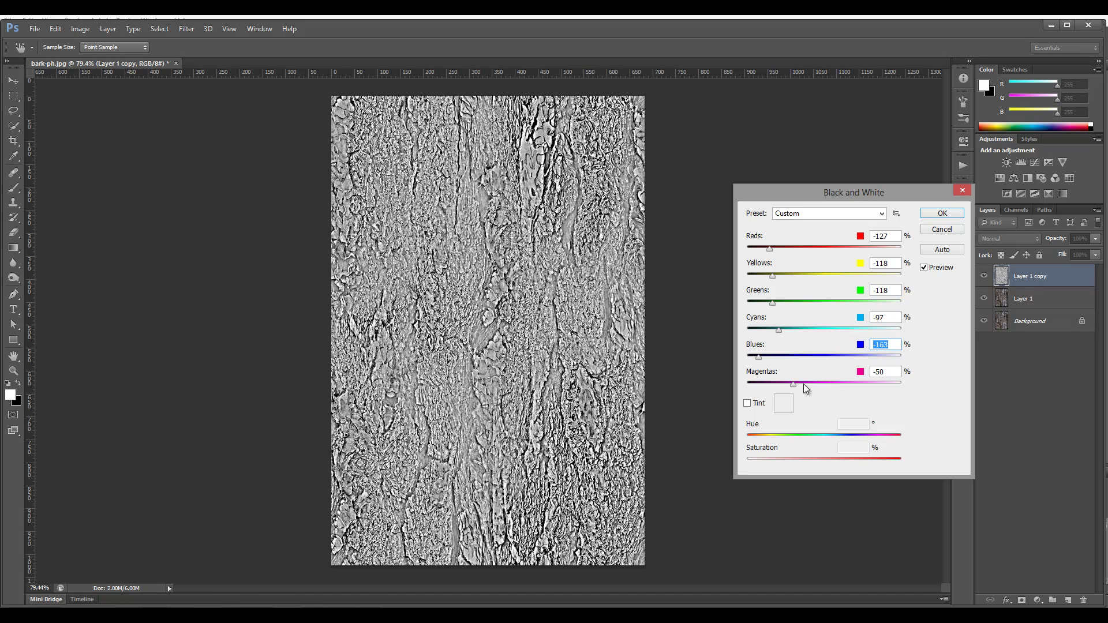
left_click_drag(833, 385, 899, 386)
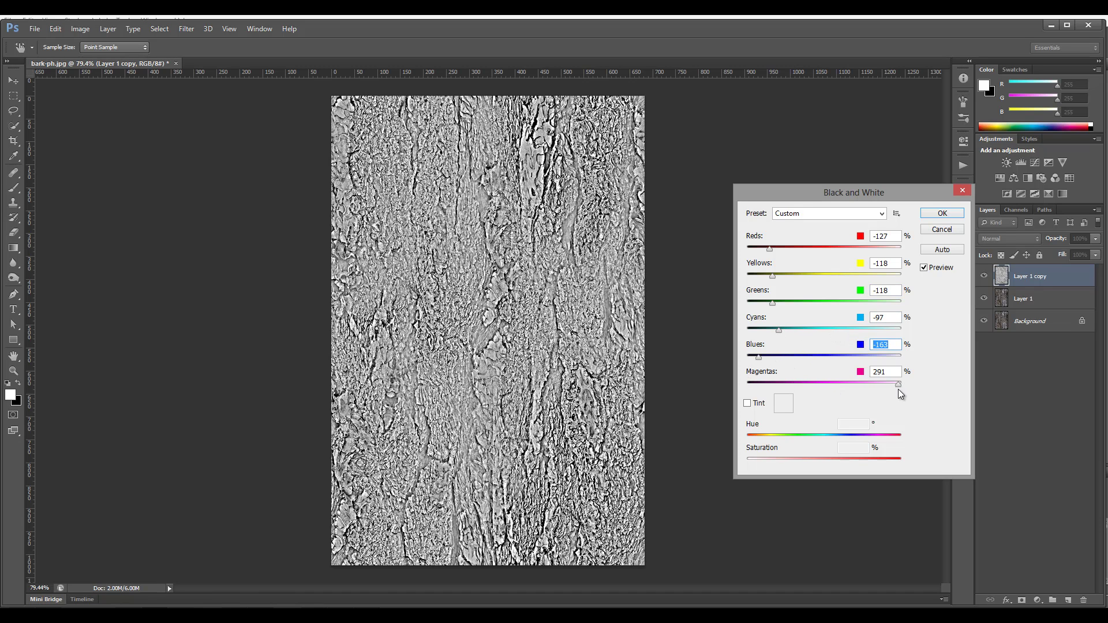
left_click(943, 213)
left_click(80, 28)
mouse_move(97, 59)
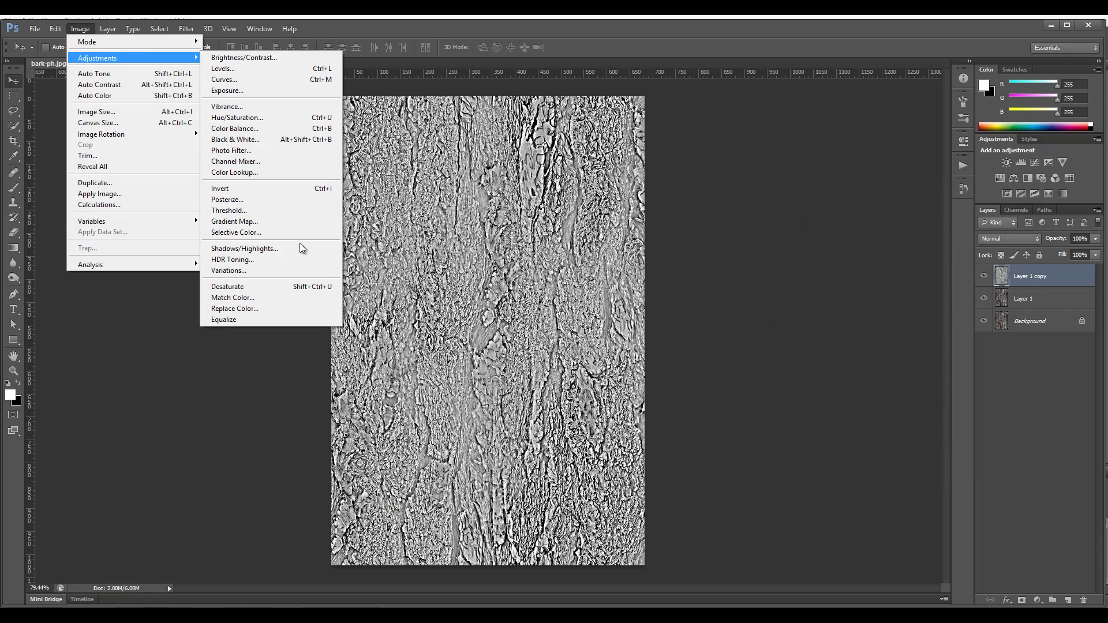
Apply Shadows/Highlights to Layer 1 copy with lifted shadows, strong highlight amount and reduced colour correction.
left_click(244, 248)
left_click_drag(800, 254, 883, 255)
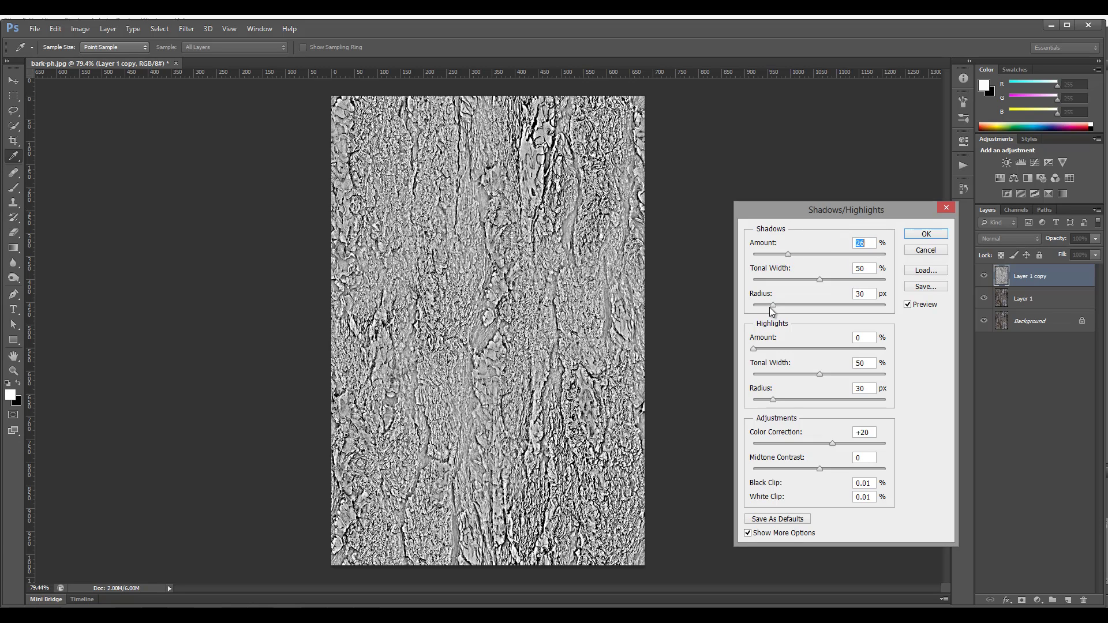
mouse_move(775, 305)
left_mouse_down()
mouse_move(793, 305)
mouse_move(753, 279)
mouse_move(799, 280)
left_mouse_up()
mouse_move(871, 256)
left_mouse_down()
mouse_move(825, 256)
mouse_move(782, 280)
left_mouse_up()
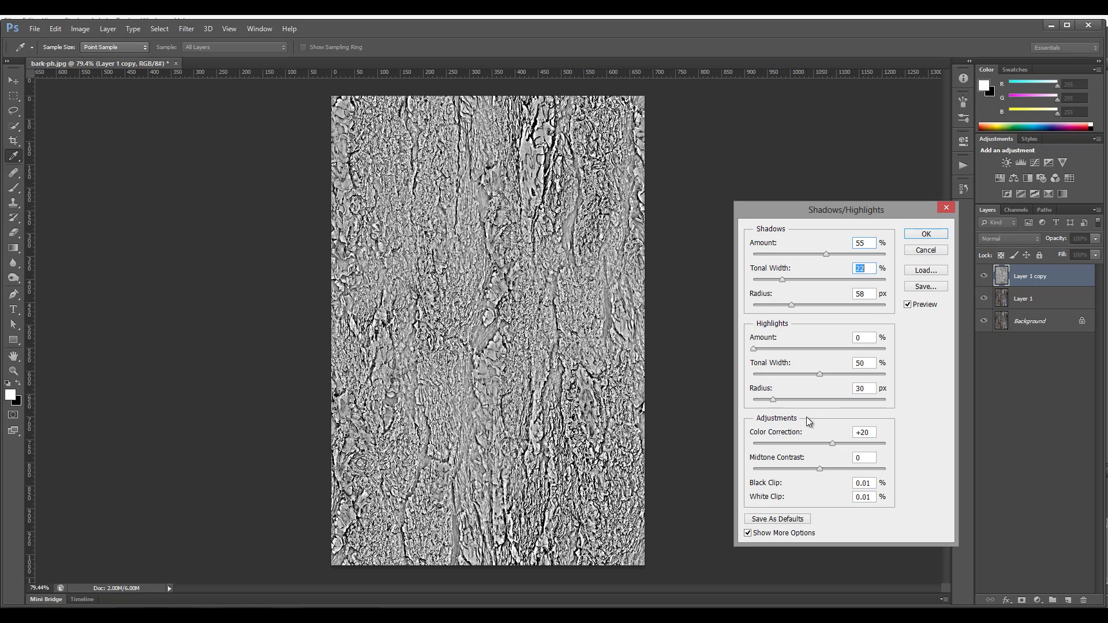
mouse_move(753, 348)
left_mouse_down()
mouse_move(885, 349)
mouse_move(808, 348)
mouse_move(769, 374)
mouse_move(797, 349)
left_mouse_up()
mouse_move(831, 444)
left_mouse_down()
mouse_move(858, 445)
mouse_move(812, 444)
left_mouse_up()
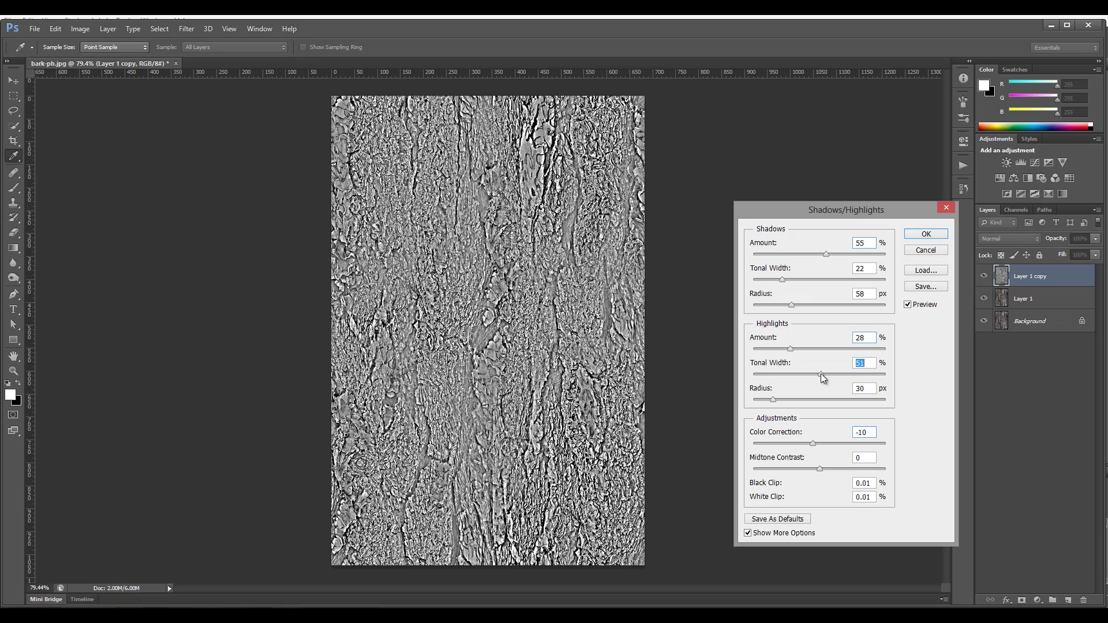
left_click_drag(771, 374, 753, 374)
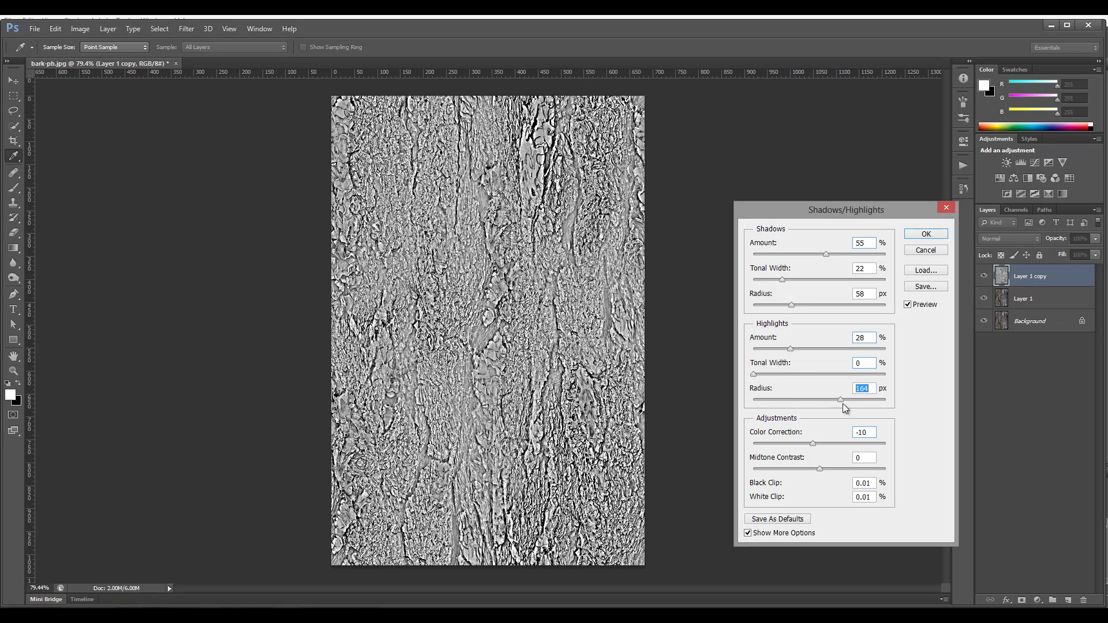
left_click_drag(841, 400, 808, 400)
mouse_move(790, 350)
left_mouse_down()
mouse_move(830, 350)
mouse_move(819, 350)
left_mouse_up()
mouse_move(791, 306)
left_mouse_down()
mouse_move(780, 305)
mouse_move(832, 306)
left_mouse_up()
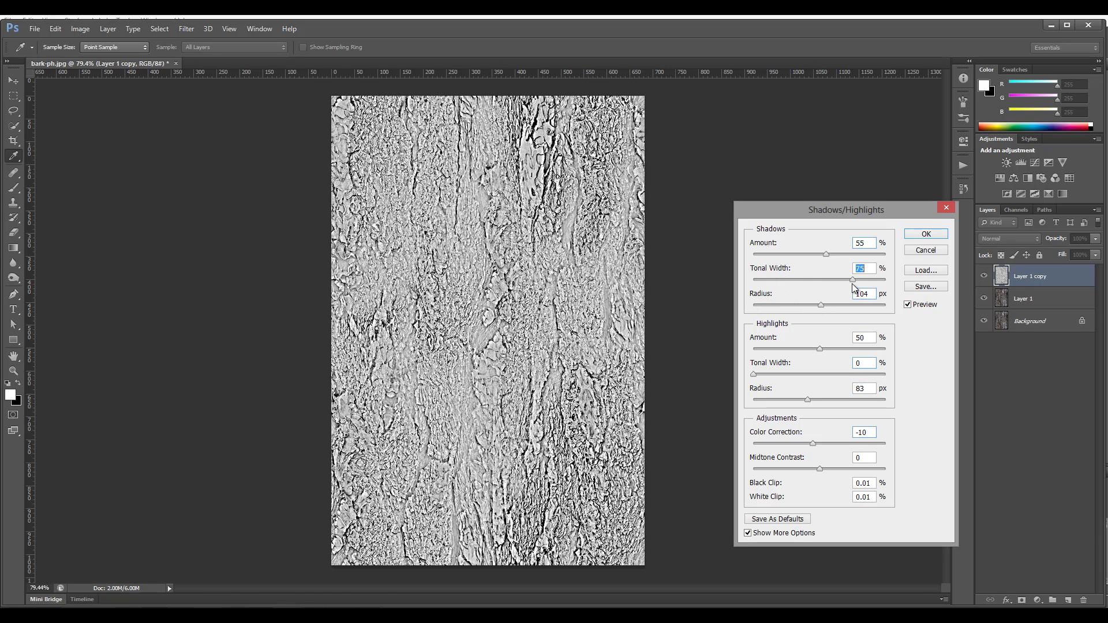
mouse_move(782, 280)
left_mouse_down()
mouse_move(752, 280)
mouse_move(838, 279)
mouse_move(791, 255)
mouse_move(818, 254)
left_mouse_up()
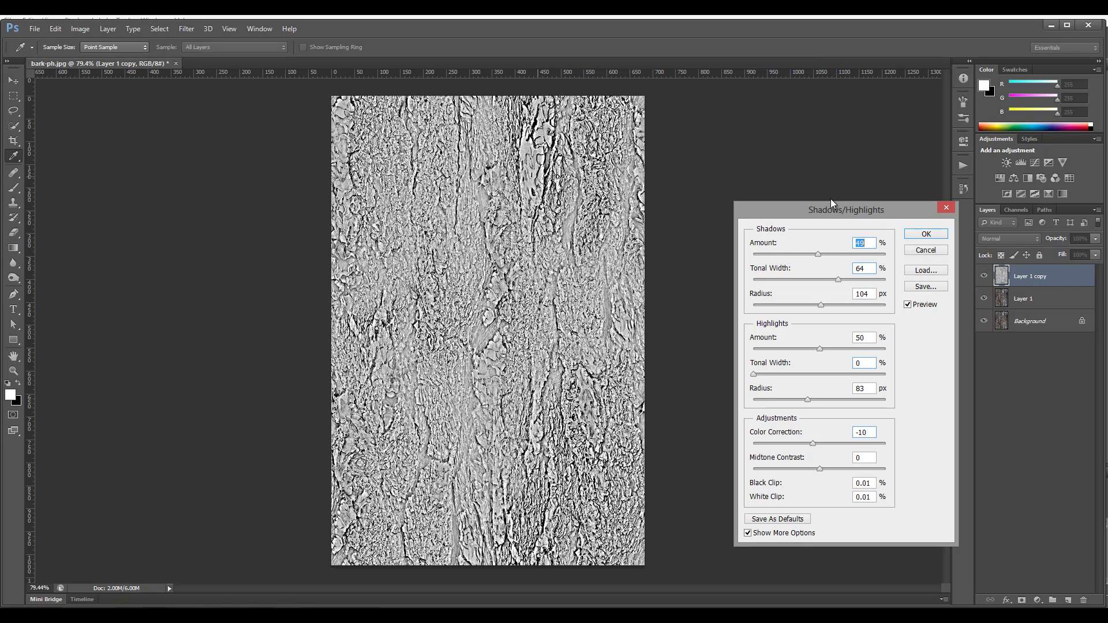
left_click(927, 235)
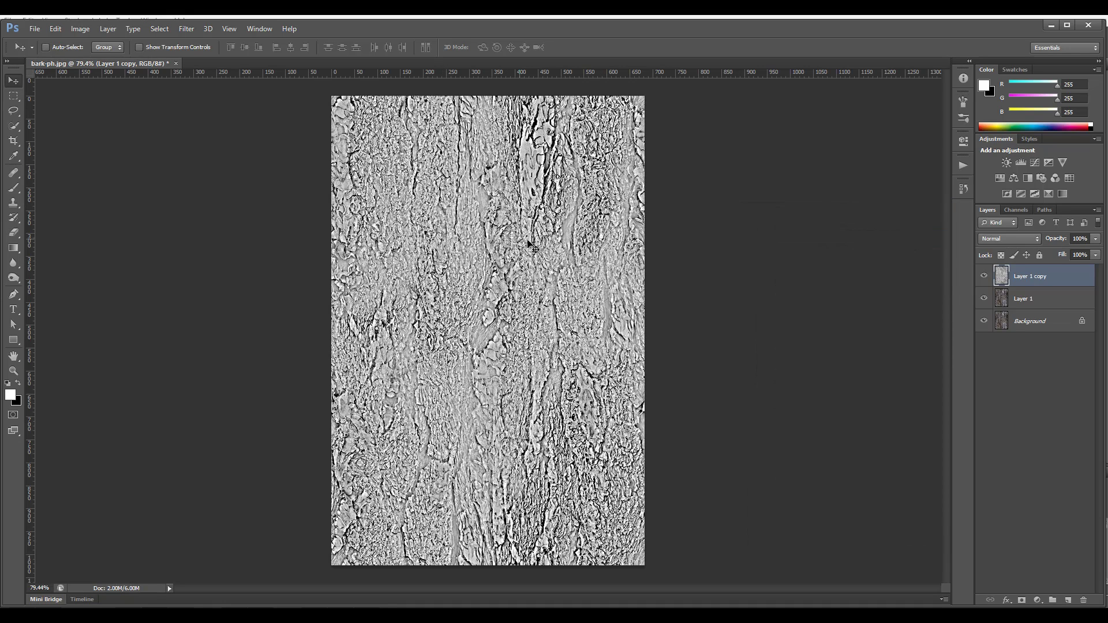
Hide Layer 1 copy and duplicate Layer 1 into Layer 1 copy 2.
left_click(985, 276)
left_click(1054, 306)
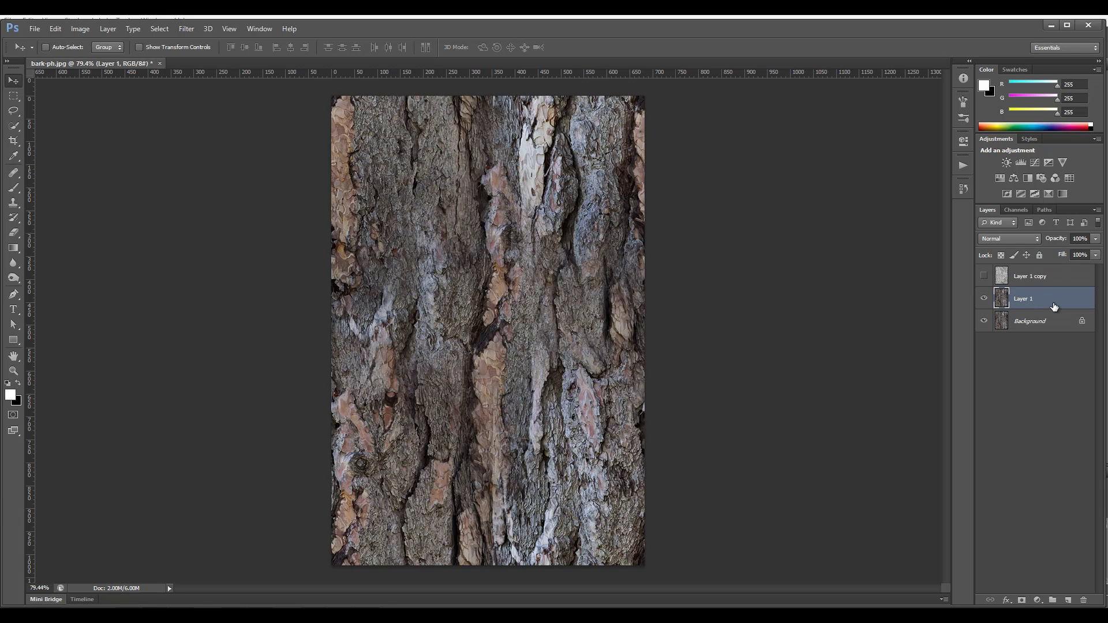
key("ctrl+j")
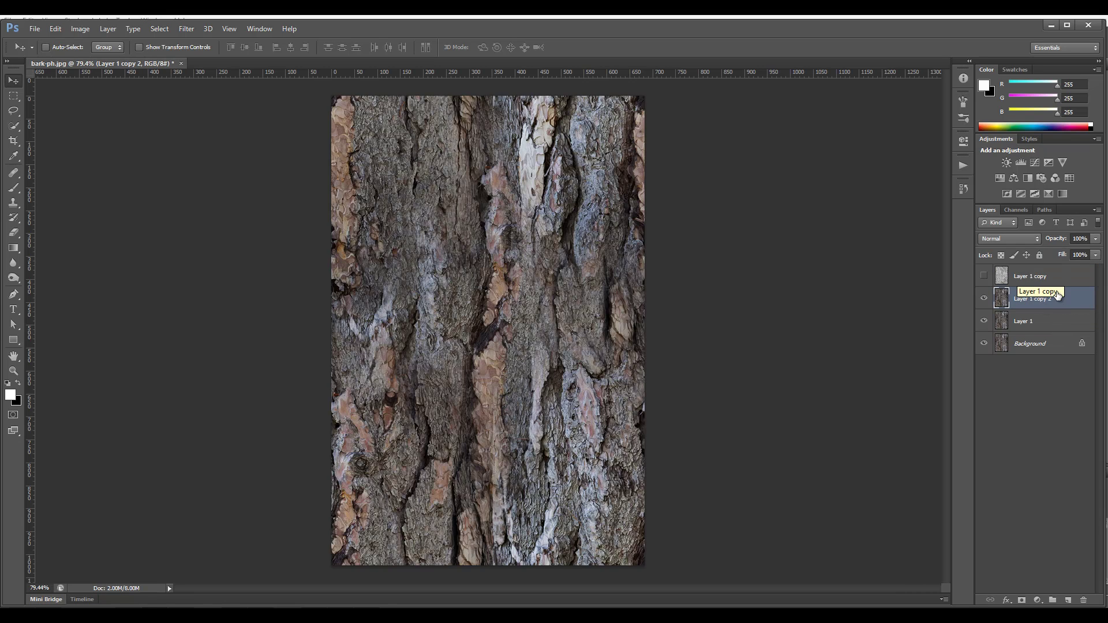
Convert Layer 1 copy 2 with Black & White using a higher Reds value, then reshow Layer 1 copy.
left_click(85, 31)
mouse_move(98, 58)
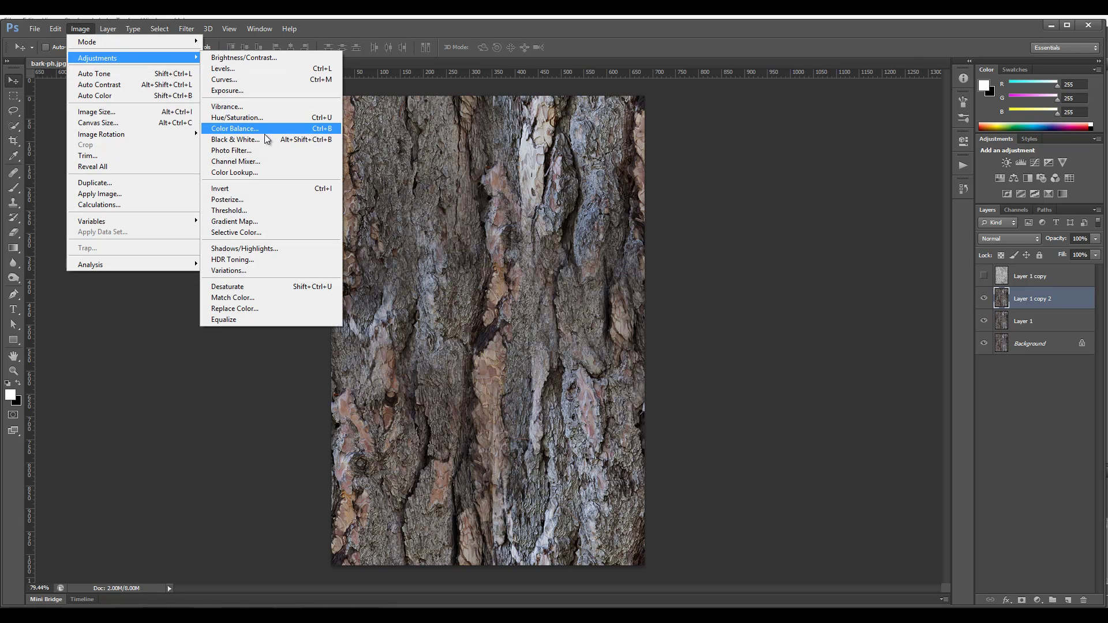
left_click(243, 139)
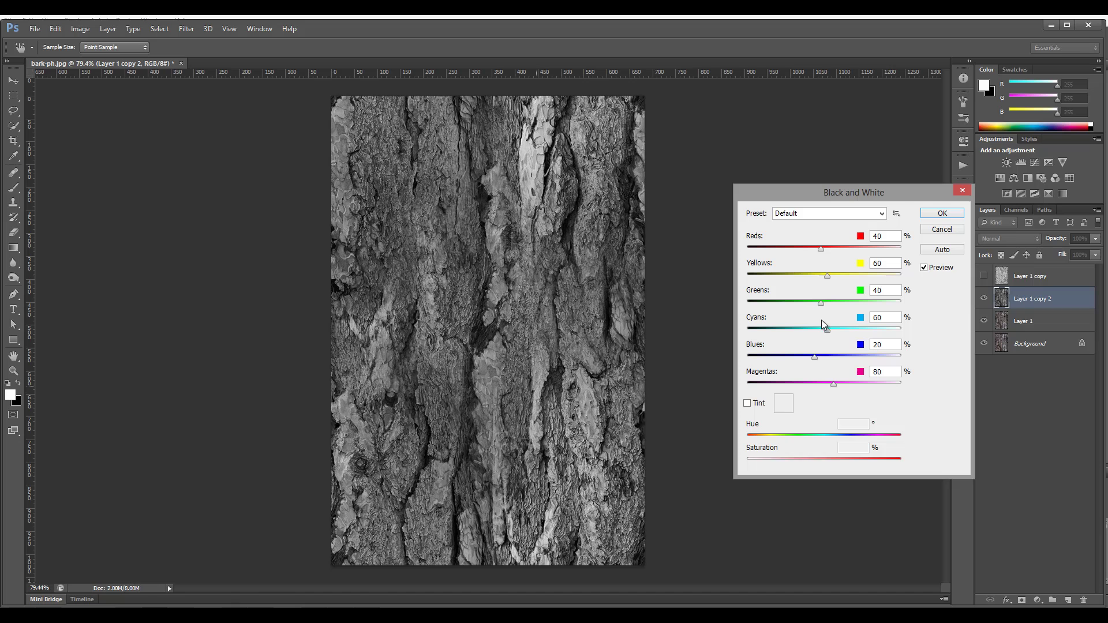
left_click_drag(875, 192, 816, 158)
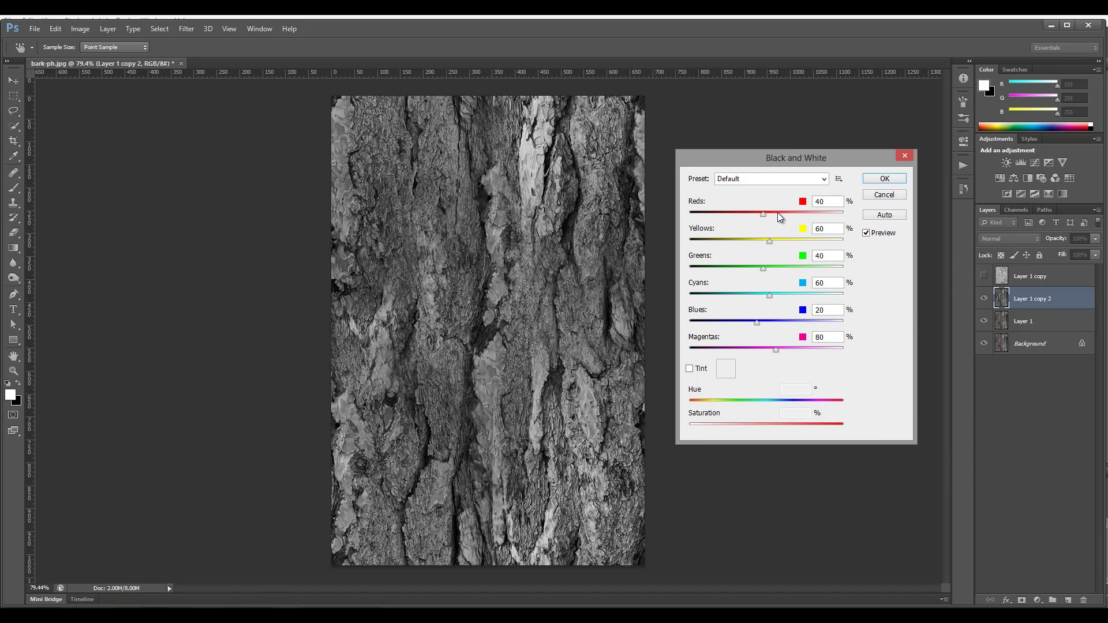
mouse_move(764, 215)
left_mouse_down()
mouse_move(794, 216)
mouse_move(816, 242)
mouse_move(784, 242)
mouse_move(823, 268)
mouse_move(782, 268)
mouse_move(737, 295)
left_mouse_up()
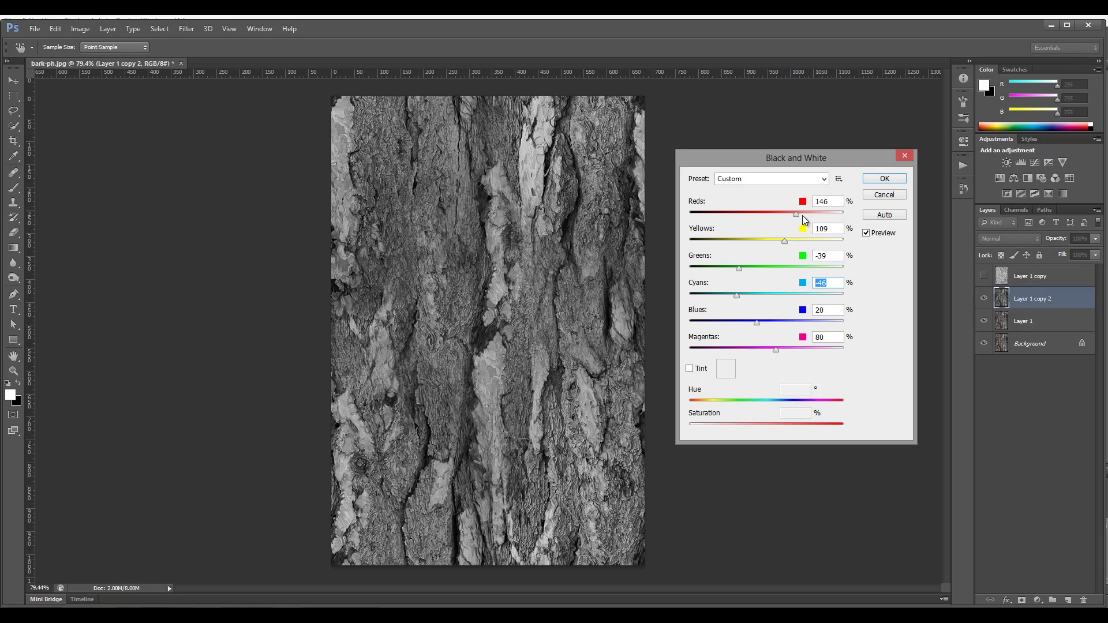
mouse_move(797, 213)
left_mouse_down()
mouse_move(813, 214)
mouse_move(804, 242)
left_mouse_up()
left_click(883, 179)
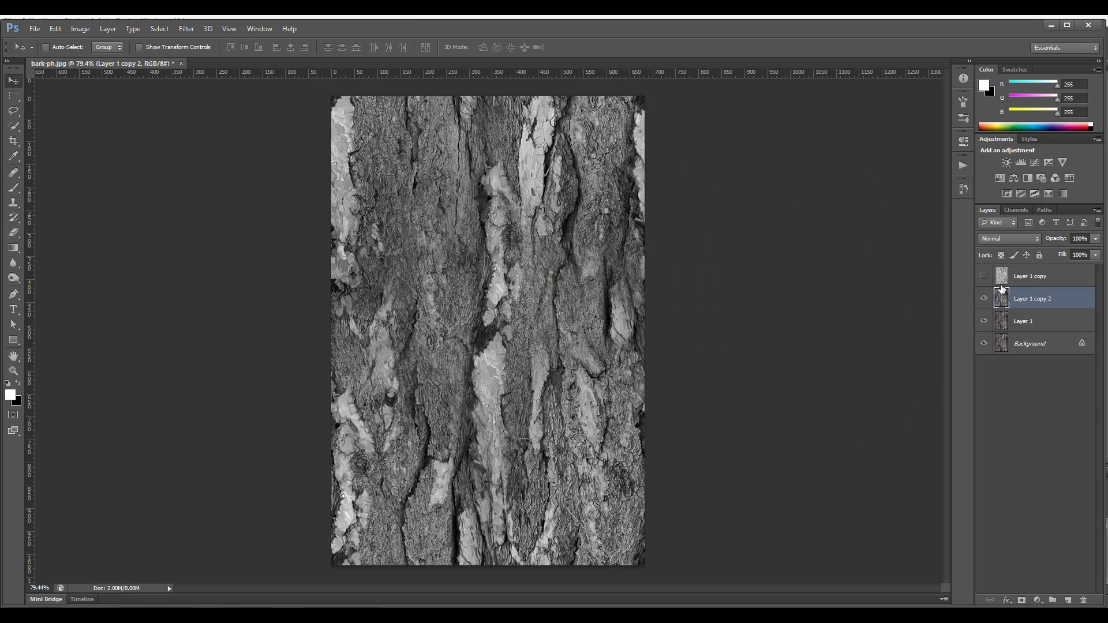
left_click(984, 277)
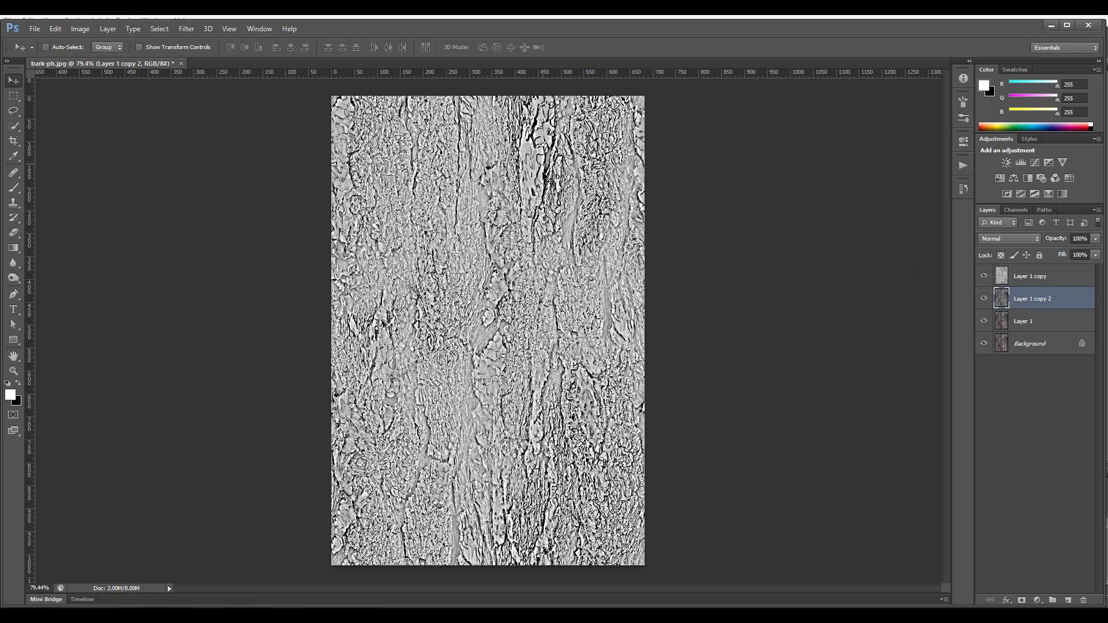
Hide Layer 1 copy and give copy 2 Shadows/Highlights with Highlights Amount 100 and lifted shadows.
left_click(983, 277)
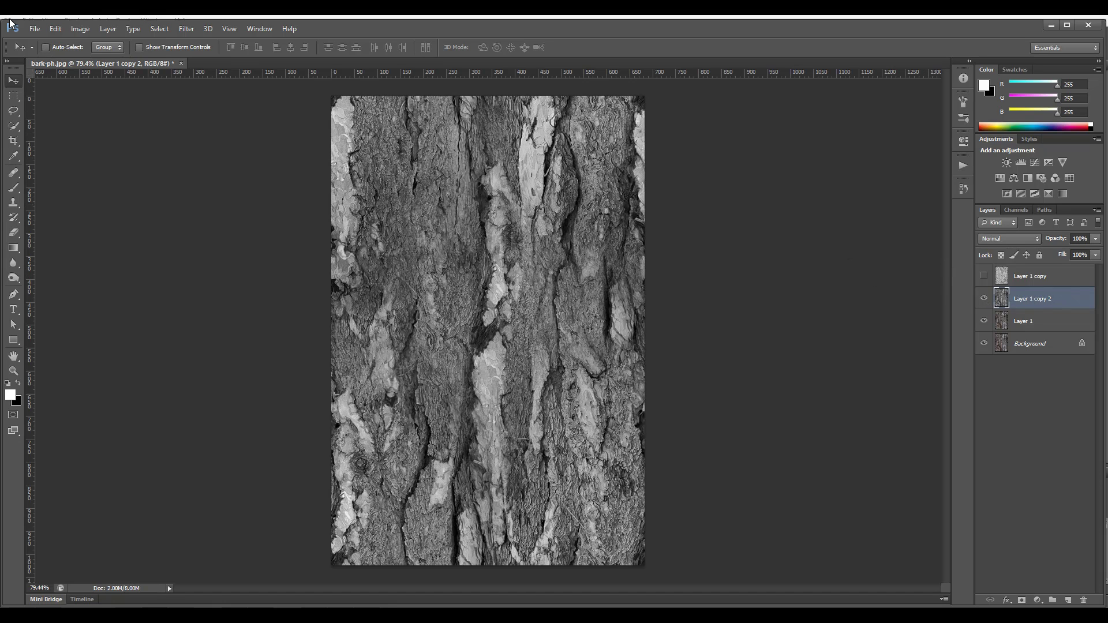
left_click(80, 28)
mouse_move(97, 58)
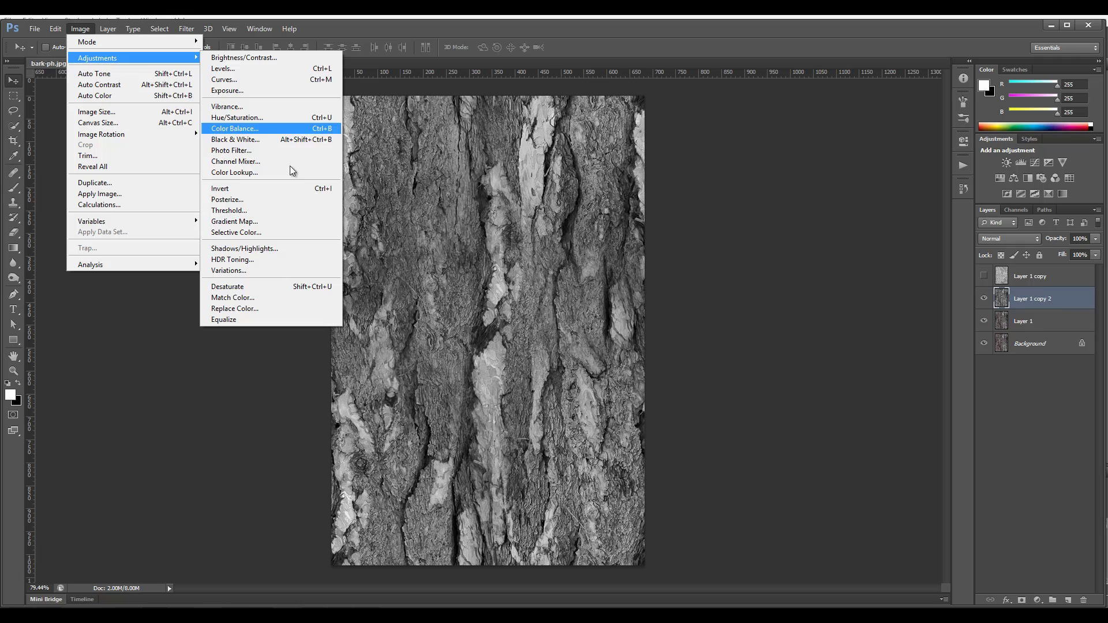
left_click(244, 248)
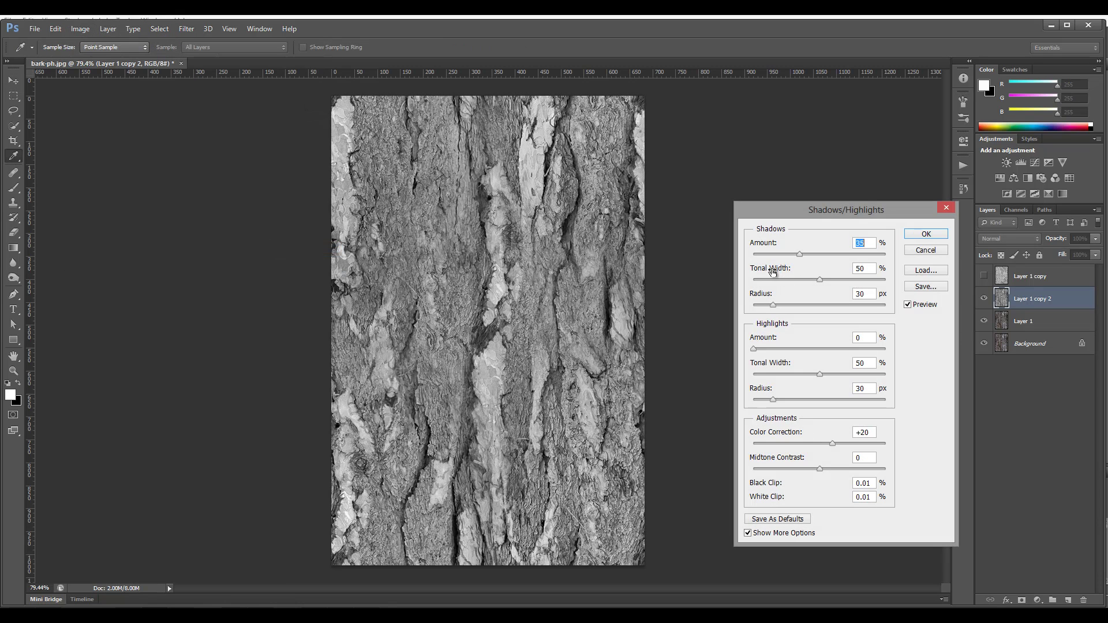
left_click_drag(799, 255, 821, 256)
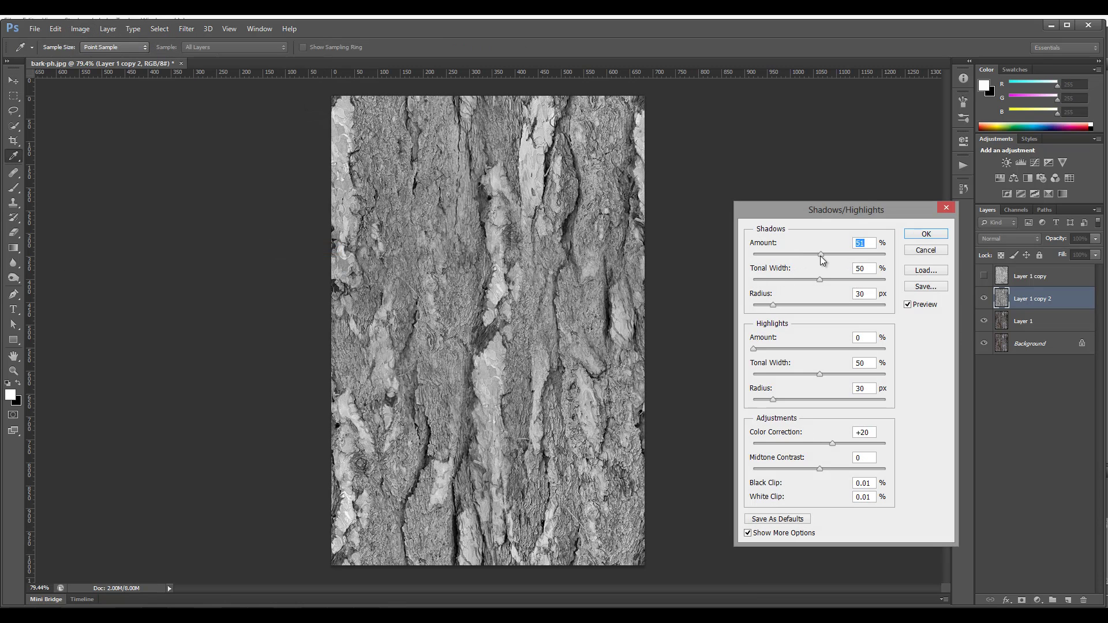
left_click(748, 533)
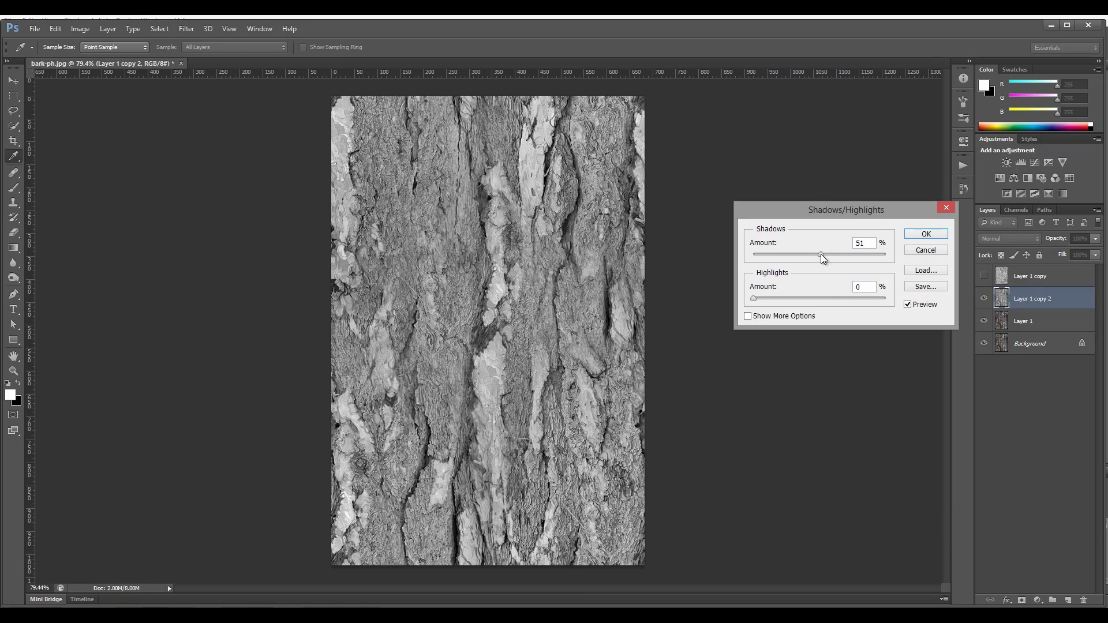
double_click(862, 244)
type("0")
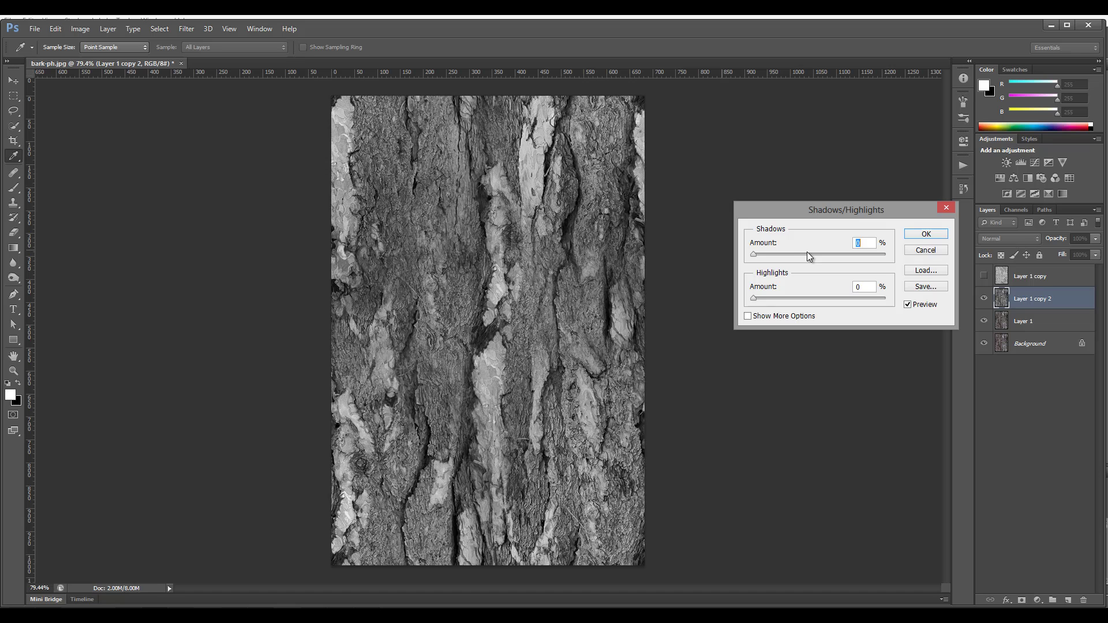
left_click(807, 252)
left_click_drag(754, 300, 884, 297)
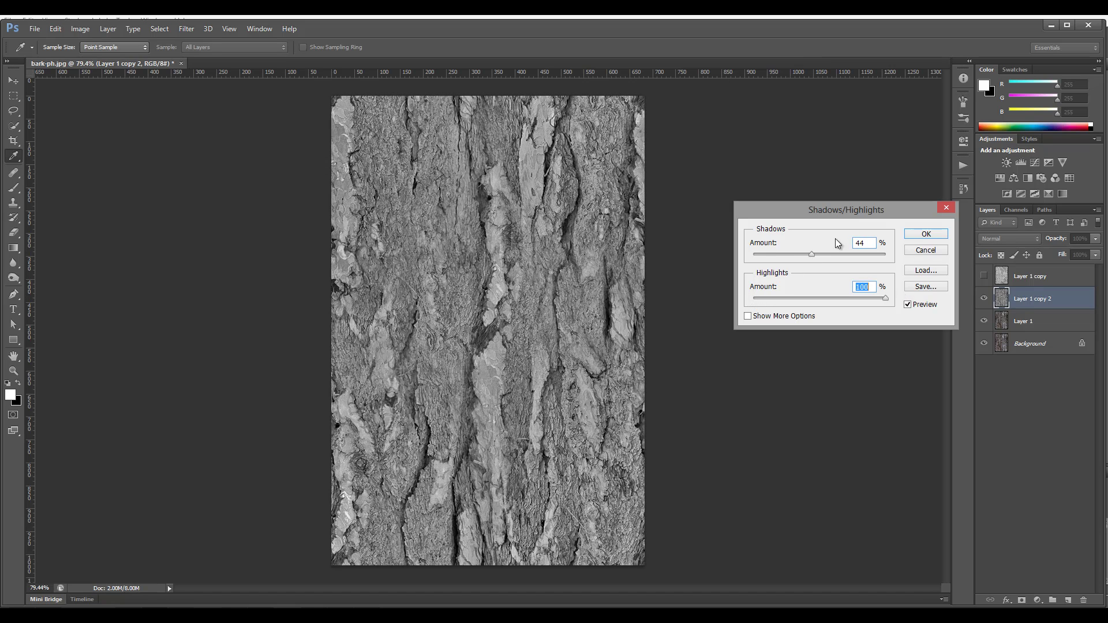
mouse_move(811, 254)
left_mouse_down()
mouse_move(765, 255)
mouse_move(848, 255)
left_mouse_up()
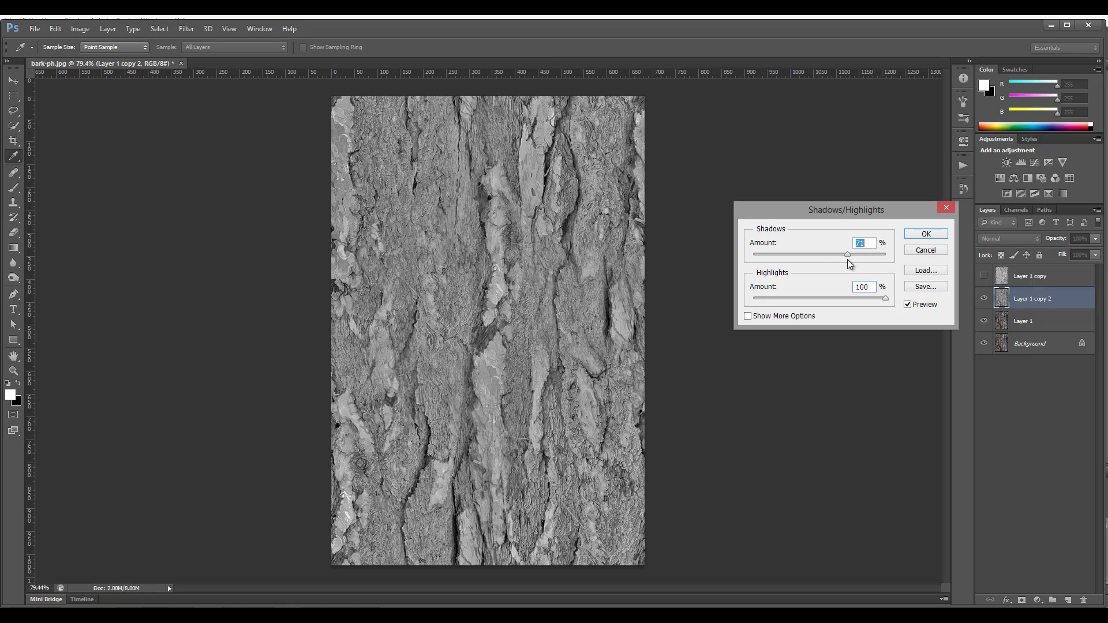
mouse_move(848, 254)
left_mouse_down()
mouse_move(795, 255)
mouse_move(814, 255)
left_mouse_up()
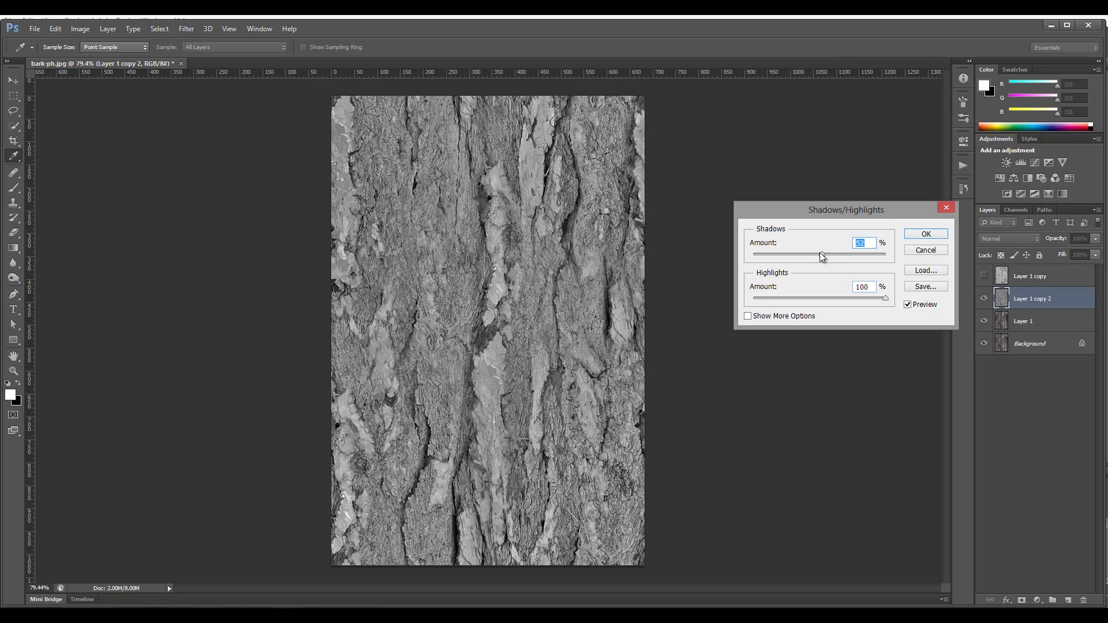
left_click(931, 234)
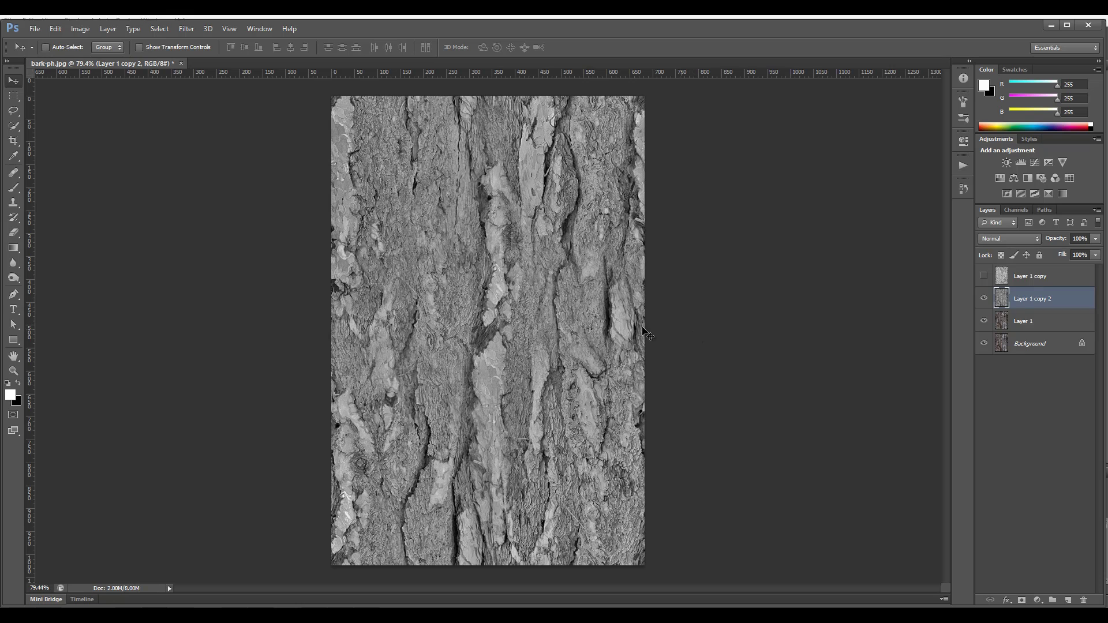
Toggle visibility of Layer 1 copy and Layer 1 copy 2 to compare, ending with both hidden.
left_click(984, 276)
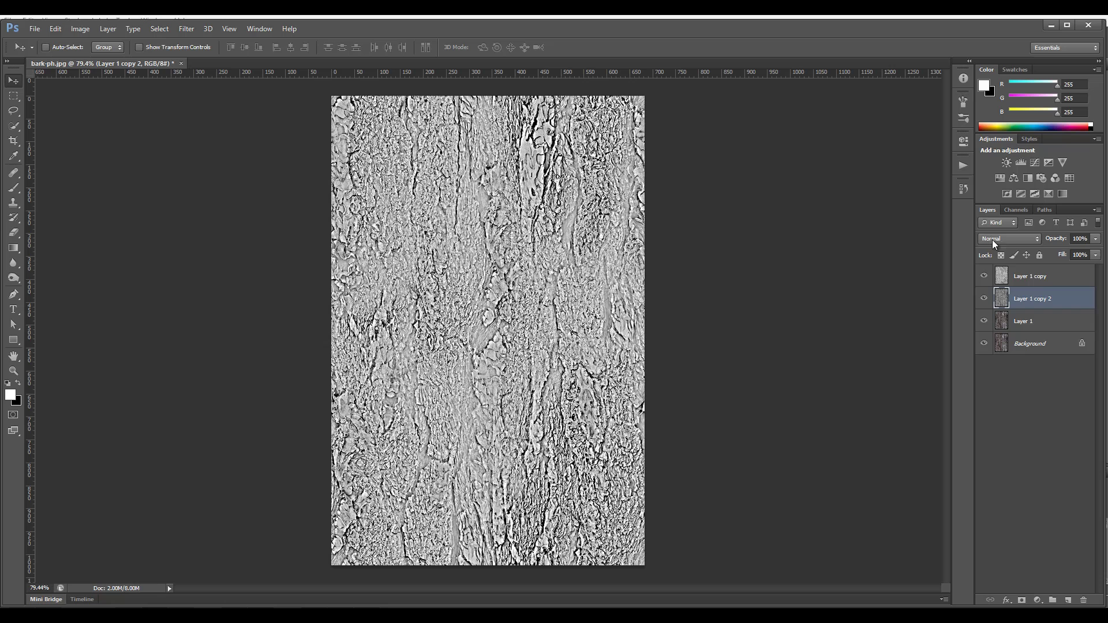
left_click(984, 276)
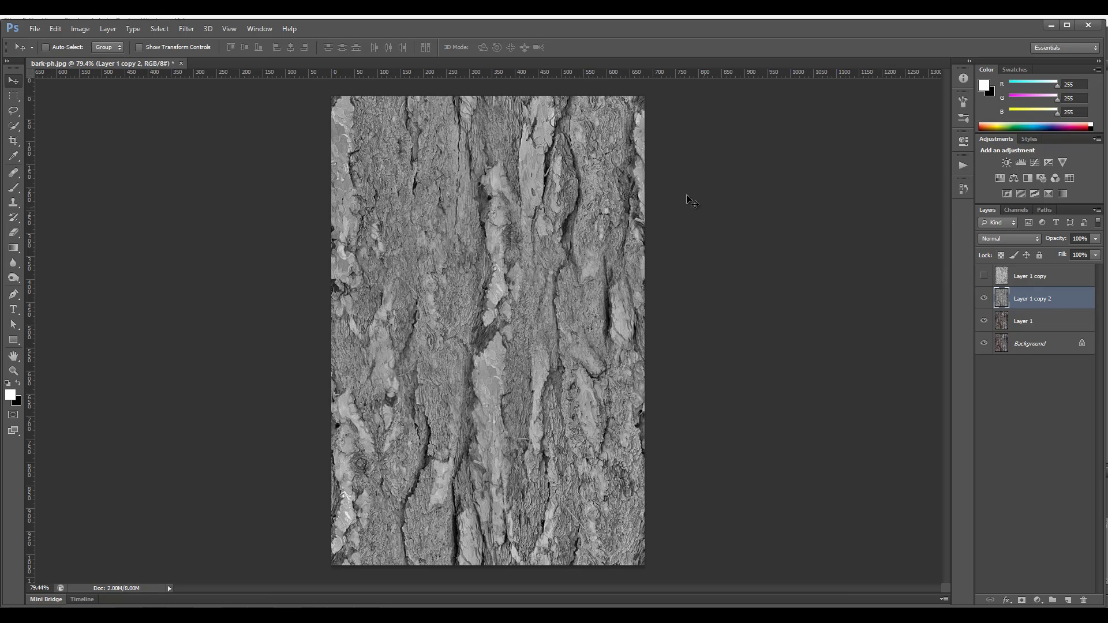
left_click(984, 277)
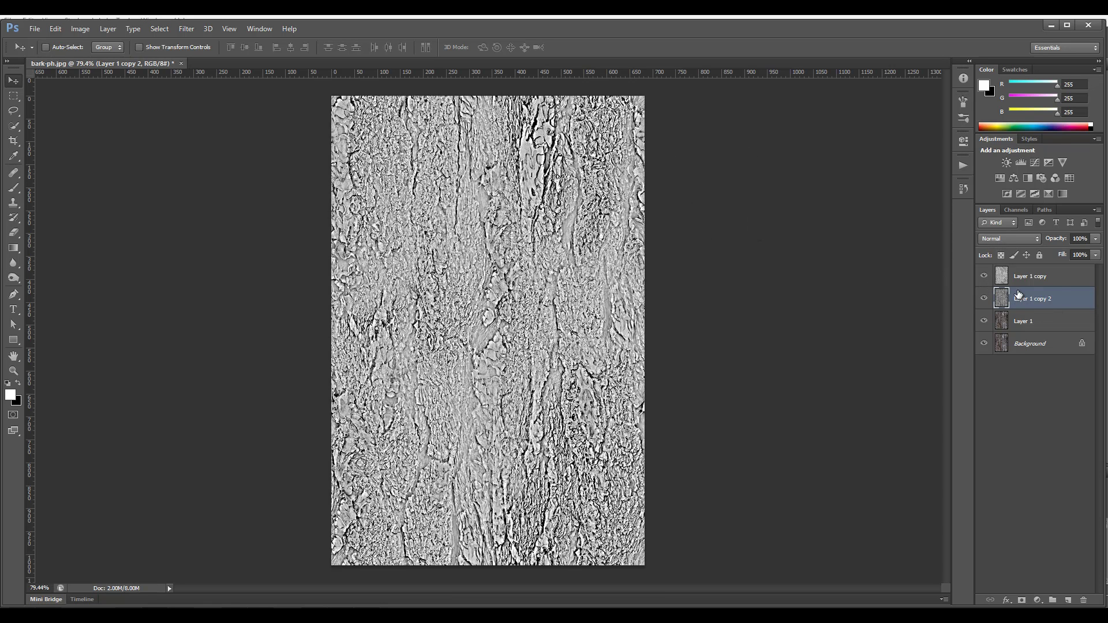
left_click(985, 276)
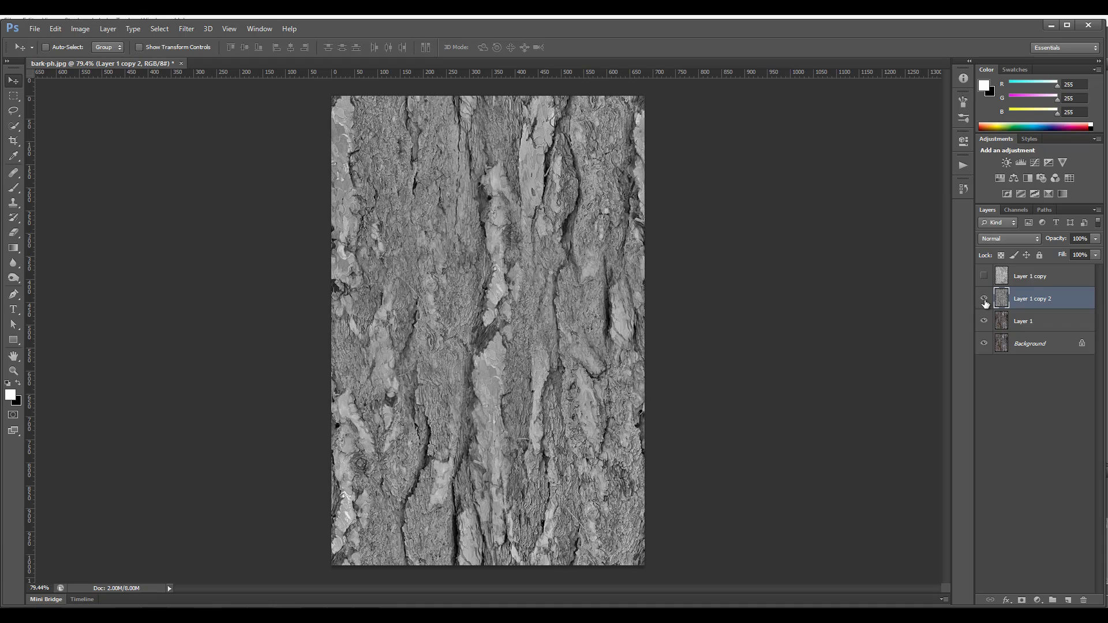
left_click(983, 299)
left_click(984, 276)
left_click(984, 298)
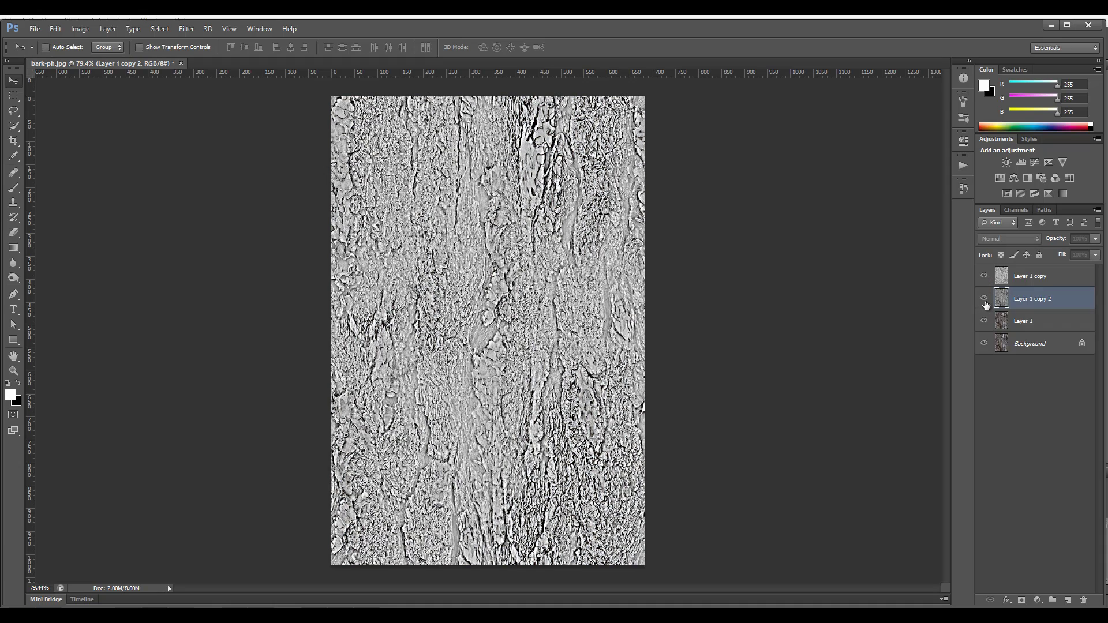
left_click(984, 298)
left_click(984, 277)
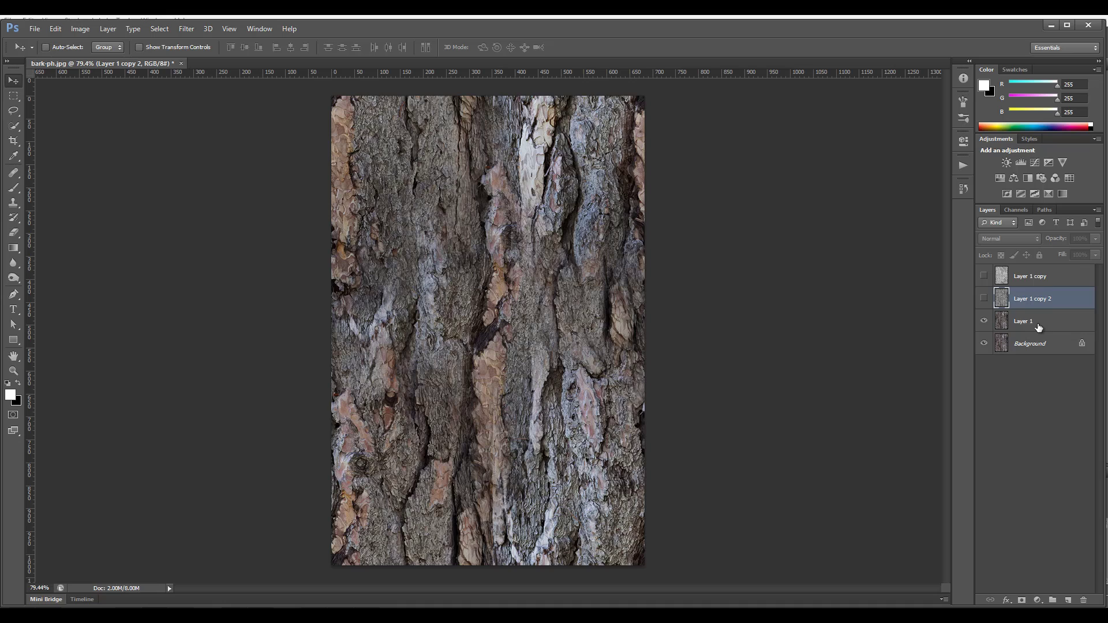